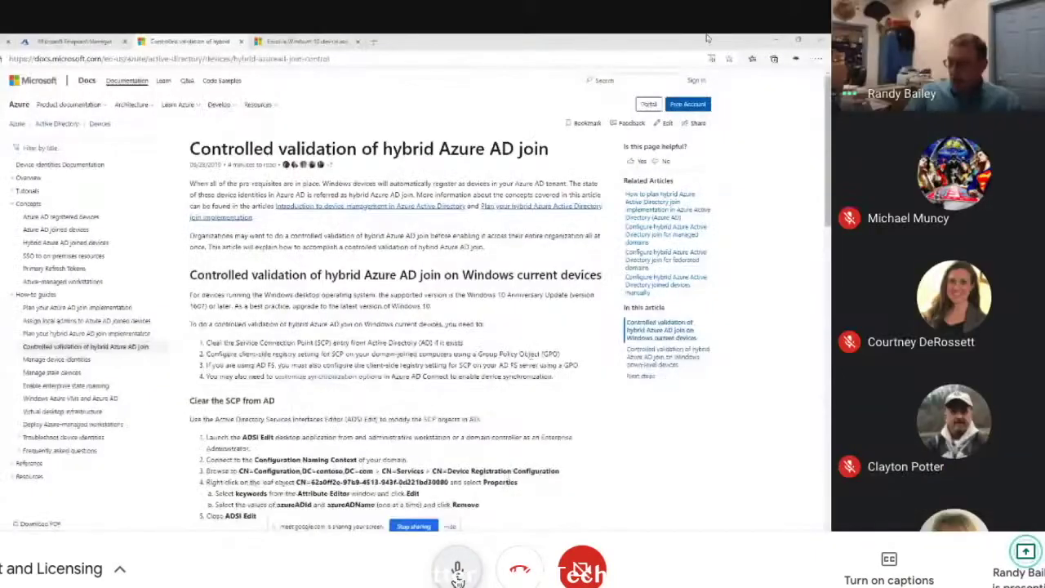
- Mute the microphone in the Google Meet call
{"action": "left_click", "coordinate": [457, 576]}
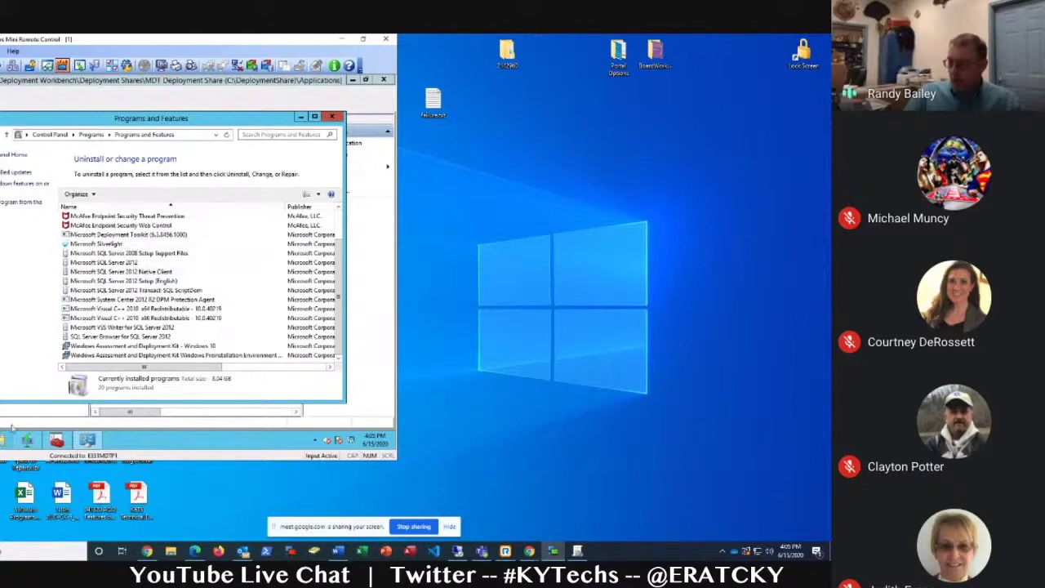
- Check the installed Microsoft Deployment Toolkit version in Programs and Features, then return to Deployment Workbench
{"action": "left_click", "coordinate": [26, 441]}
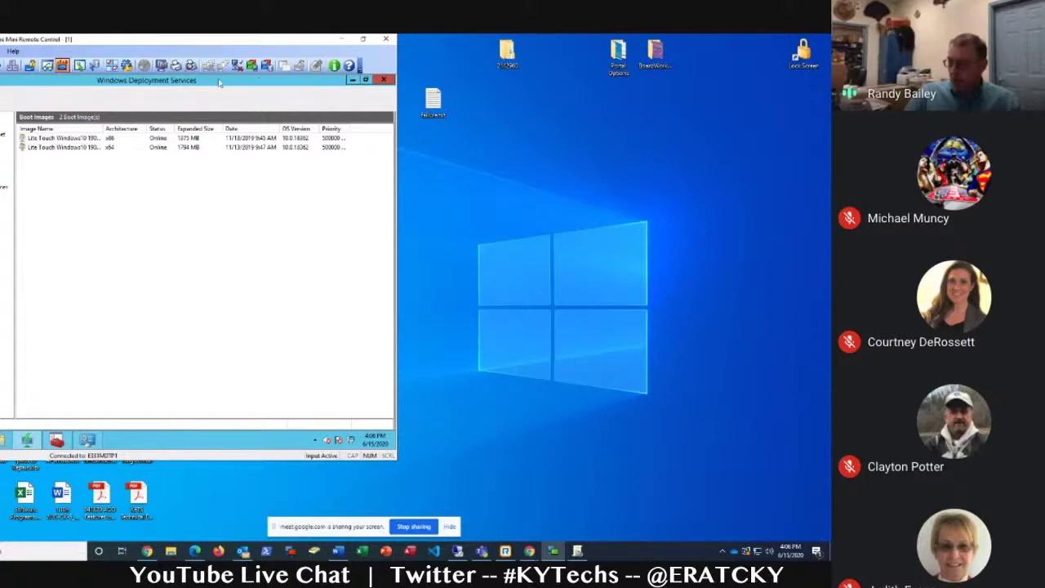
{"action": "left_click", "coordinate": [85, 446]}
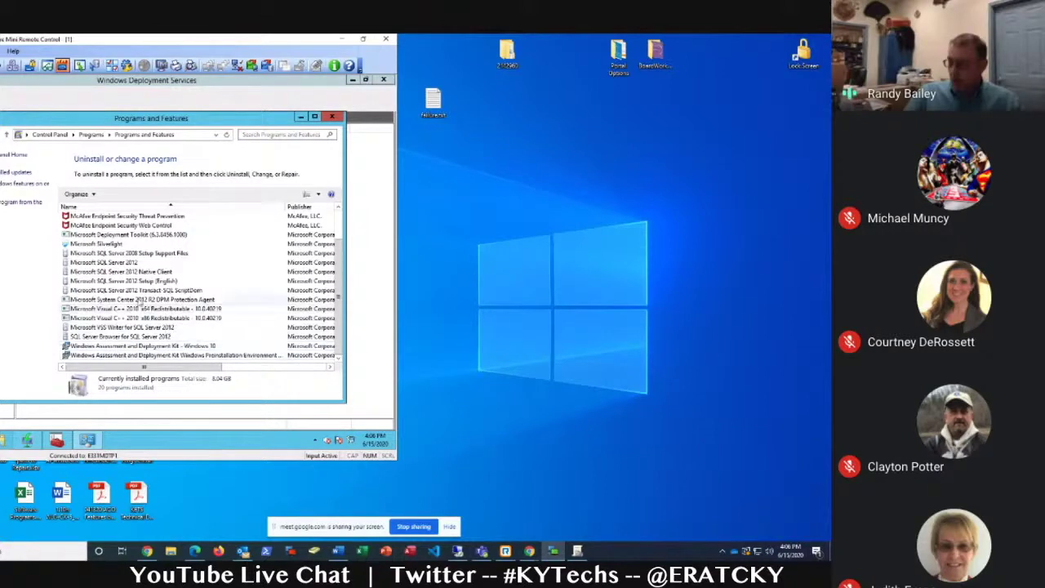
{"action": "scroll", "coordinate": [140, 298], "scroll_direction": "up", "scroll_amount": 2}
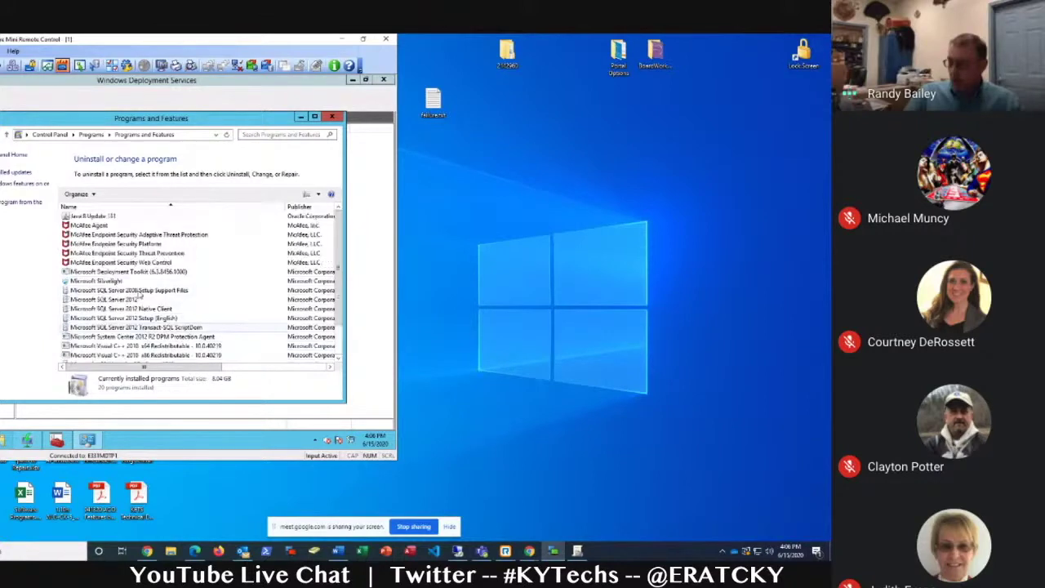
{"action": "left_click", "coordinate": [137, 274]}
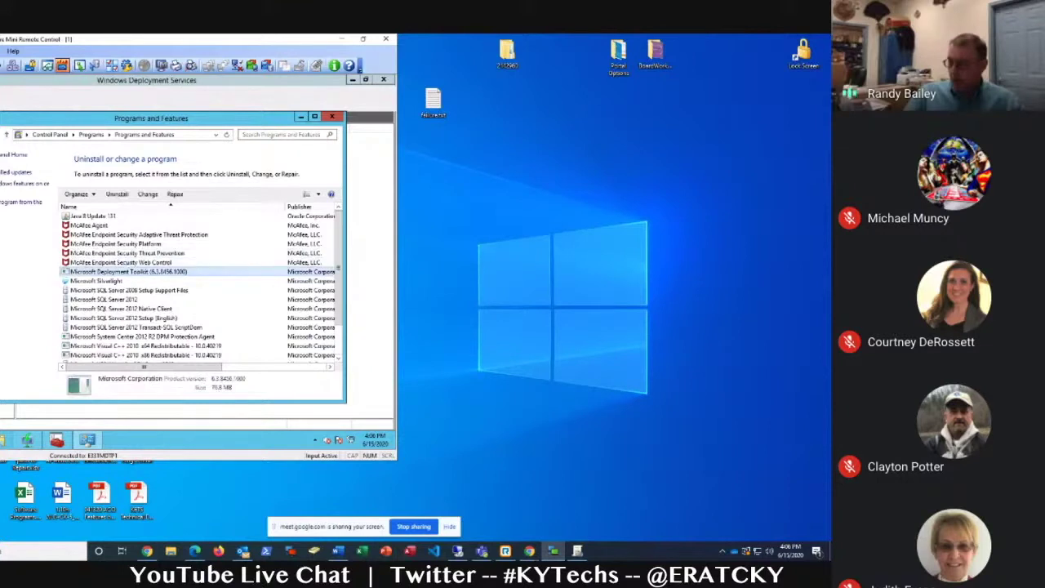
{"action": "key", "text": "alt+F4"}
{"action": "mouse_move", "coordinate": [88, 440]}
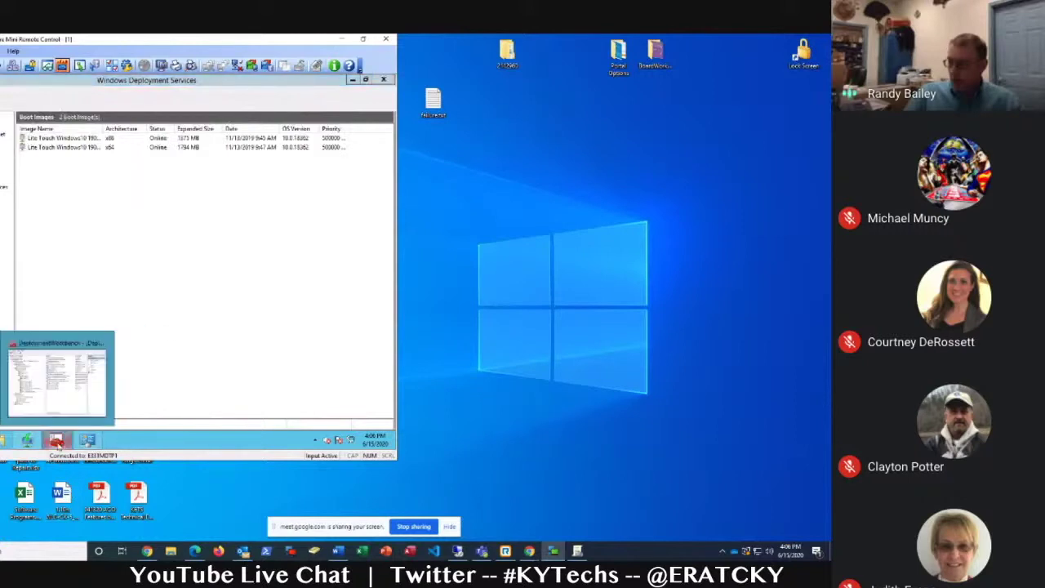
{"action": "left_click", "coordinate": [57, 442]}
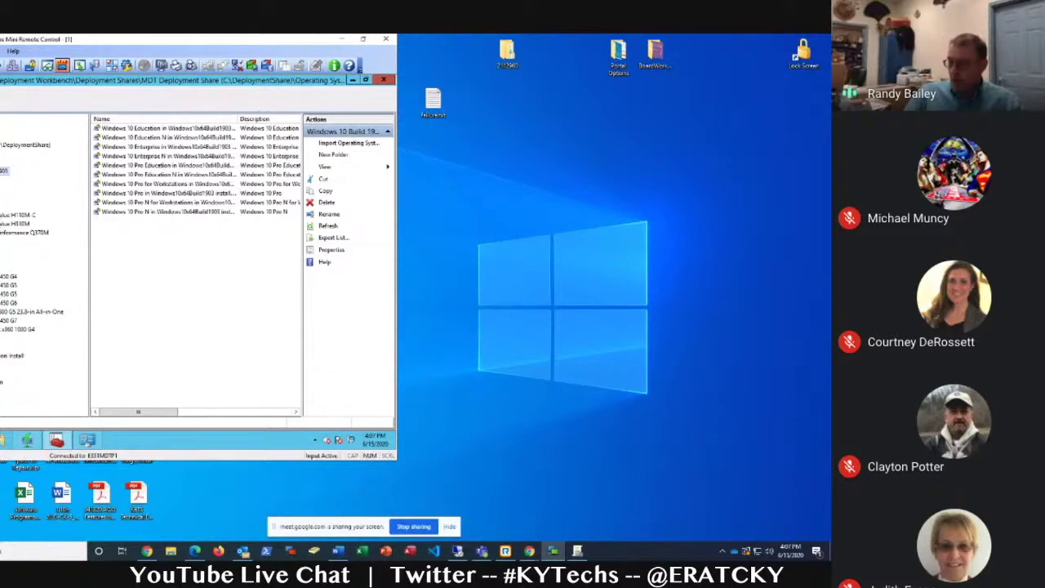
- Show the Out-of-Box Drivers folder for the Value H110M C model
{"action": "left_click", "coordinate": [18, 215]}
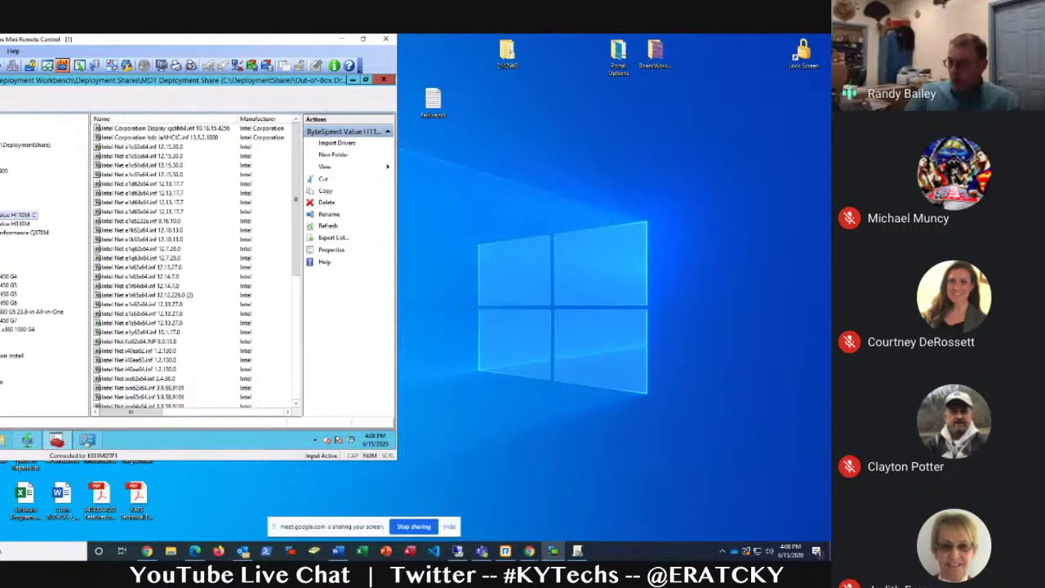
- Inspect the Set Drivers Path step of the Windows 10 Education x64 KMS Build 1903 task sequence without saving
{"action": "left_click", "coordinate": [13, 356]}
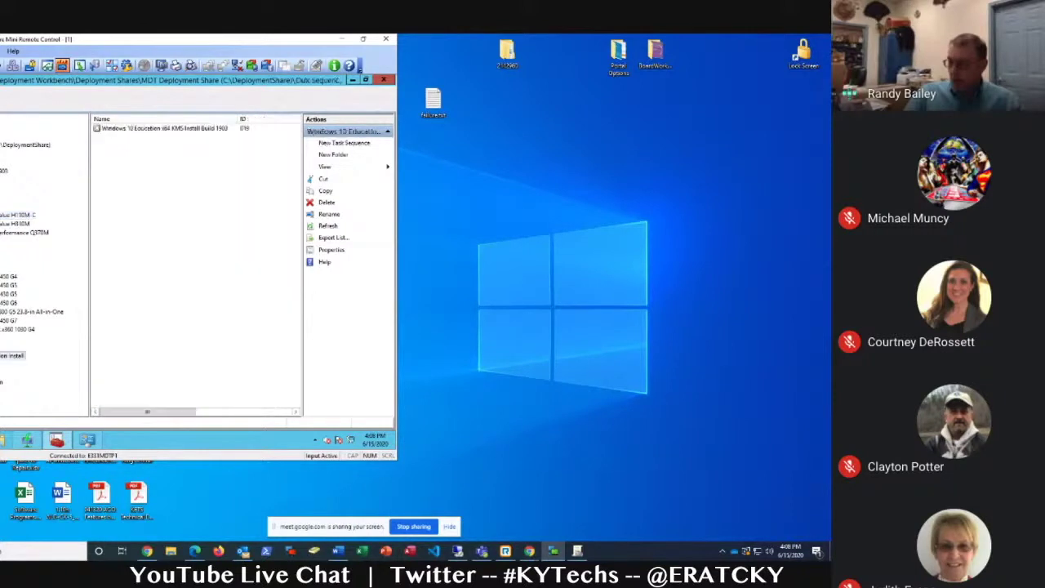
{"action": "left_click", "coordinate": [139, 129]}
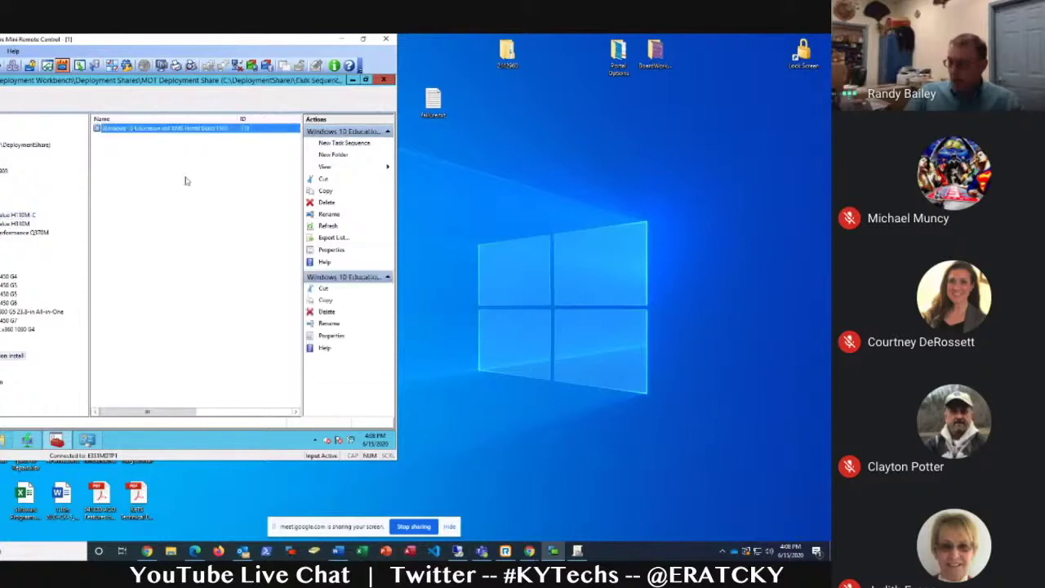
{"action": "double_click", "coordinate": [148, 129]}
{"action": "left_click", "coordinate": [22, 117]}
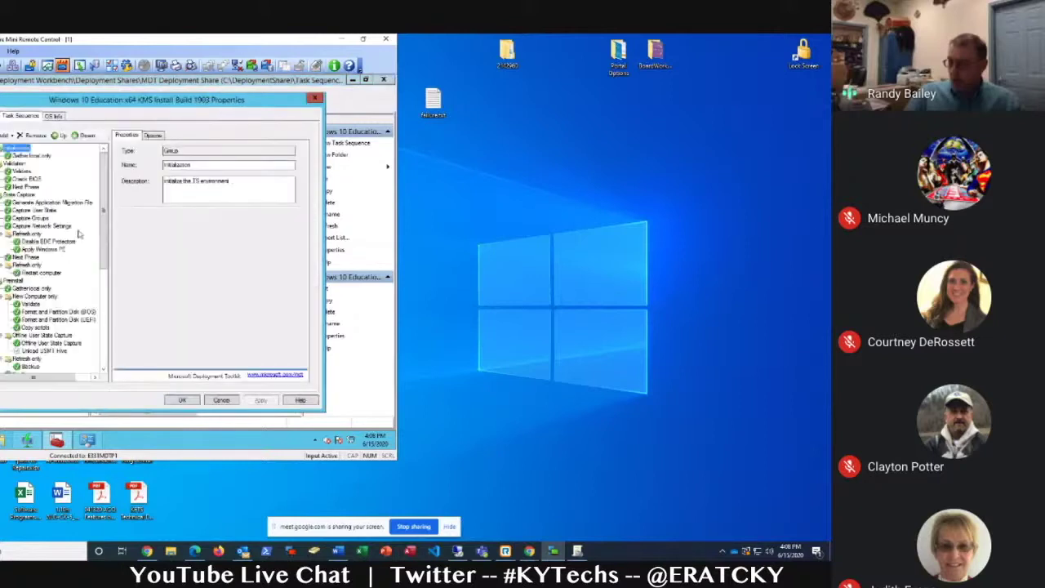
{"action": "scroll", "coordinate": [37, 317], "scroll_direction": "down", "scroll_amount": 2}
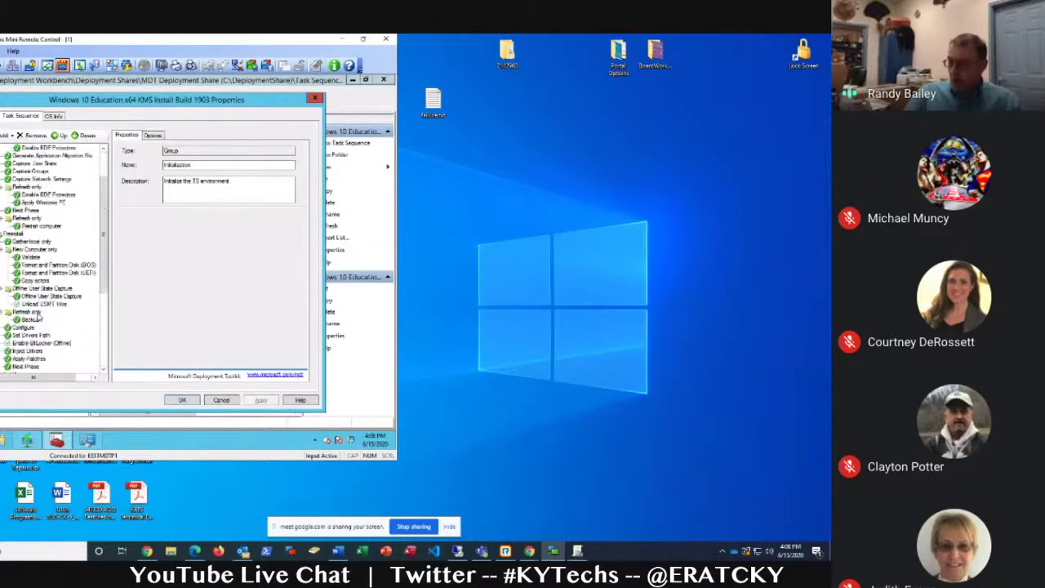
{"action": "scroll", "coordinate": [36, 317], "scroll_direction": "down", "scroll_amount": 6}
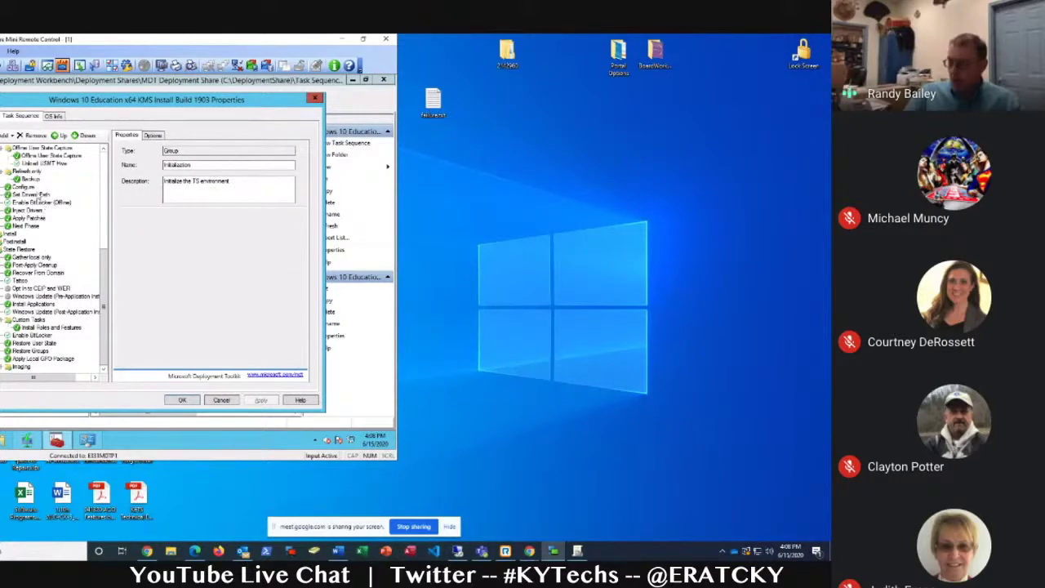
{"action": "left_click", "coordinate": [24, 195]}
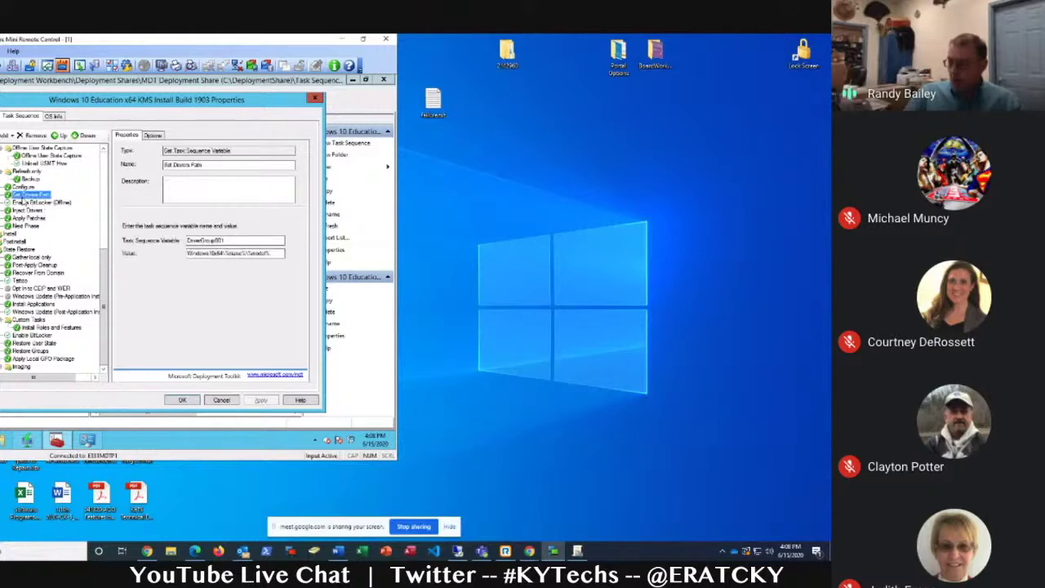
{"action": "left_click", "coordinate": [222, 401]}
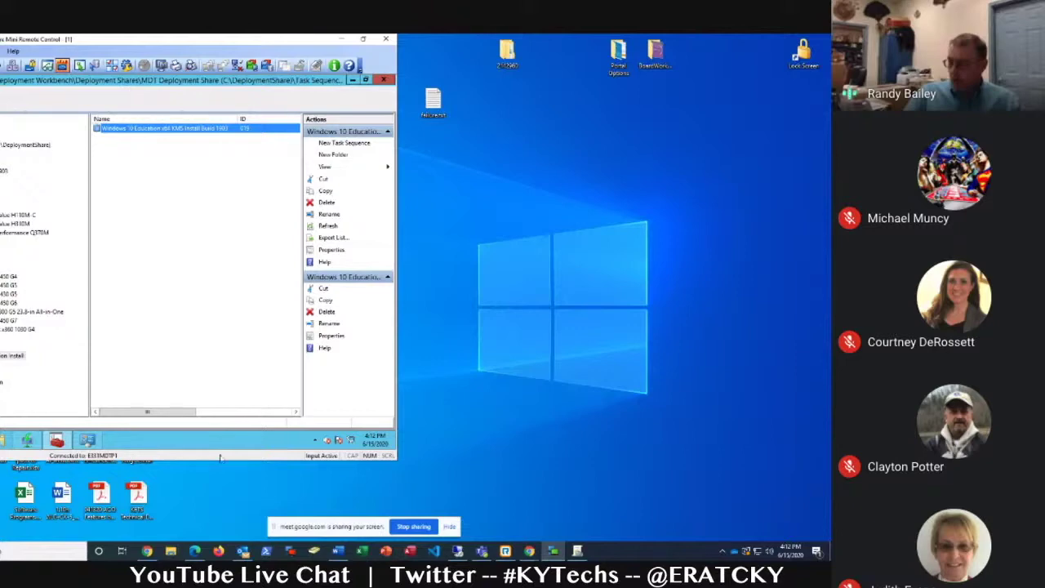
- Read the hybrid Azure AD join validation article through the SCP registry and down-level device sections
{"action": "left_click", "coordinate": [195, 551]}
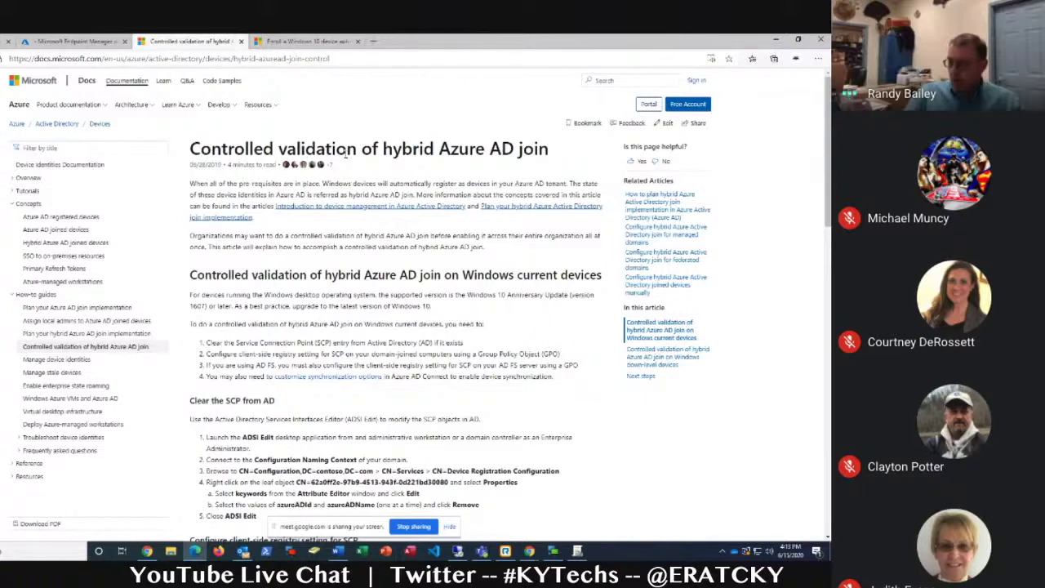
{"action": "scroll", "coordinate": [304, 436], "scroll_direction": "down", "scroll_amount": 2}
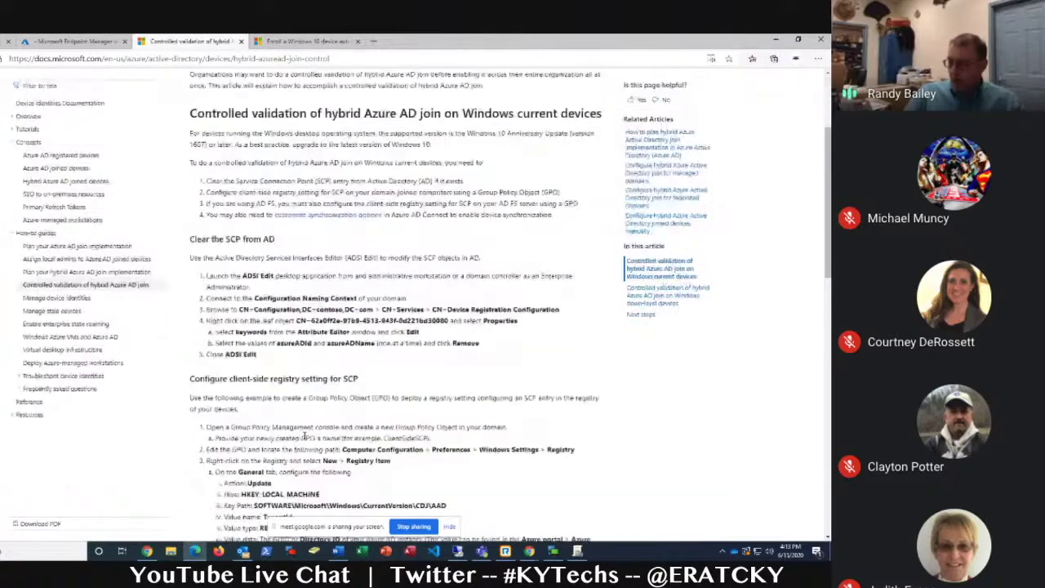
{"action": "scroll", "coordinate": [304, 437], "scroll_direction": "down", "scroll_amount": 3}
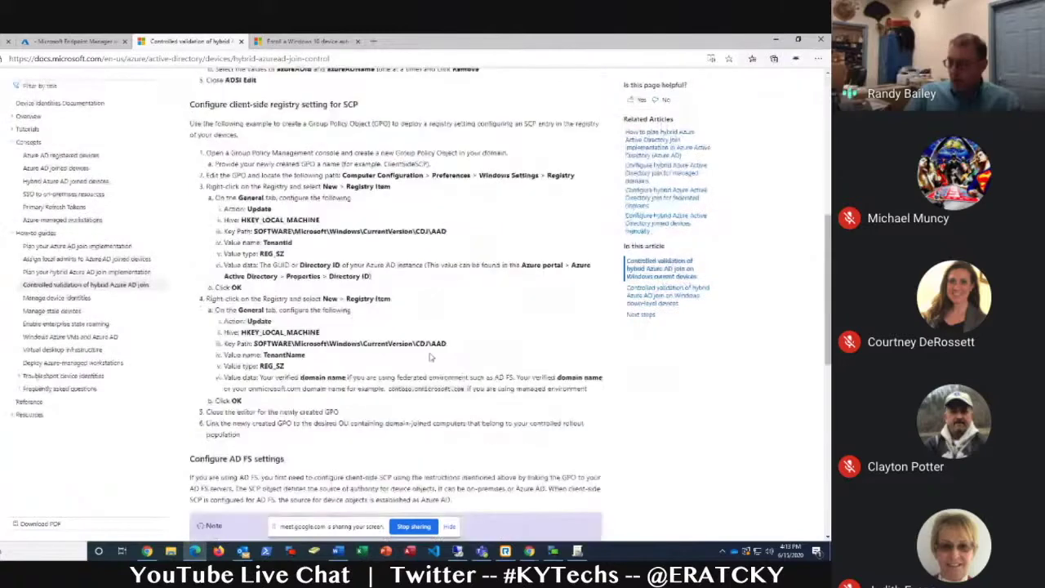
{"action": "scroll", "coordinate": [433, 356], "scroll_direction": "down", "scroll_amount": 5}
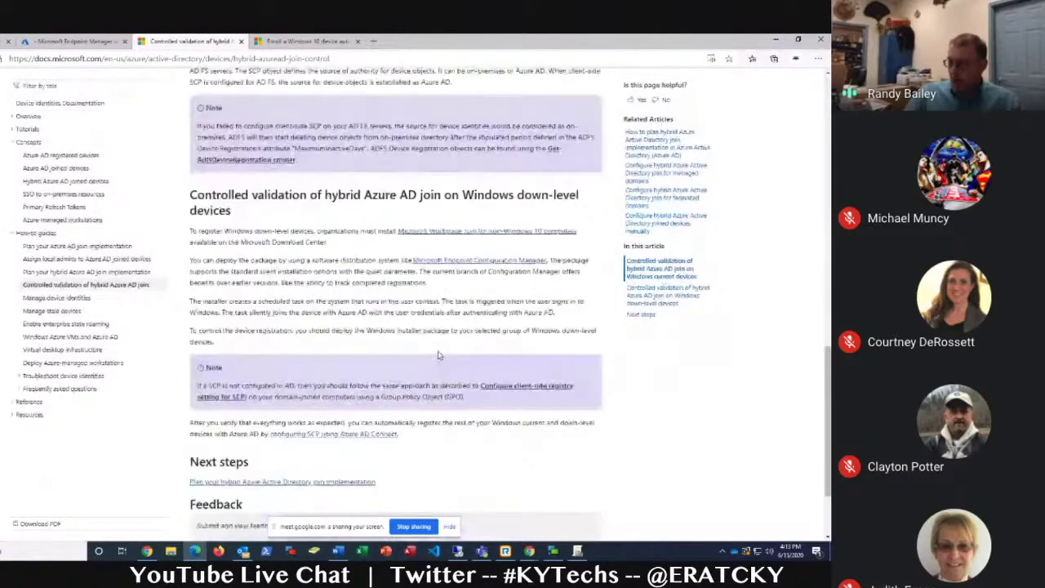
{"action": "scroll", "coordinate": [438, 355], "scroll_direction": "down", "scroll_amount": 2}
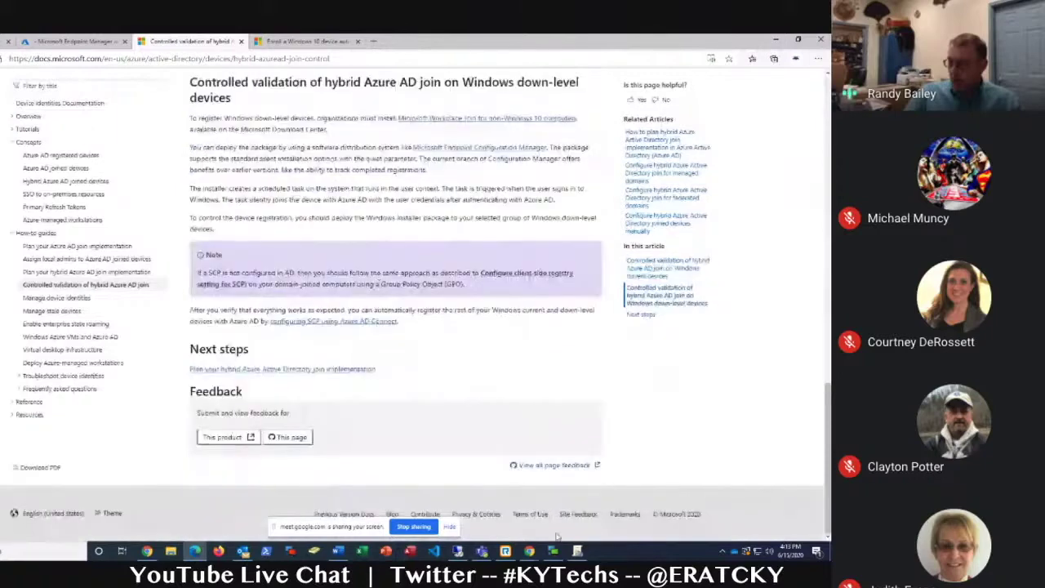
- Review the TenantId and TenantName registry values in the Controlled Validation GPO's settings report
{"action": "left_click", "coordinate": [577, 552]}
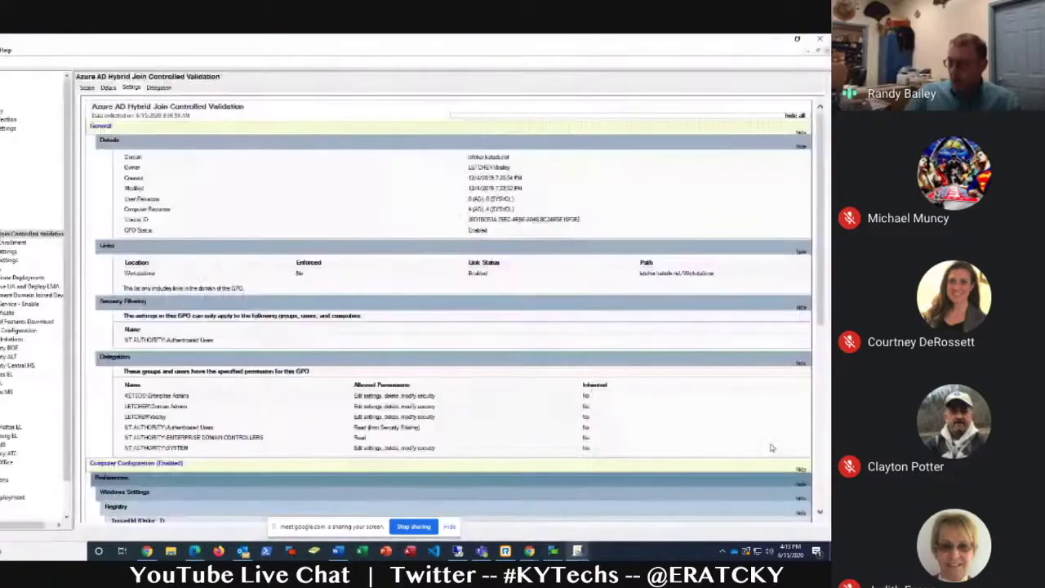
{"action": "scroll", "coordinate": [294, 330], "scroll_direction": "down", "scroll_amount": 2}
{"action": "scroll", "coordinate": [294, 330], "scroll_direction": "down", "scroll_amount": 8}
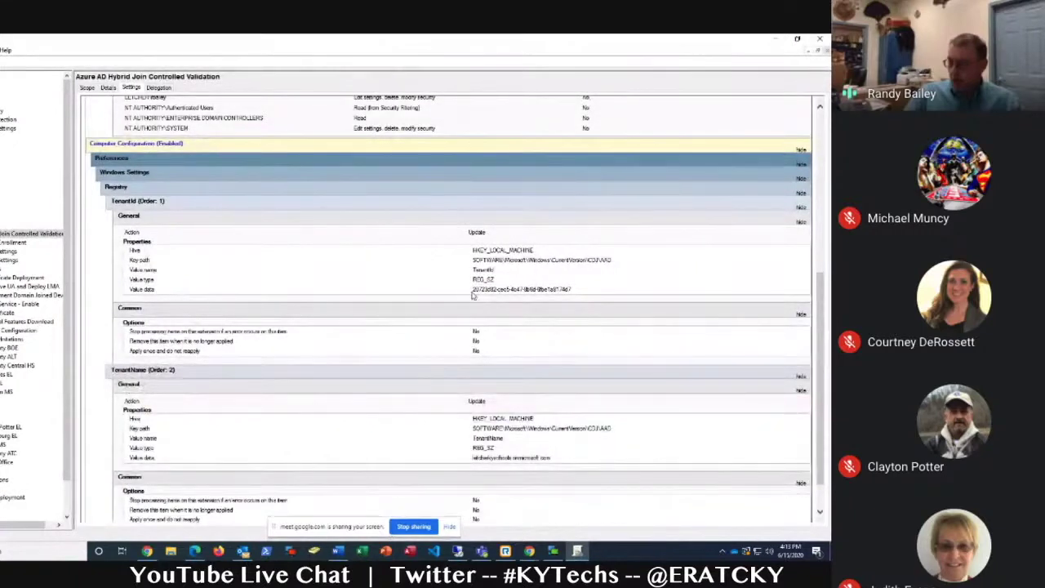
{"action": "left_click_drag", "start_coordinate": [472, 294], "coordinate": [570, 297]}
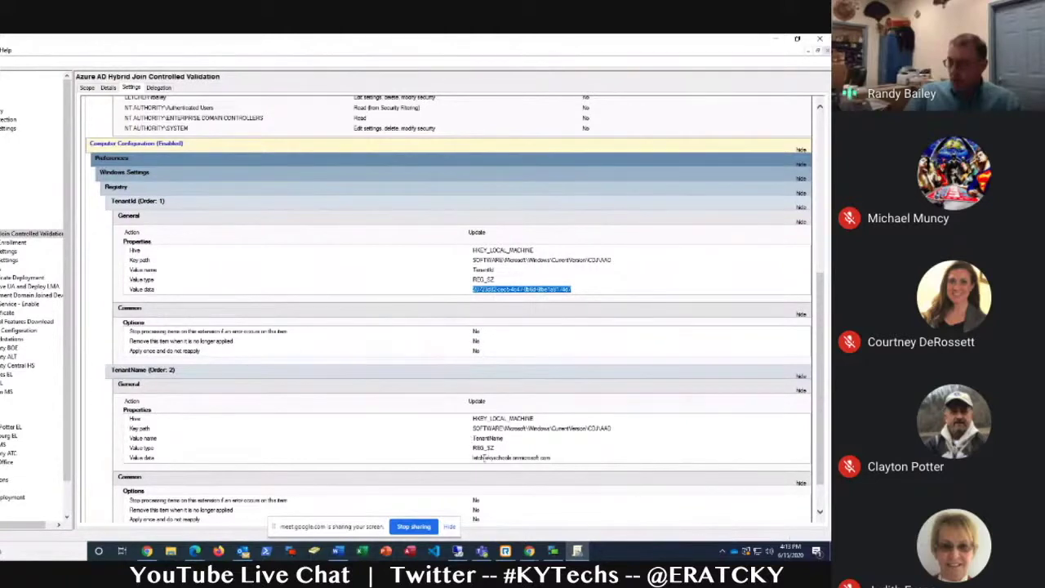
{"action": "left_click_drag", "start_coordinate": [473, 458], "coordinate": [549, 458]}
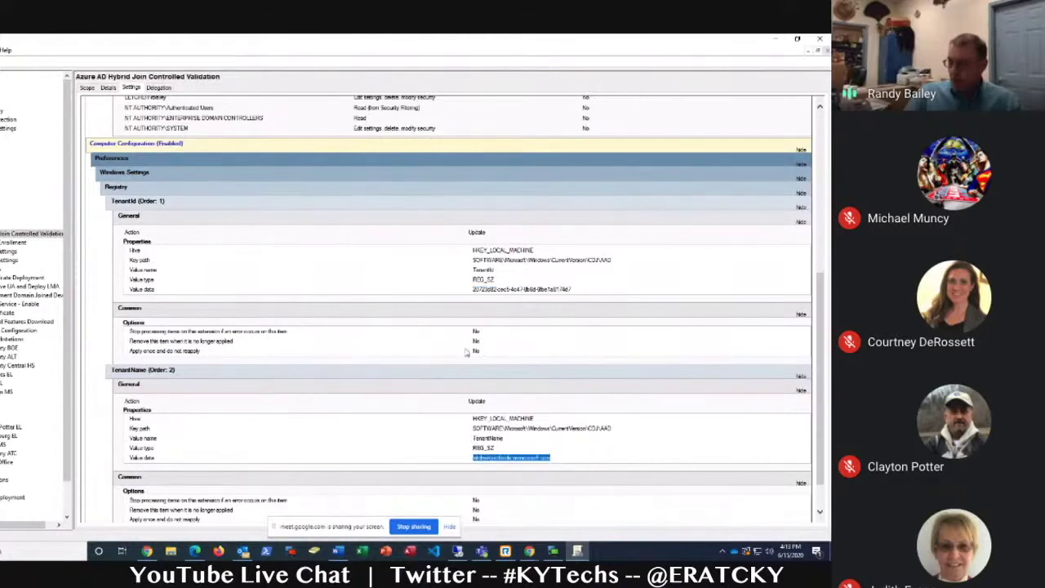
{"action": "scroll", "coordinate": [413, 364], "scroll_direction": "down", "scroll_amount": 1}
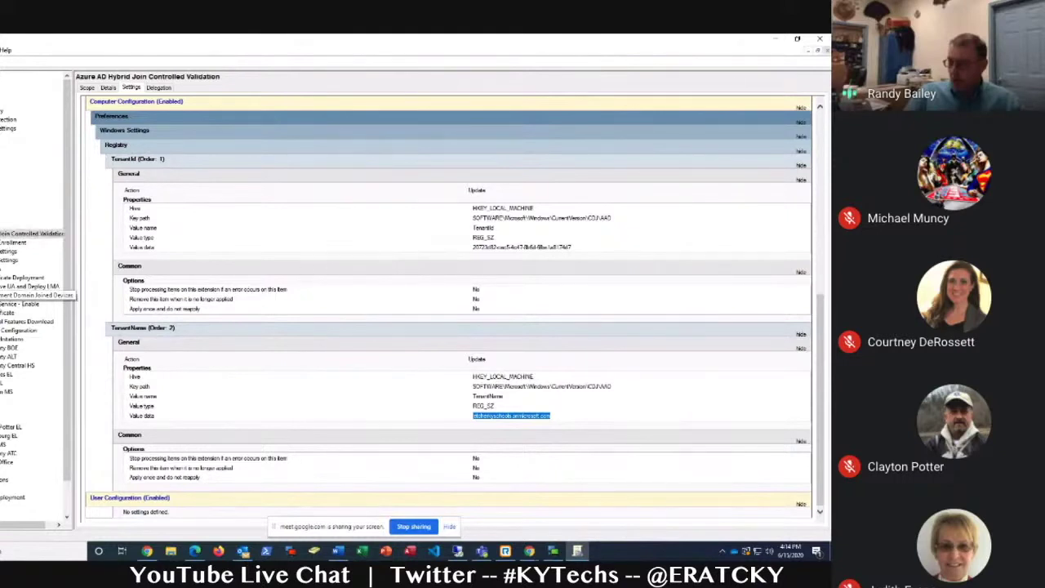
- View the fully expanded MDM AutoEnrollment Domain Joined Devices report, then return to the Docs article
{"action": "left_click", "coordinate": [33, 295]}
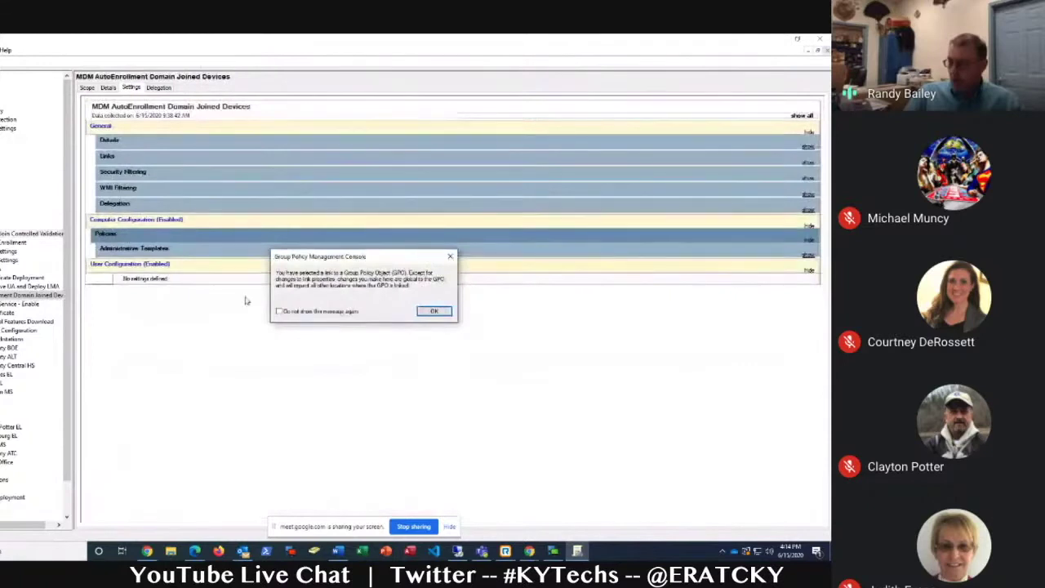
{"action": "left_click", "coordinate": [433, 312]}
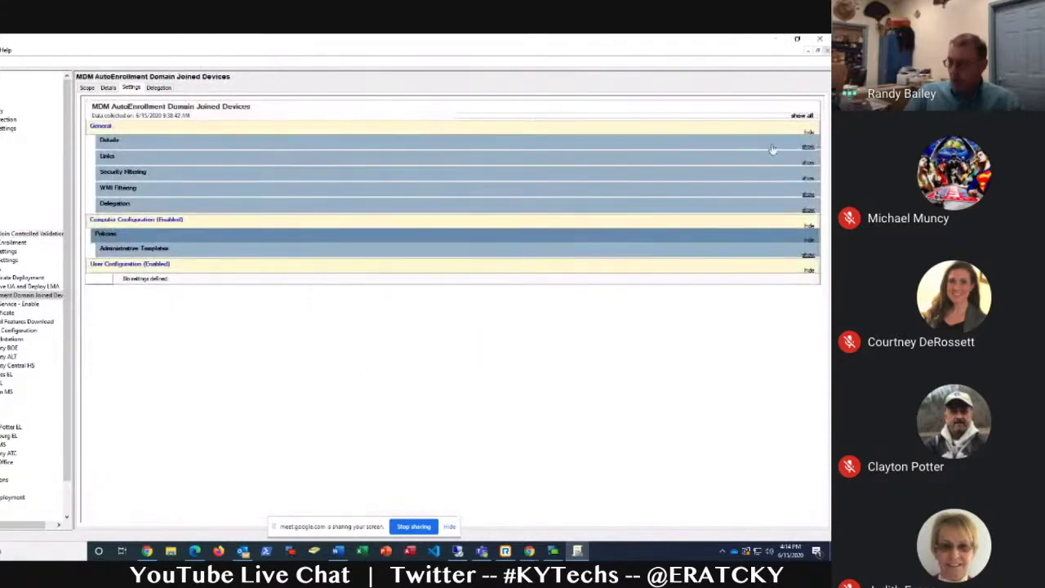
{"action": "left_click", "coordinate": [801, 116]}
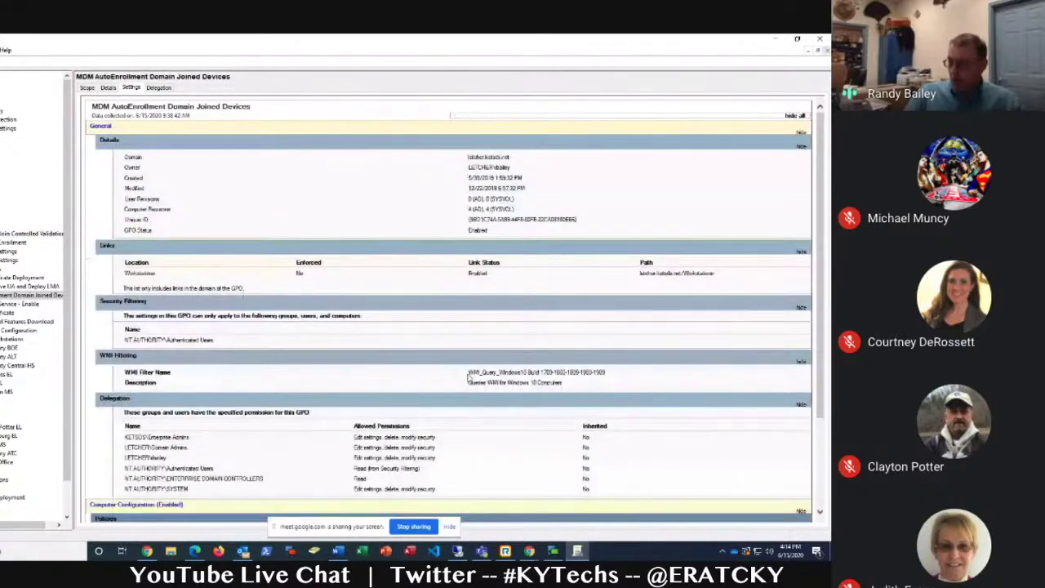
{"action": "scroll", "coordinate": [467, 377], "scroll_direction": "down", "scroll_amount": 3}
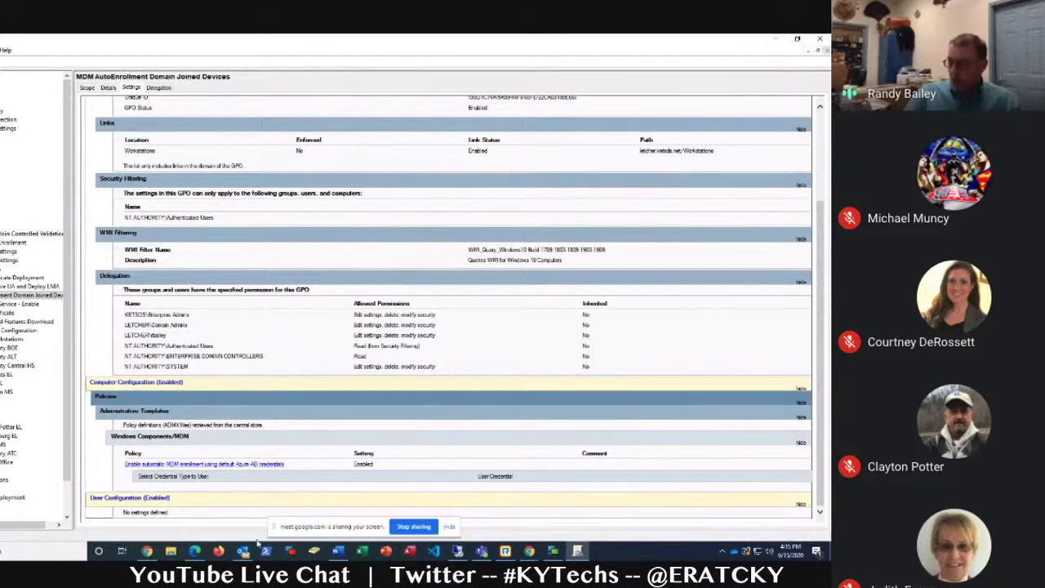
{"action": "left_click", "coordinate": [196, 552]}
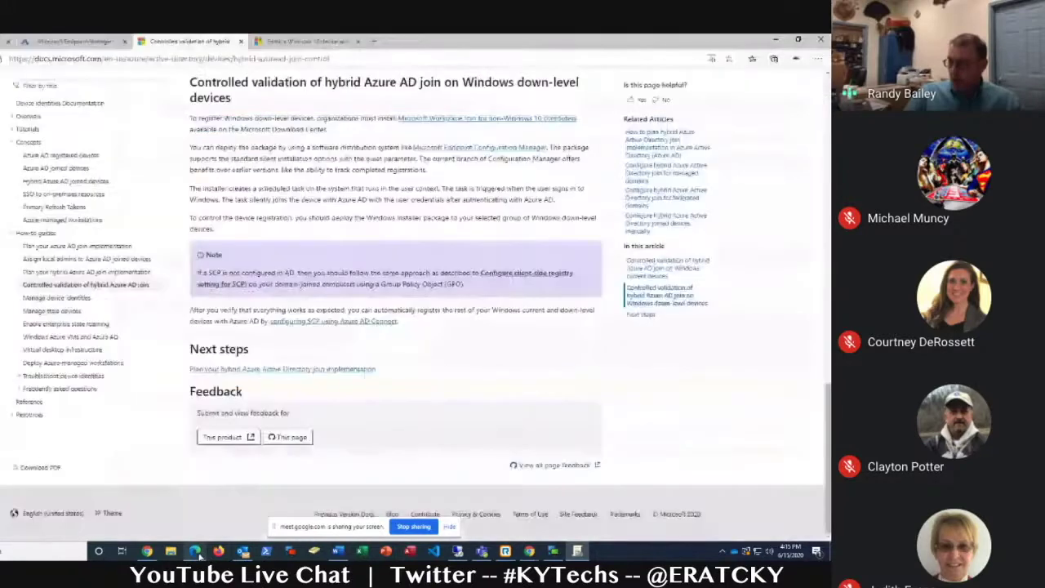
- Switch to the Endpoint Manager admin center home dashboard browser tab
{"action": "left_click", "coordinate": [24, 44]}
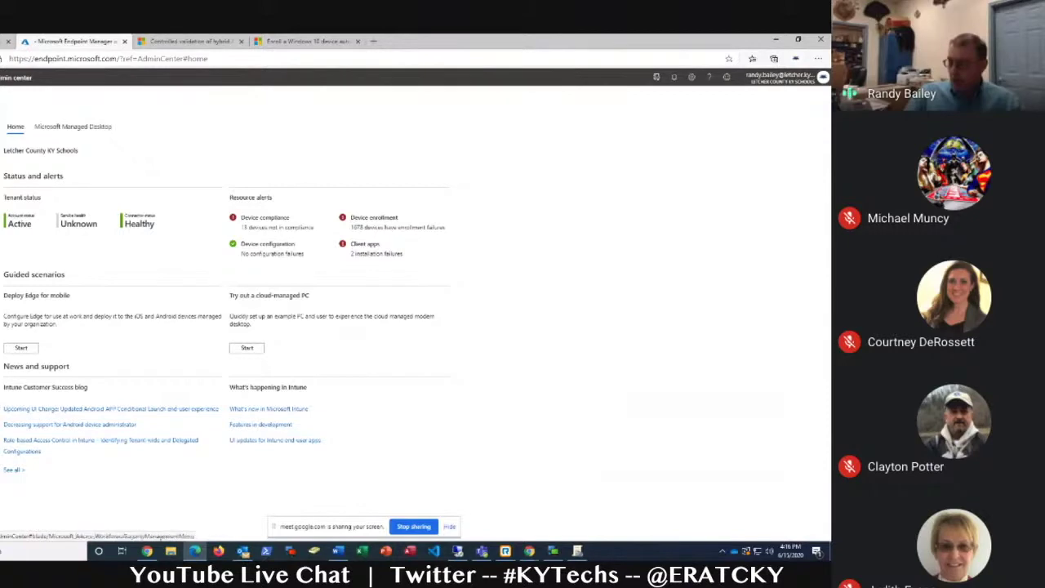
- Browse the All devices list of enrolled devices
{"action": "left_click", "coordinate": [2, 180]}
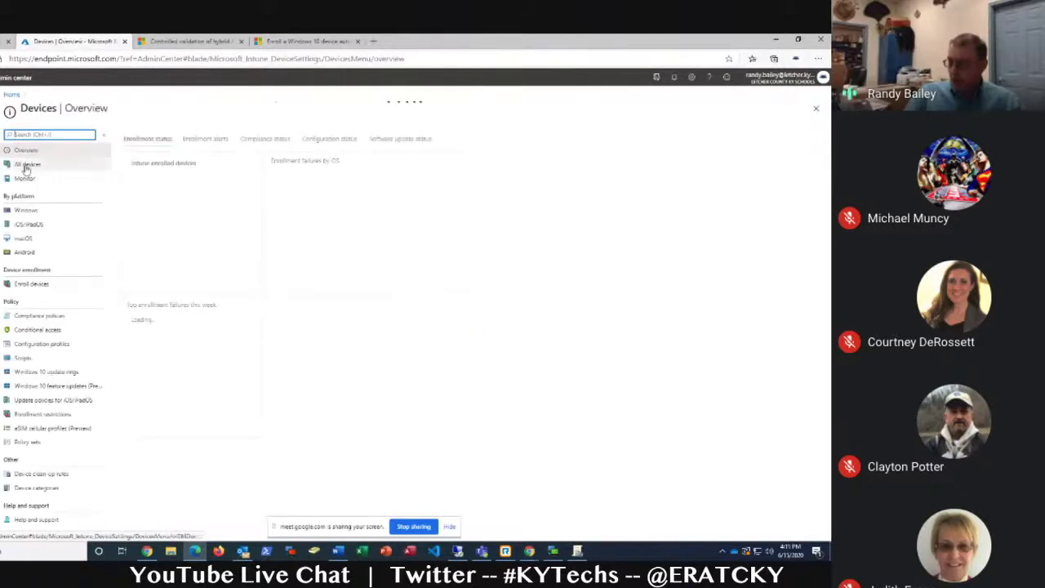
{"action": "left_click", "coordinate": [26, 166]}
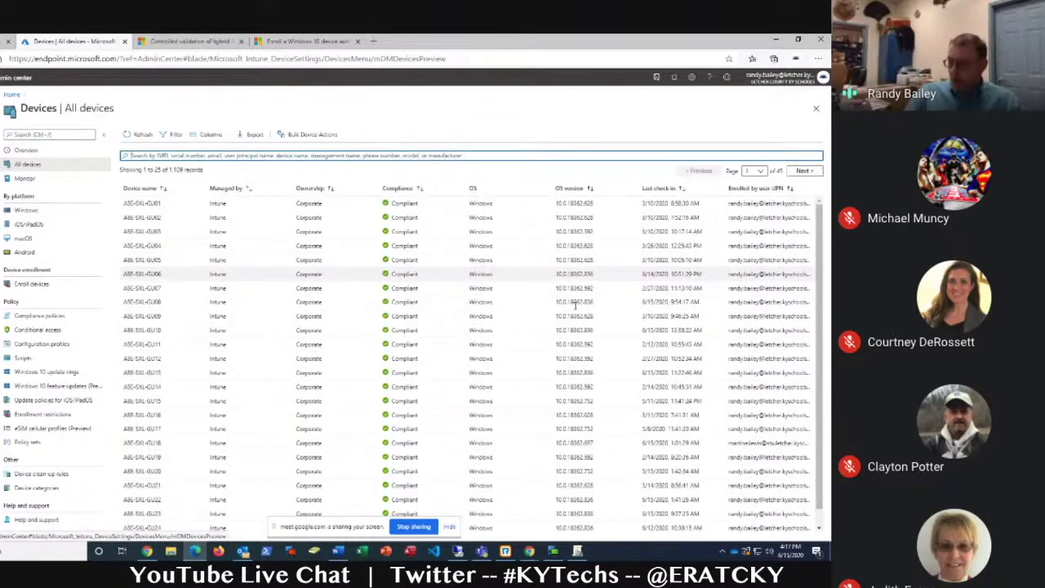
{"action": "scroll", "coordinate": [298, 408], "scroll_direction": "down", "scroll_amount": 1}
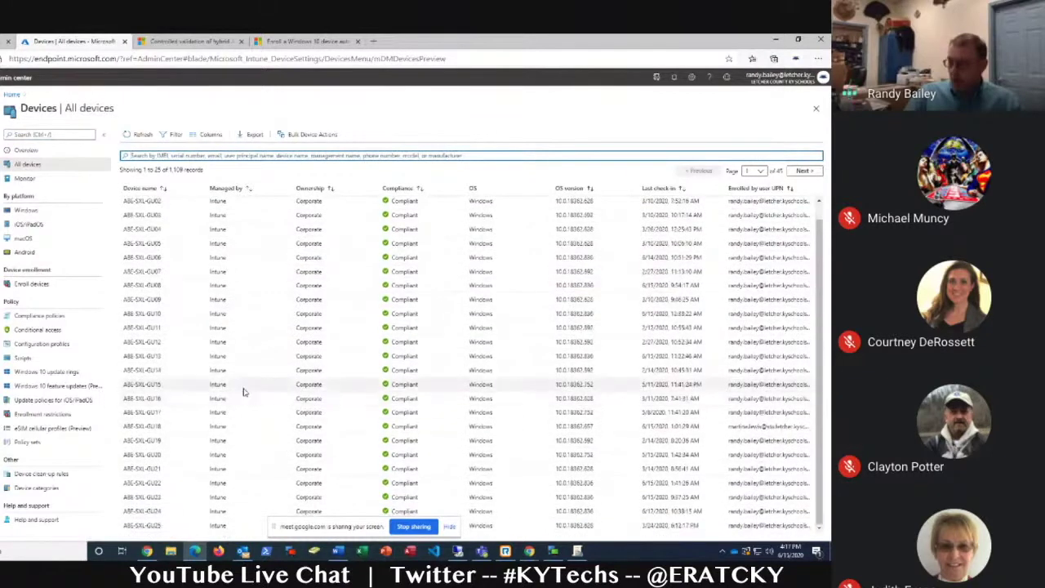
{"action": "scroll", "coordinate": [237, 389], "scroll_direction": "up", "scroll_amount": 1}
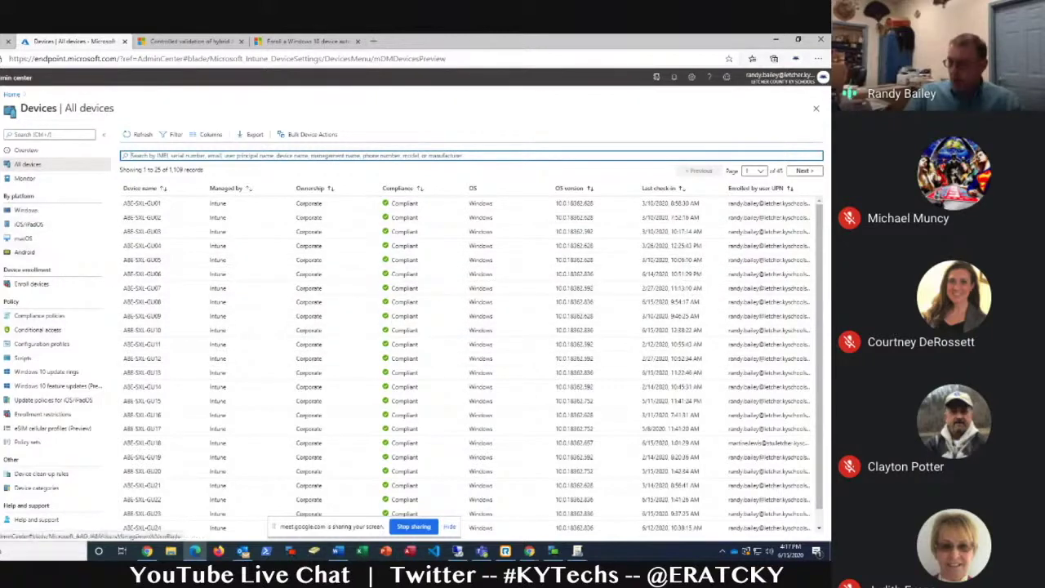
- Open All groups and search the groups for 'dyn'
{"action": "left_click", "coordinate": [49, 531]}
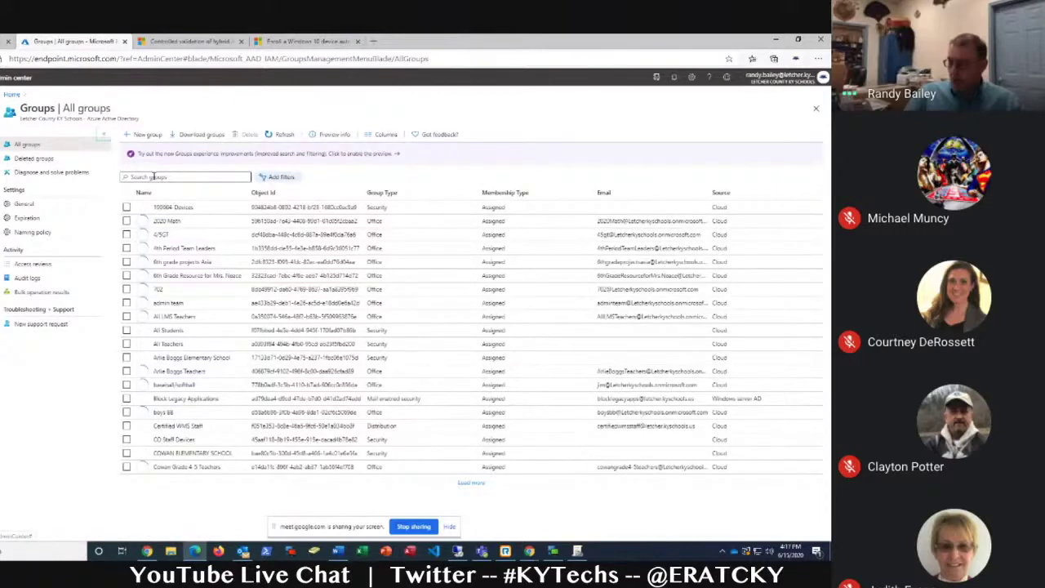
{"action": "left_click", "coordinate": [154, 177]}
{"action": "type", "text": "dyn"}
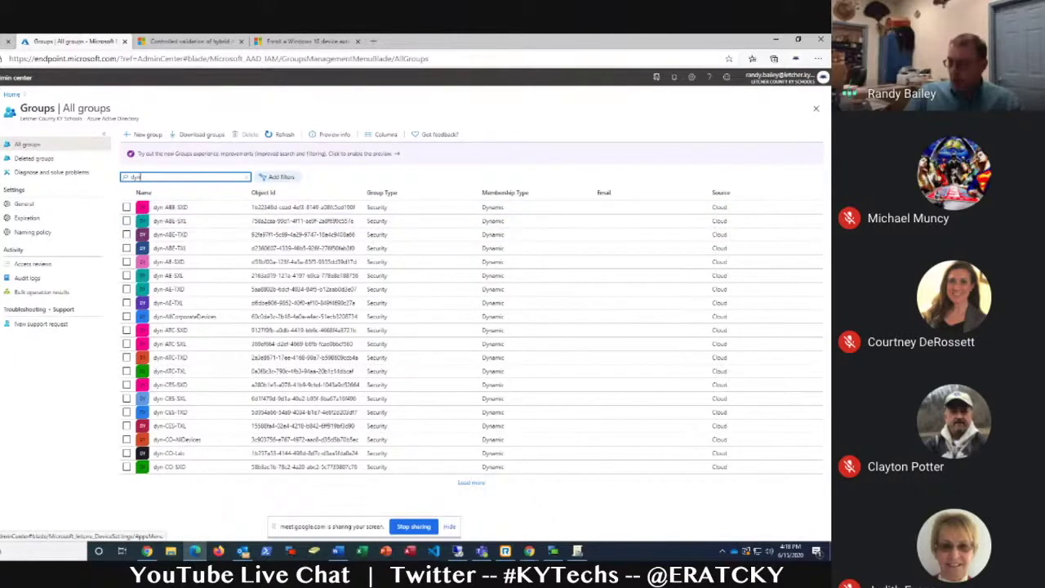
- Show the Windows apps list under Apps
{"action": "left_click", "coordinate": [204, 184]}
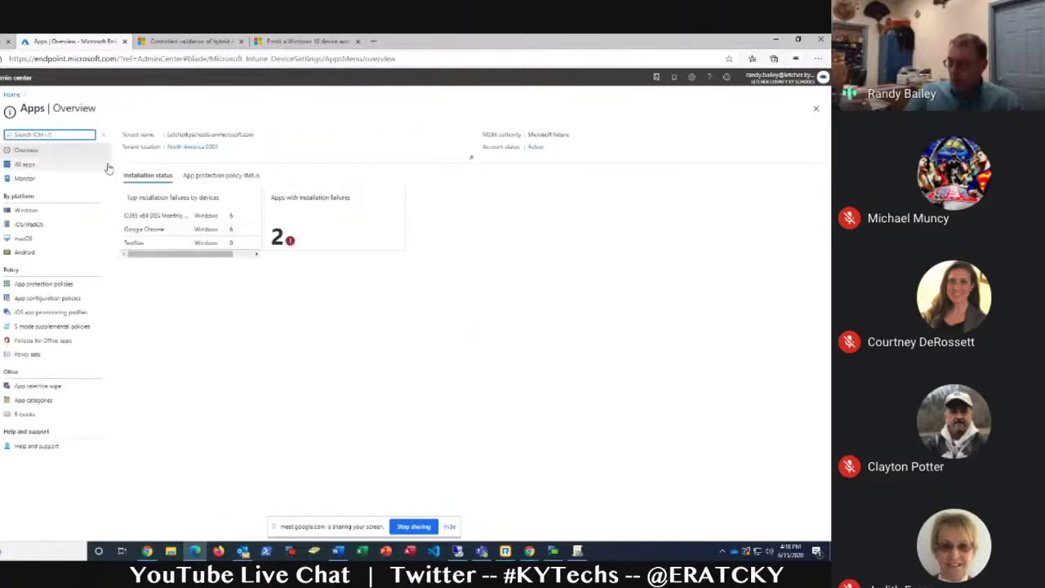
{"action": "left_click", "coordinate": [35, 210]}
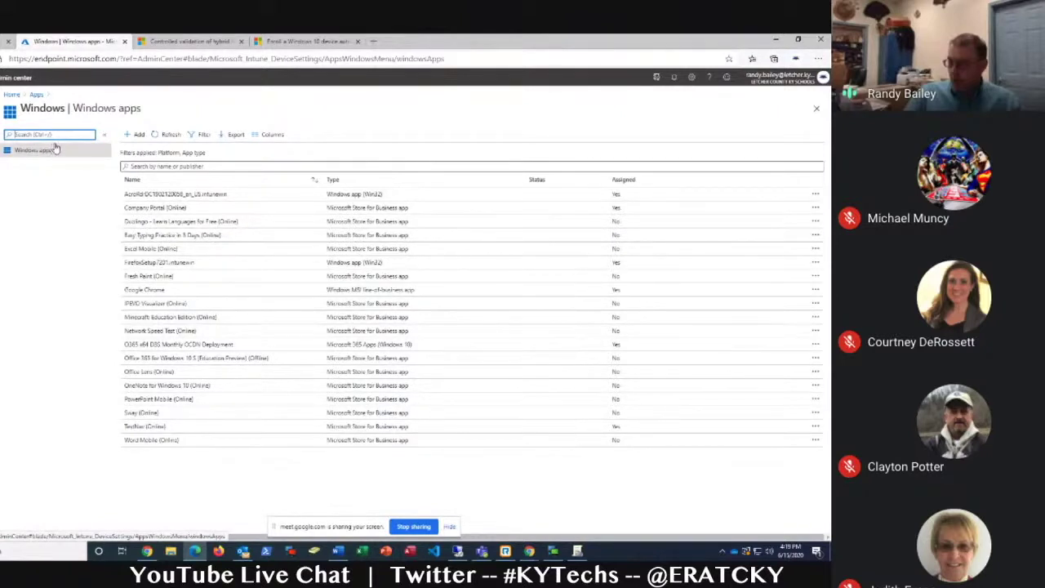
- List the Windows apps and open the O365 x64 DBS Monthly OCDN Deployment app's overview
{"action": "left_click", "coordinate": [132, 166]}
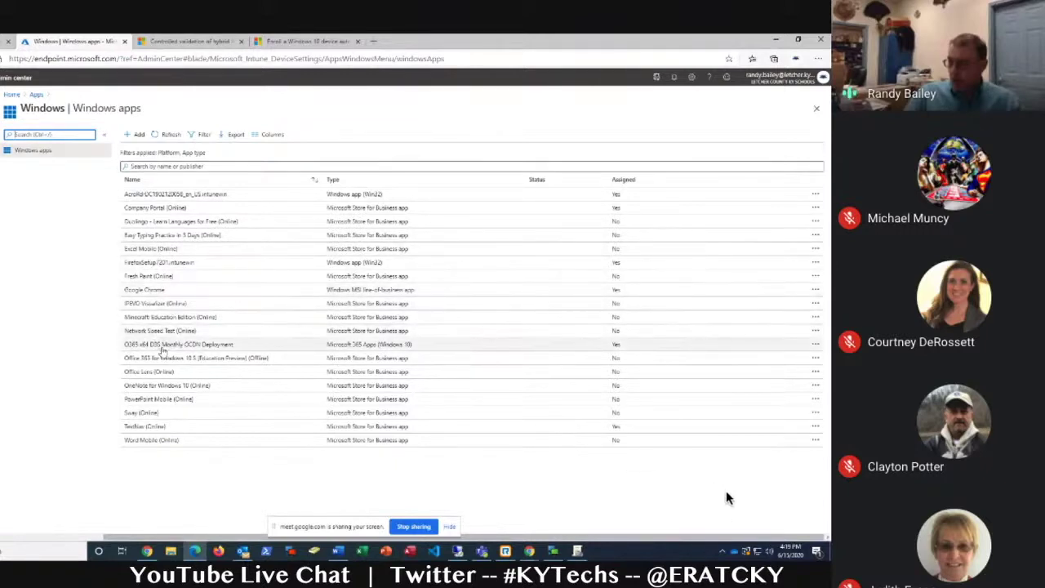
{"action": "mouse_move", "coordinate": [459, 574]}
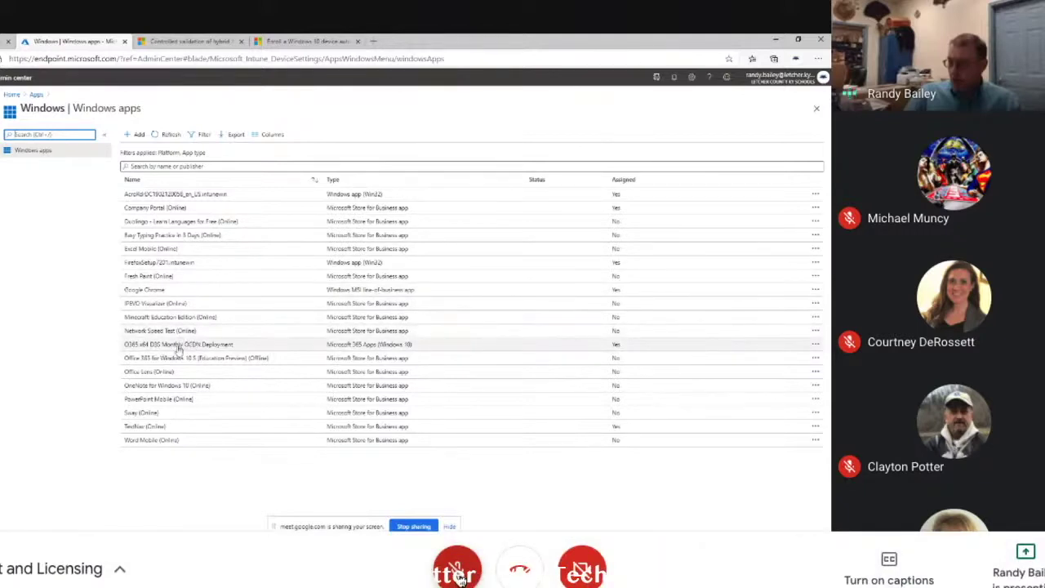
{"action": "left_click", "coordinate": [460, 574]}
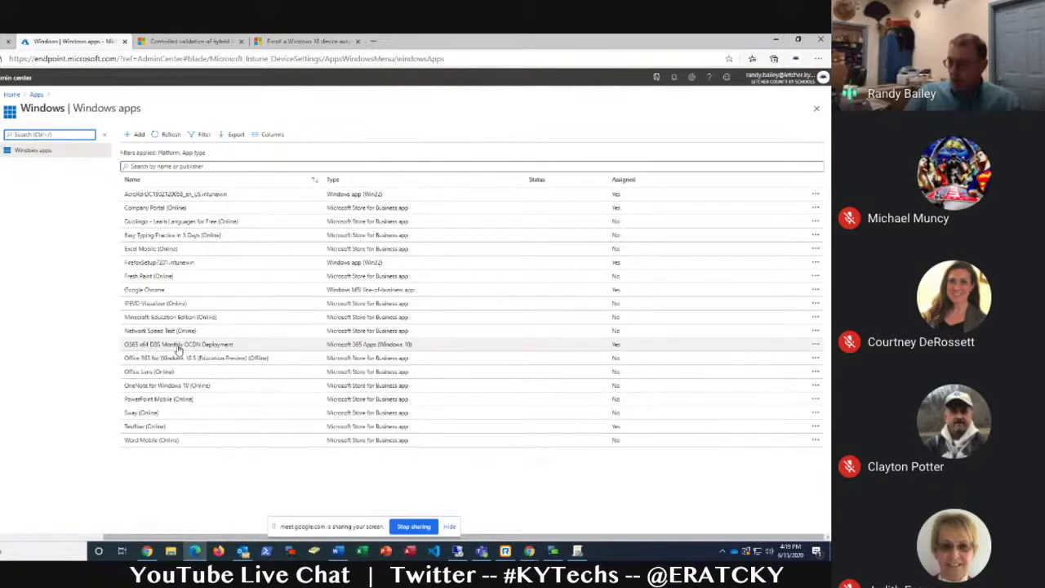
{"action": "left_click", "coordinate": [177, 349]}
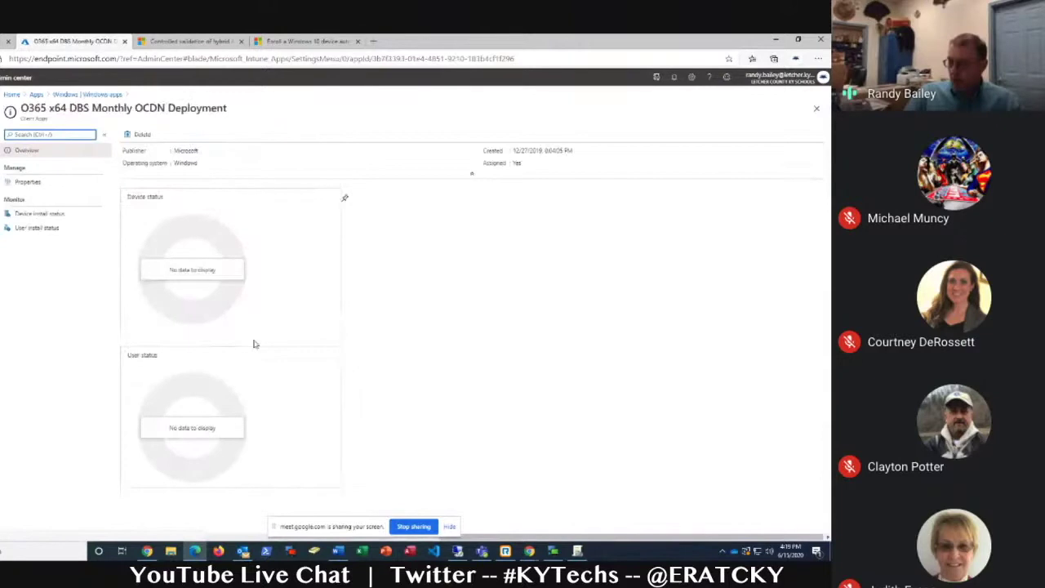
- Open the O365 app's properties in edit mode, then return to Apps overview via the breadcrumb
{"action": "left_click", "coordinate": [29, 182]}
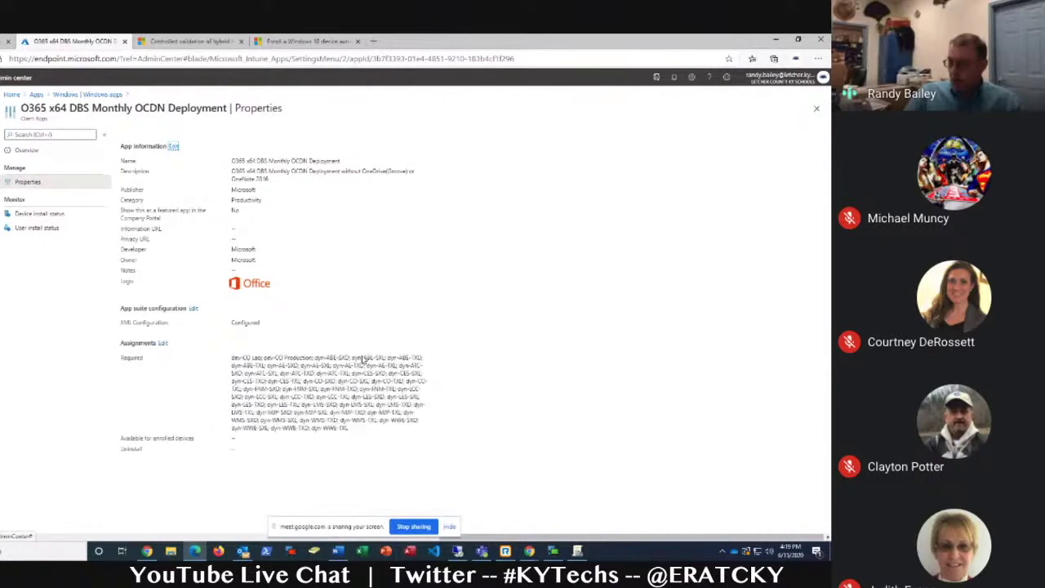
{"action": "left_click", "coordinate": [173, 145]}
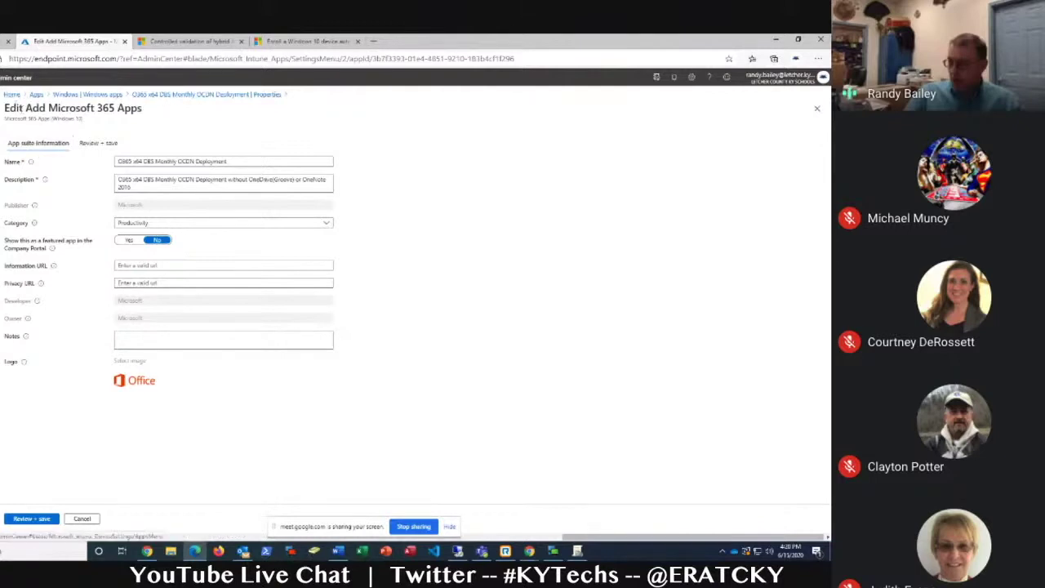
{"action": "left_click", "coordinate": [36, 94]}
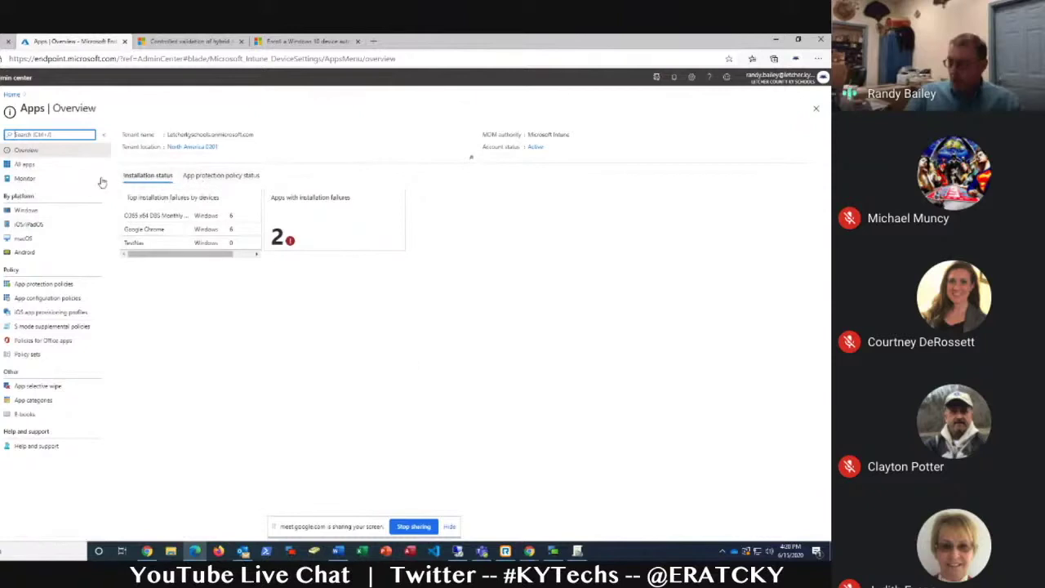
- From All apps, add a Microsoft 365 Apps for Windows 10 app, then leave for Devices
{"action": "left_click", "coordinate": [24, 164]}
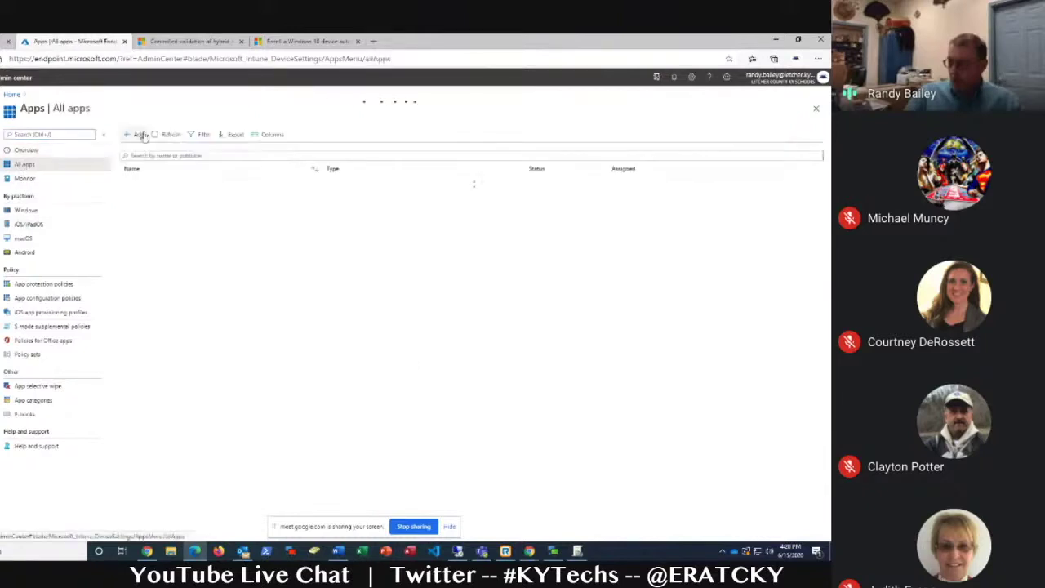
{"action": "left_click", "coordinate": [140, 135]}
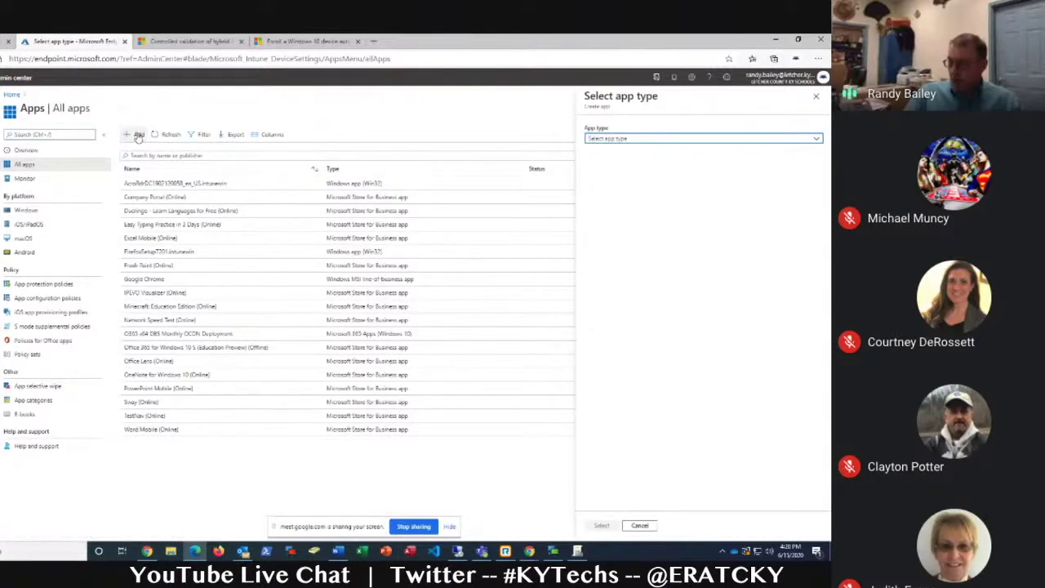
{"action": "left_click", "coordinate": [653, 141]}
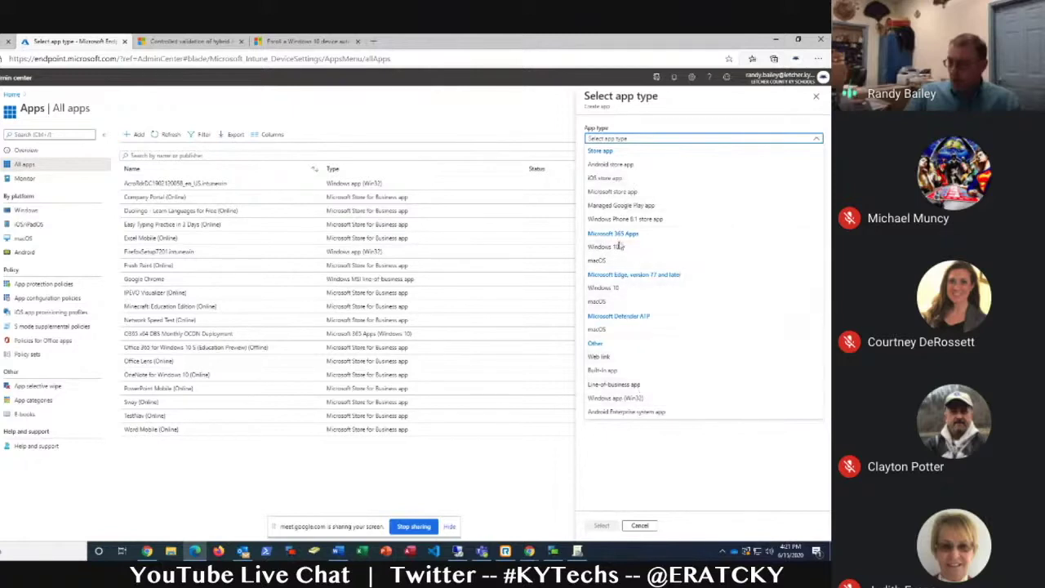
{"action": "left_click", "coordinate": [609, 247]}
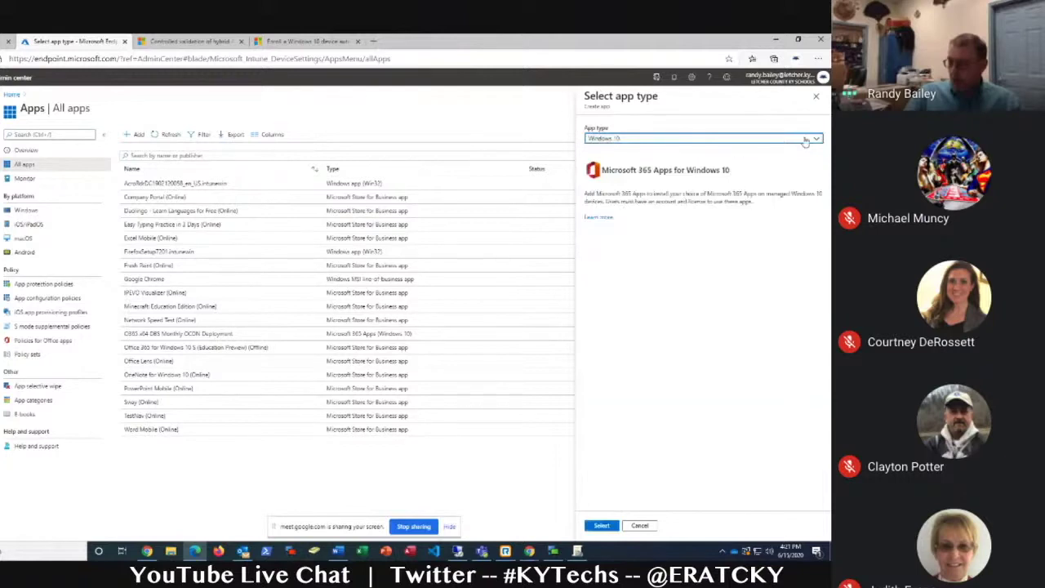
{"action": "left_click", "coordinate": [600, 527]}
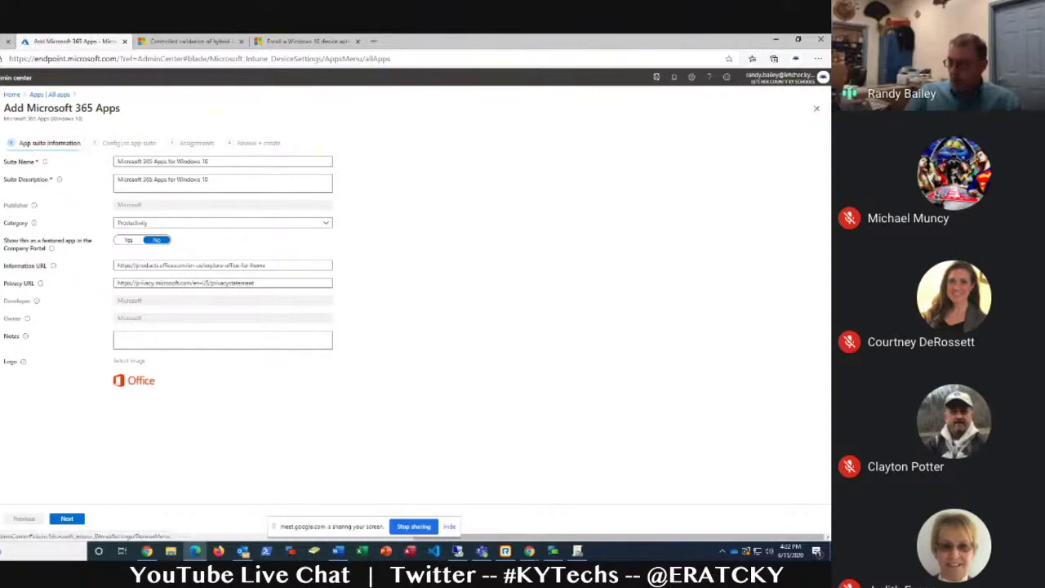
{"action": "left_click", "coordinate": [2, 204]}
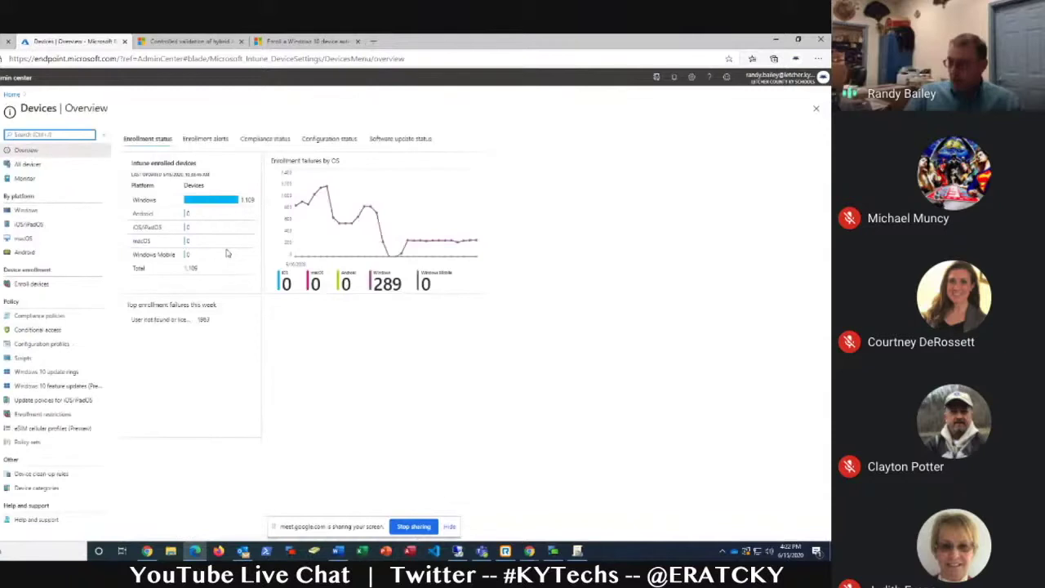
- Check Compliance policies, then list the Configuration profiles, including Shared Device Profile
{"action": "left_click", "coordinate": [38, 319]}
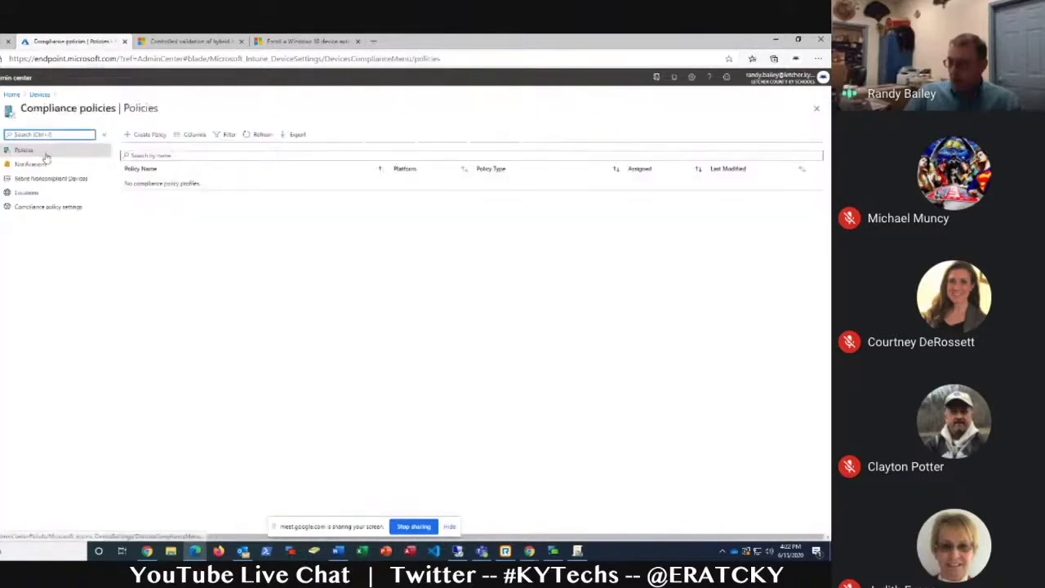
{"action": "left_click", "coordinate": [39, 95]}
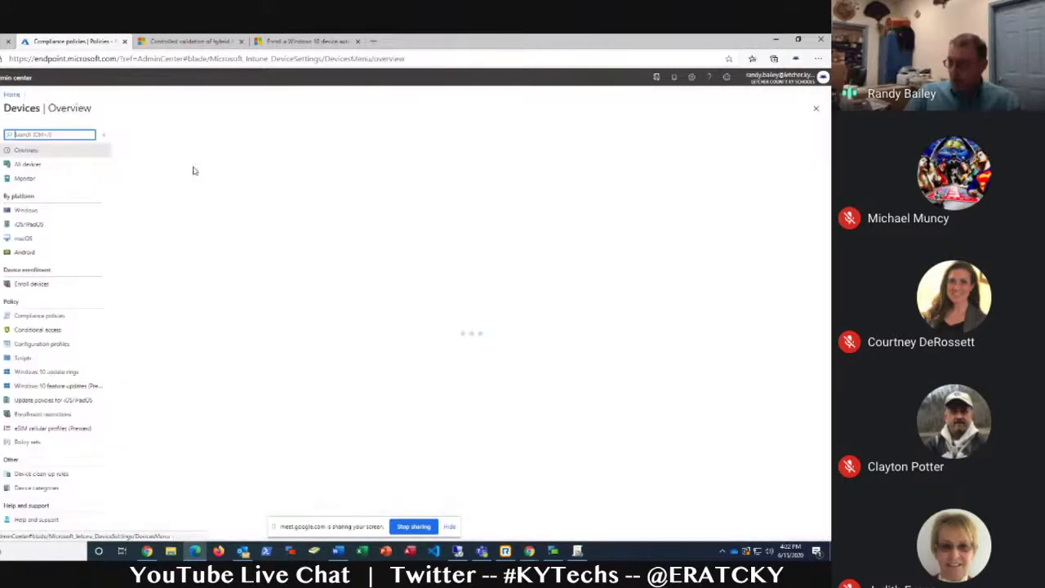
{"action": "left_click", "coordinate": [38, 346]}
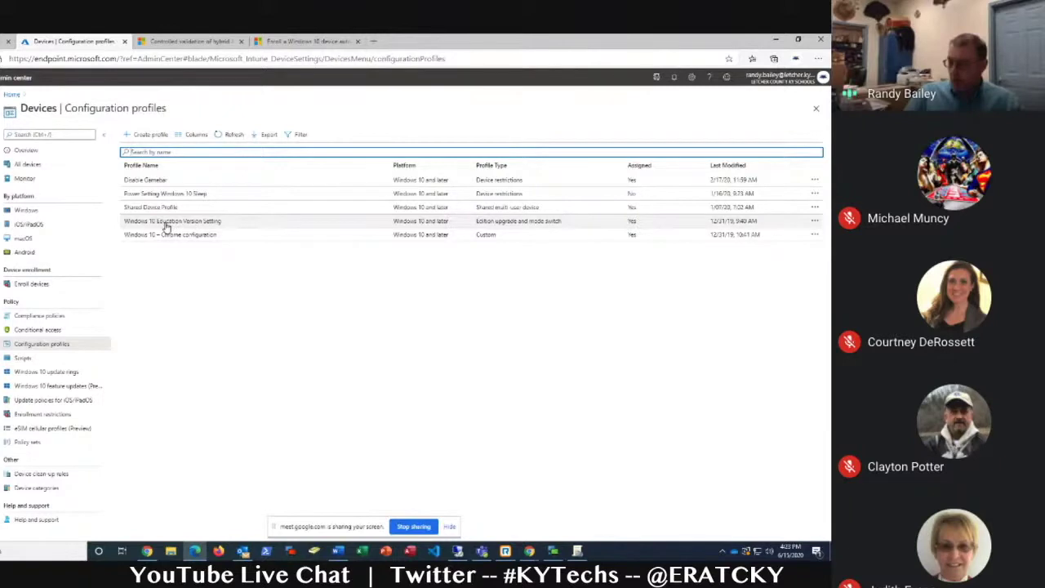
{"action": "left_click", "coordinate": [166, 222]}
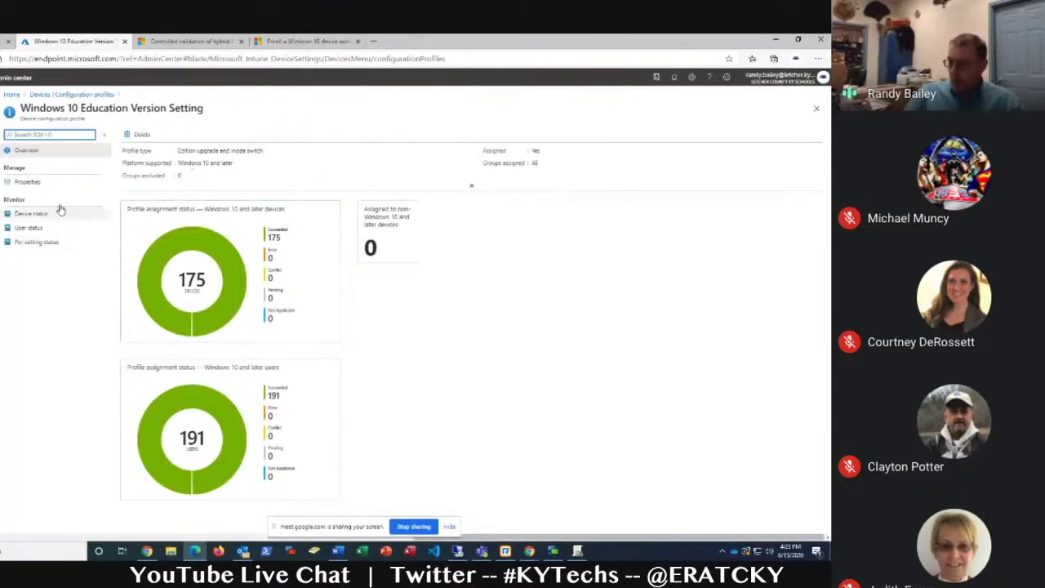
{"action": "left_click", "coordinate": [30, 182]}
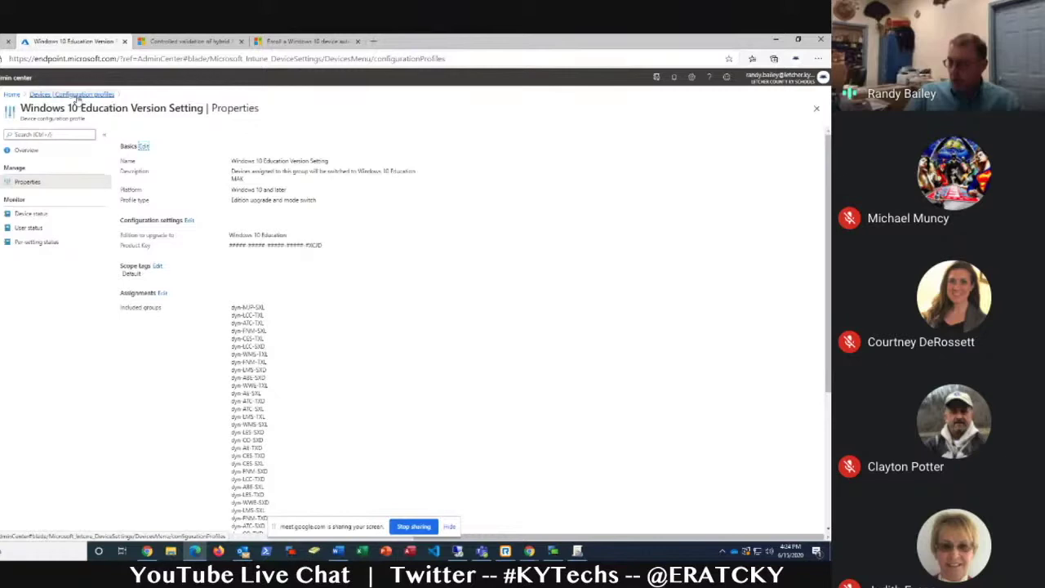
{"action": "left_click", "coordinate": [77, 97]}
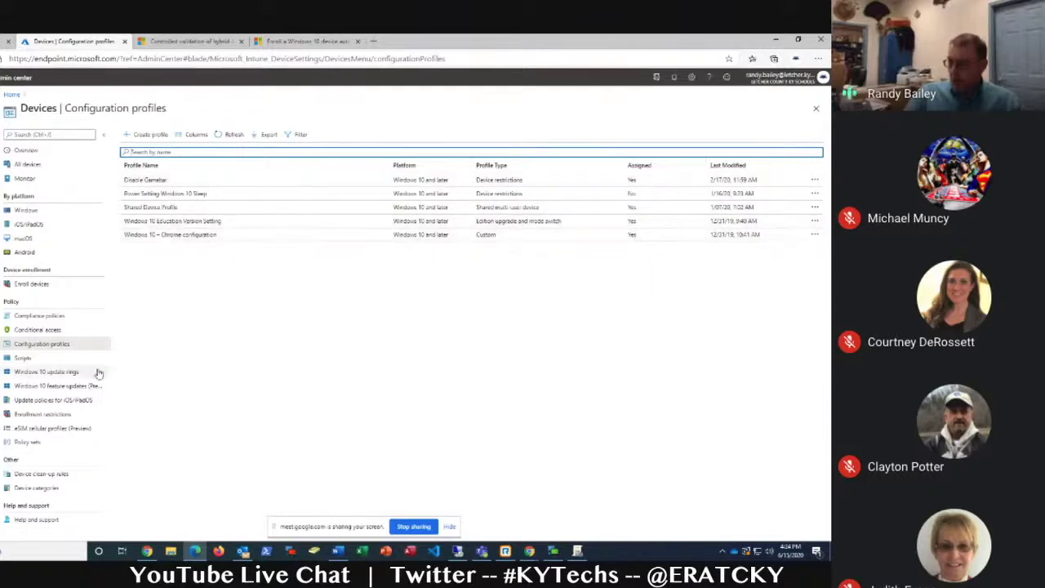
- Go to All devices and open Enroll devices to reach Windows enrollment
{"action": "left_click", "coordinate": [13, 167]}
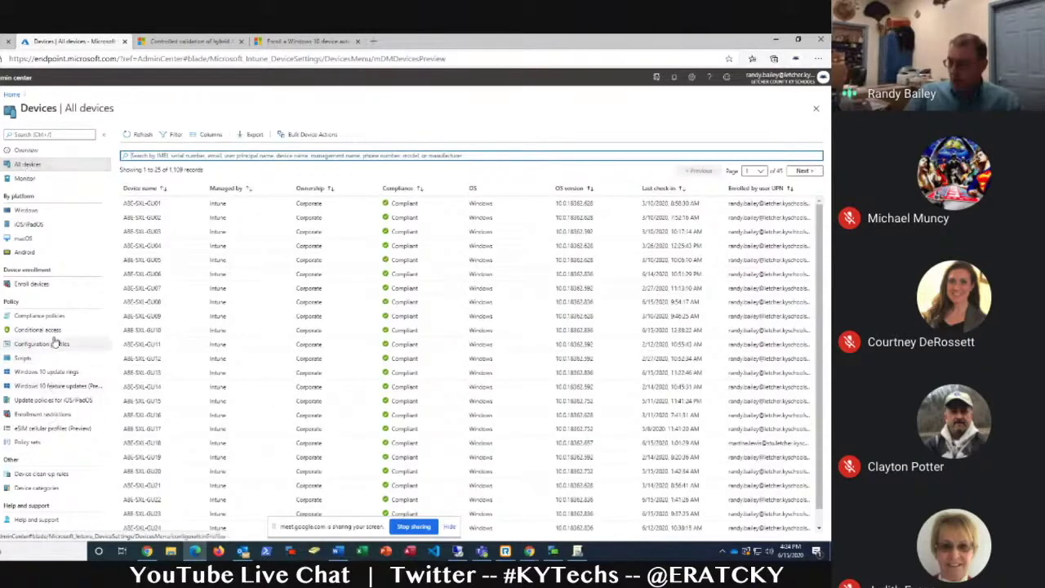
{"action": "left_click", "coordinate": [33, 284]}
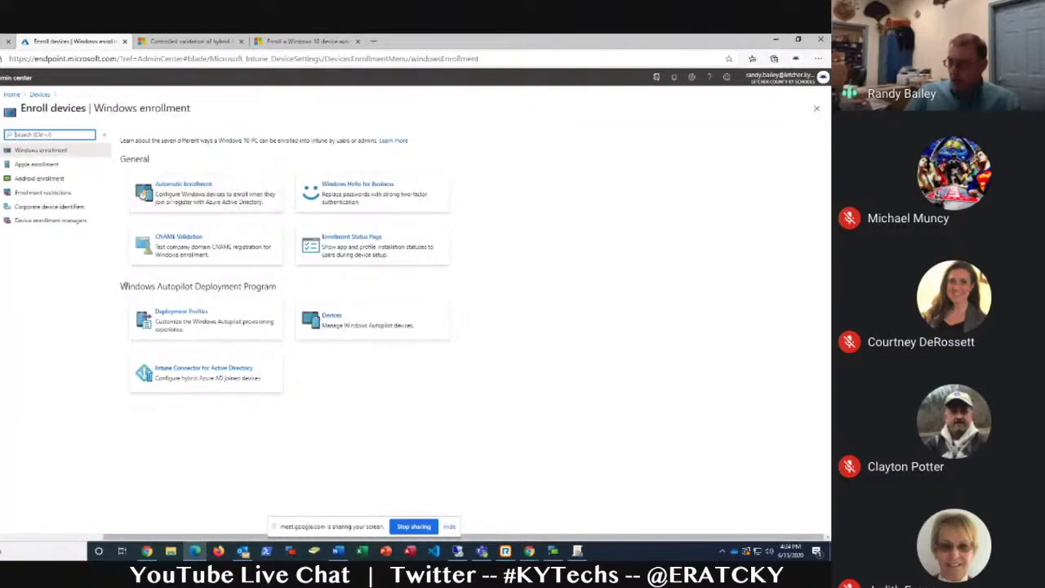
{"action": "left_click_drag", "start_coordinate": [120, 286], "coordinate": [286, 295]}
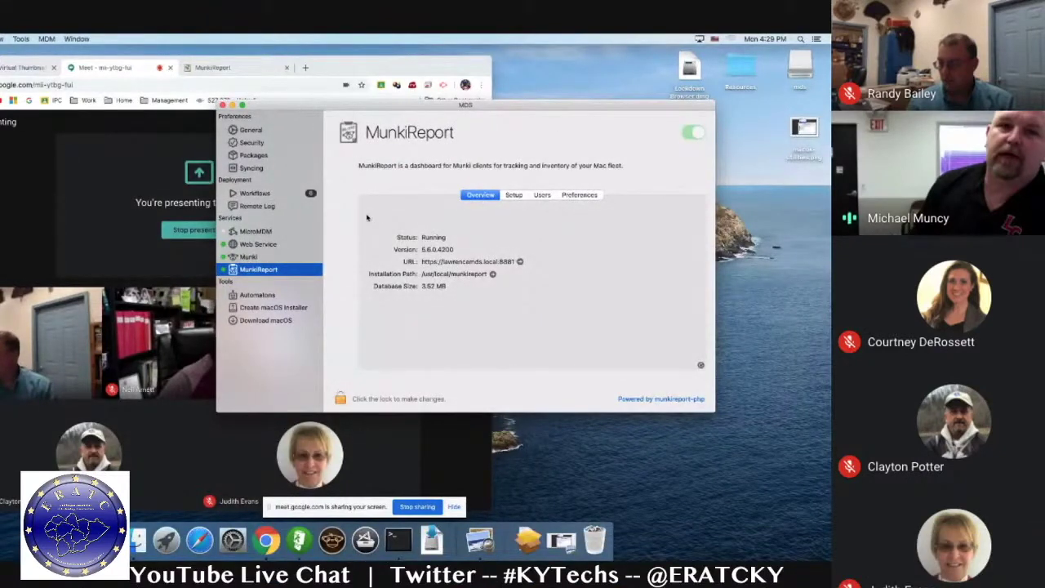
- View Security settings, cancel the self-signed certificate creation, and move to Web Service settings
{"action": "left_click", "coordinate": [251, 143]}
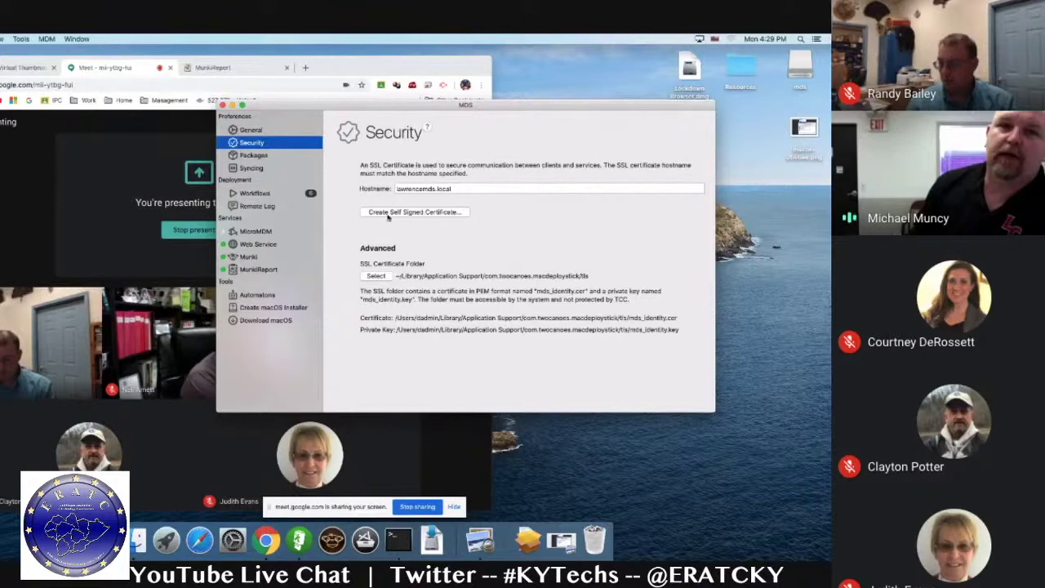
{"action": "left_click", "coordinate": [387, 214]}
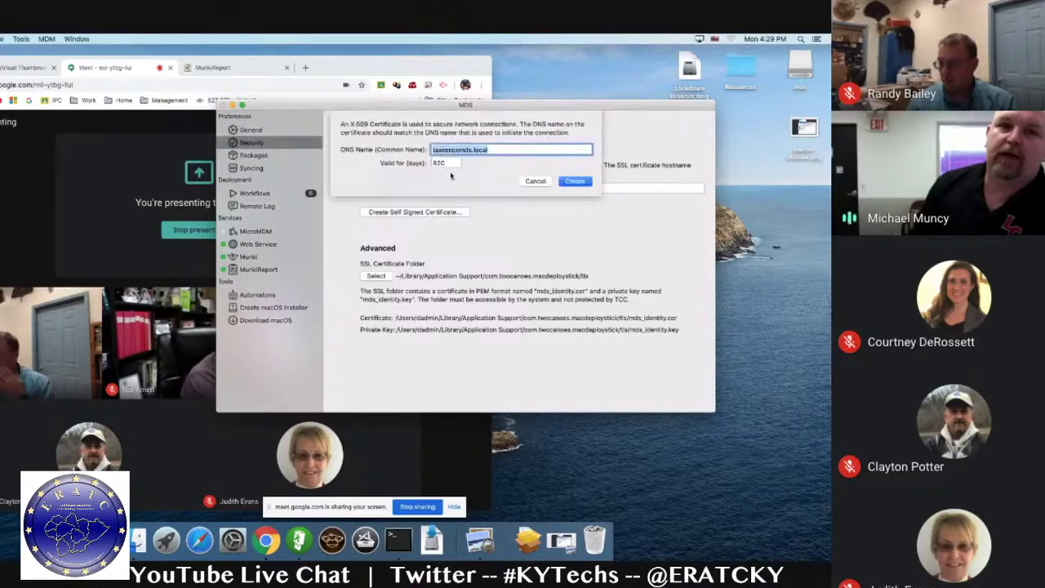
{"action": "left_click", "coordinate": [536, 181]}
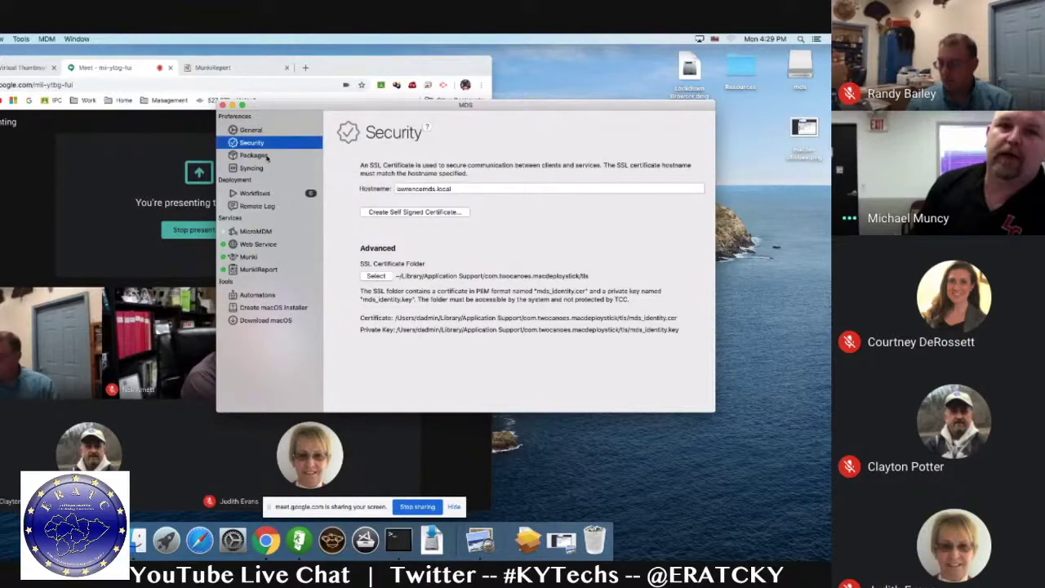
{"action": "left_click", "coordinate": [258, 245]}
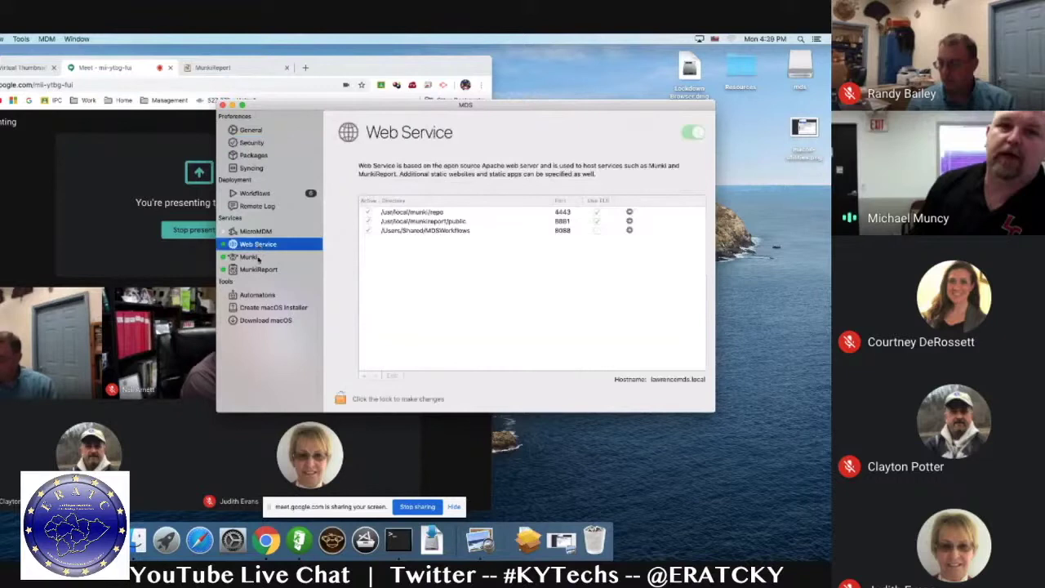
- Check the Munki server overview and launch Managed Software Center listing Microsoft_Office and other items
{"action": "left_click", "coordinate": [251, 257]}
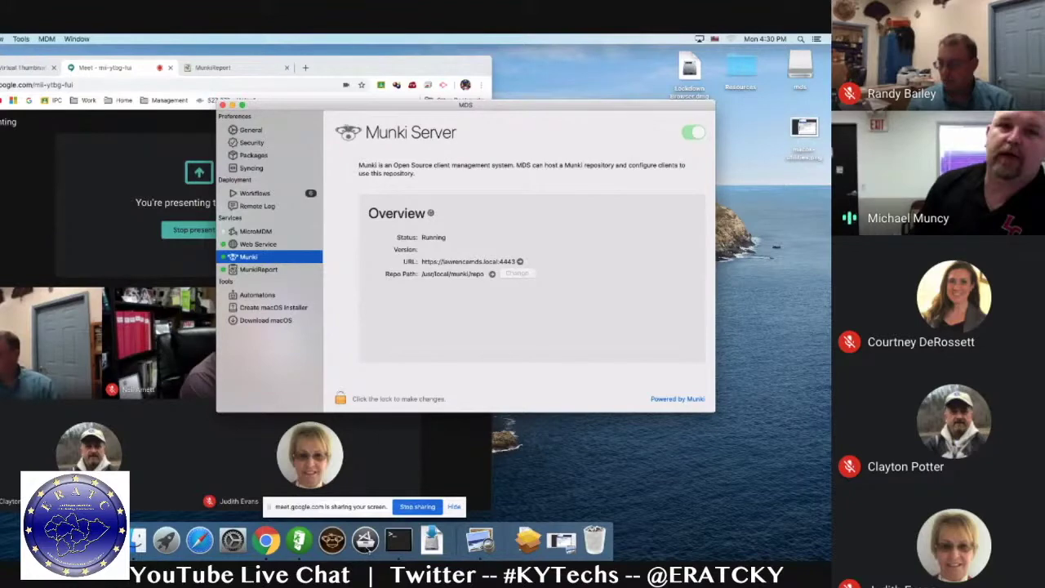
{"action": "left_click", "coordinate": [366, 549]}
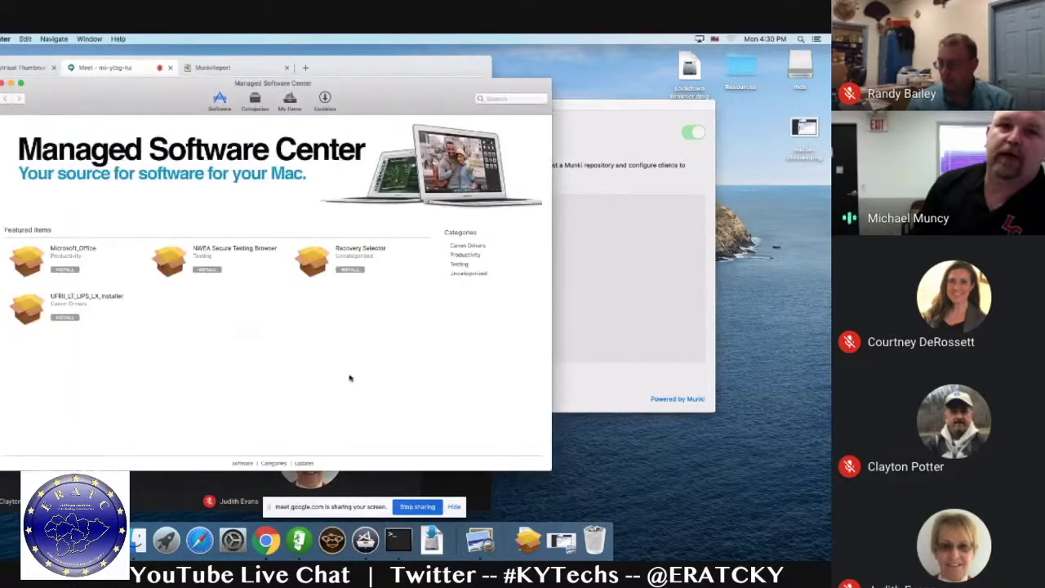
{"action": "left_click_drag", "start_coordinate": [385, 95], "coordinate": [544, 115]}
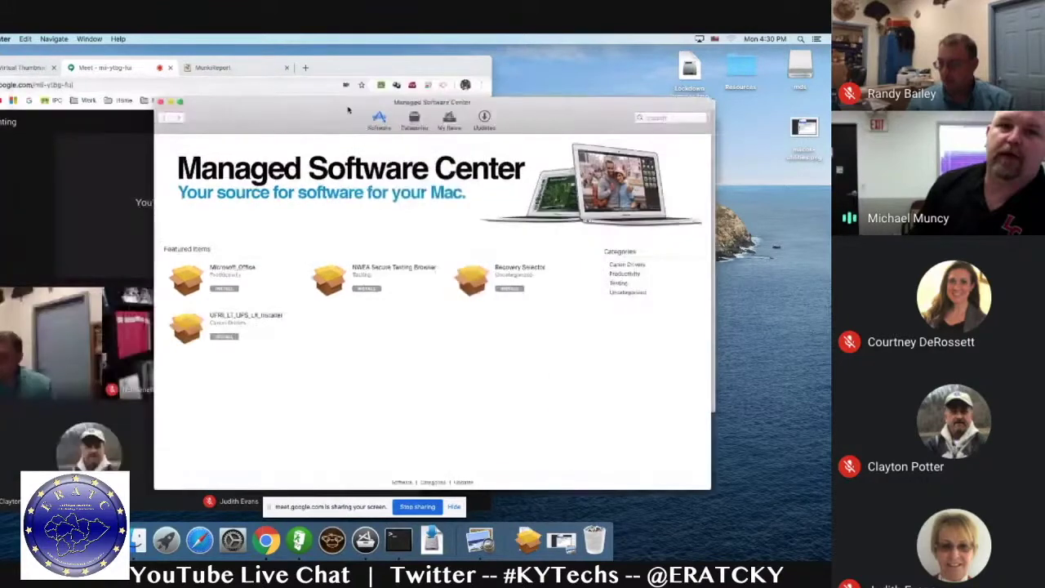
{"action": "left_click_drag", "start_coordinate": [347, 109], "coordinate": [448, 137]}
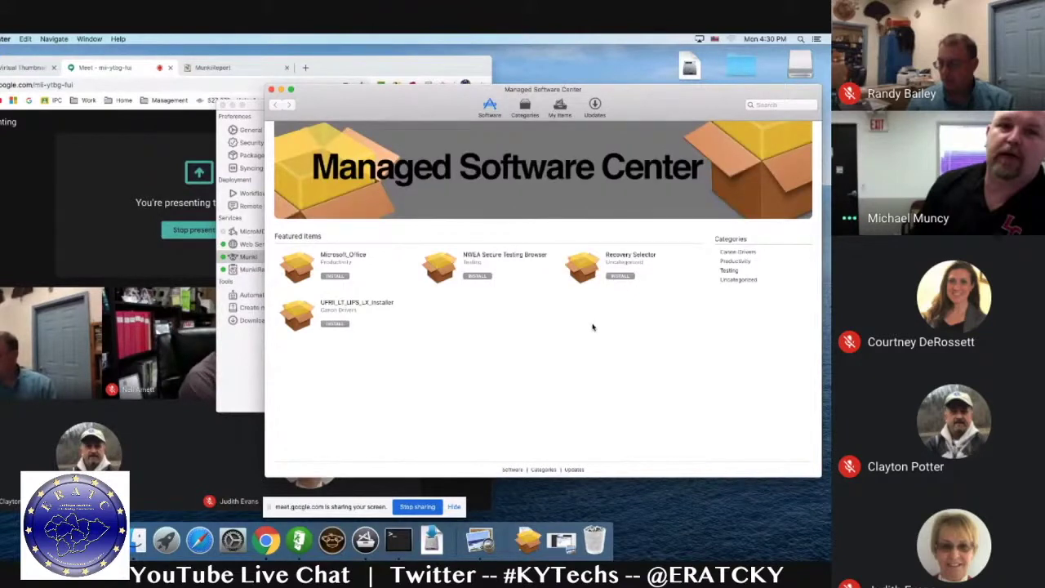
{"action": "left_click_drag", "start_coordinate": [663, 108], "coordinate": [642, 122]}
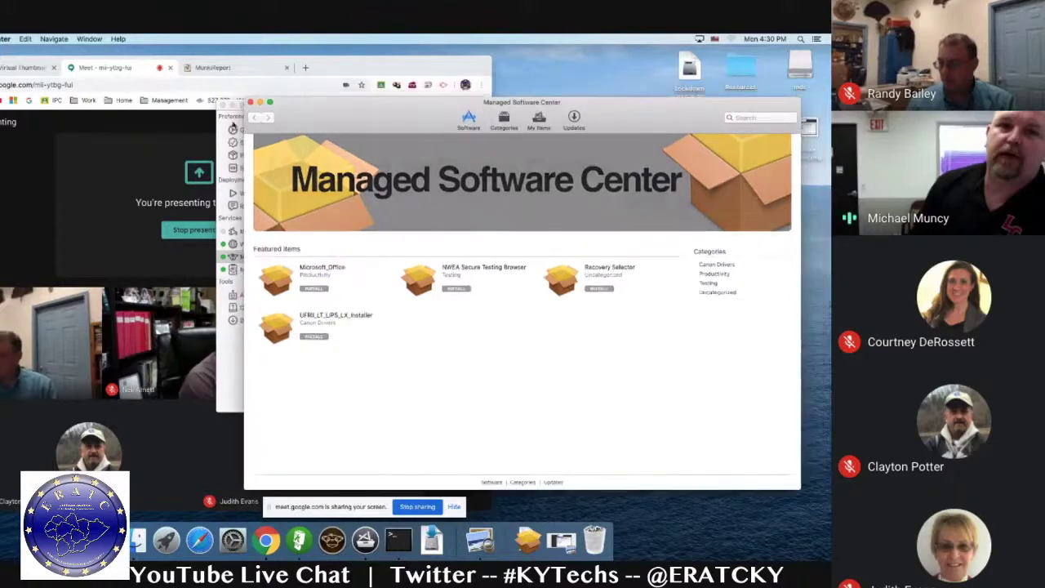
- Launch MunkiAdmin from MDS and inspect the Microsoft_Office package properties without saving
{"action": "left_click", "coordinate": [219, 391]}
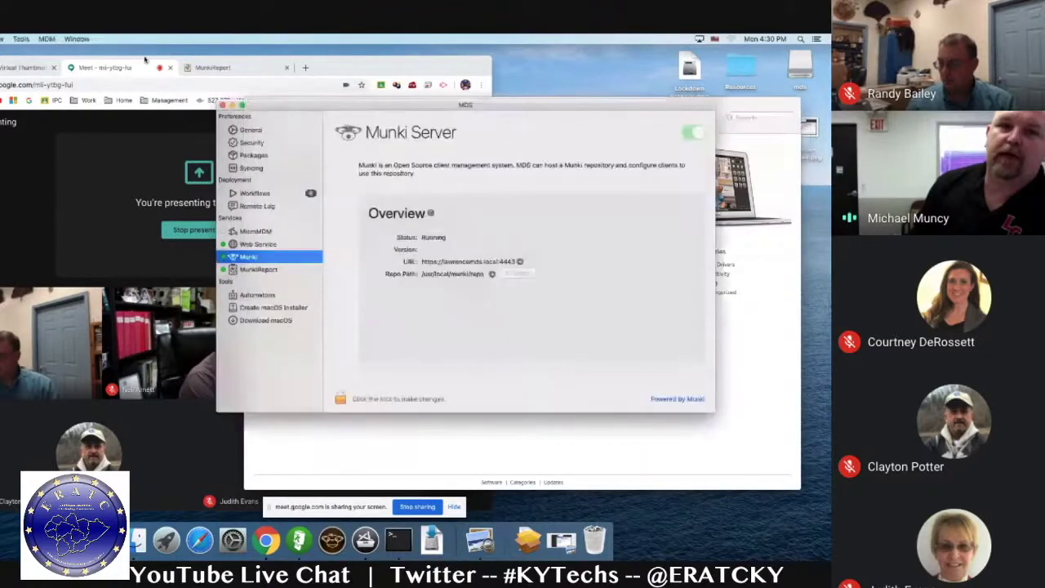
{"action": "left_click", "coordinate": [23, 38]}
{"action": "left_click", "coordinate": [25, 52]}
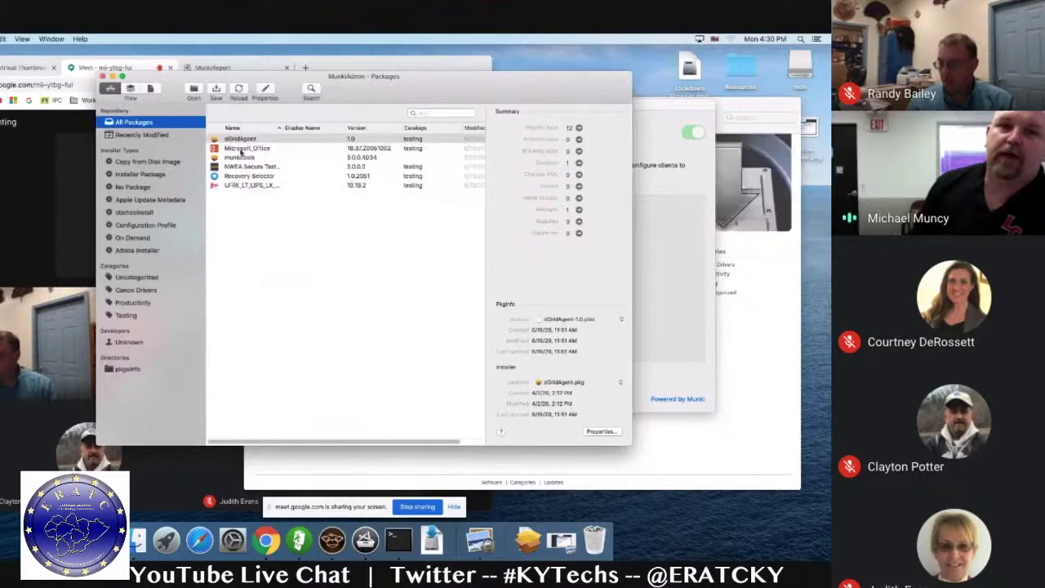
{"action": "left_click", "coordinate": [243, 149]}
{"action": "left_click", "coordinate": [264, 90]}
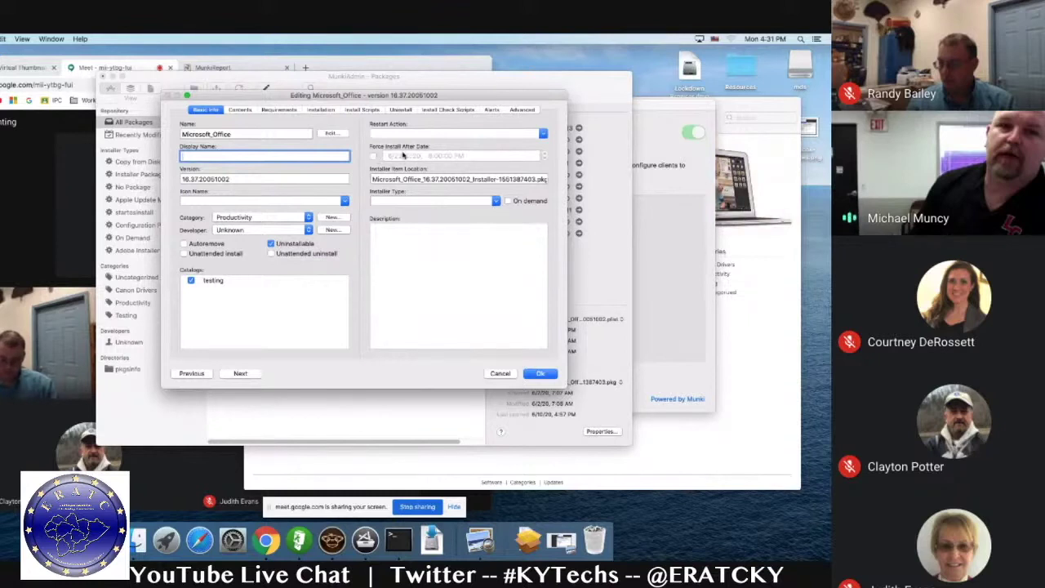
{"action": "left_click", "coordinate": [504, 375]}
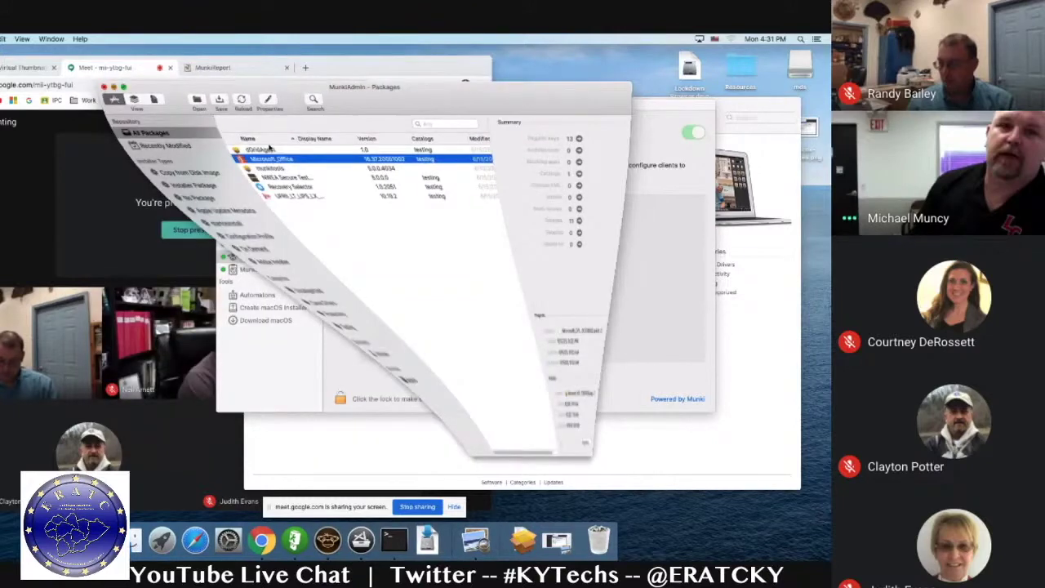
- Select MunkiReport in MDS and open its web dashboard in Chrome
{"action": "left_click_drag", "start_coordinate": [545, 106], "coordinate": [510, 79]}
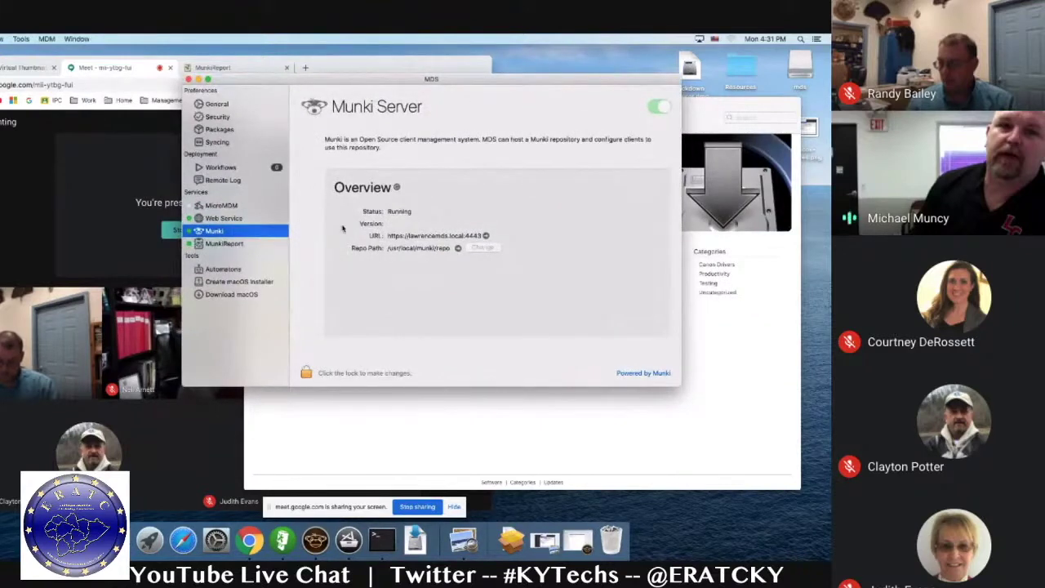
{"action": "left_click", "coordinate": [219, 243]}
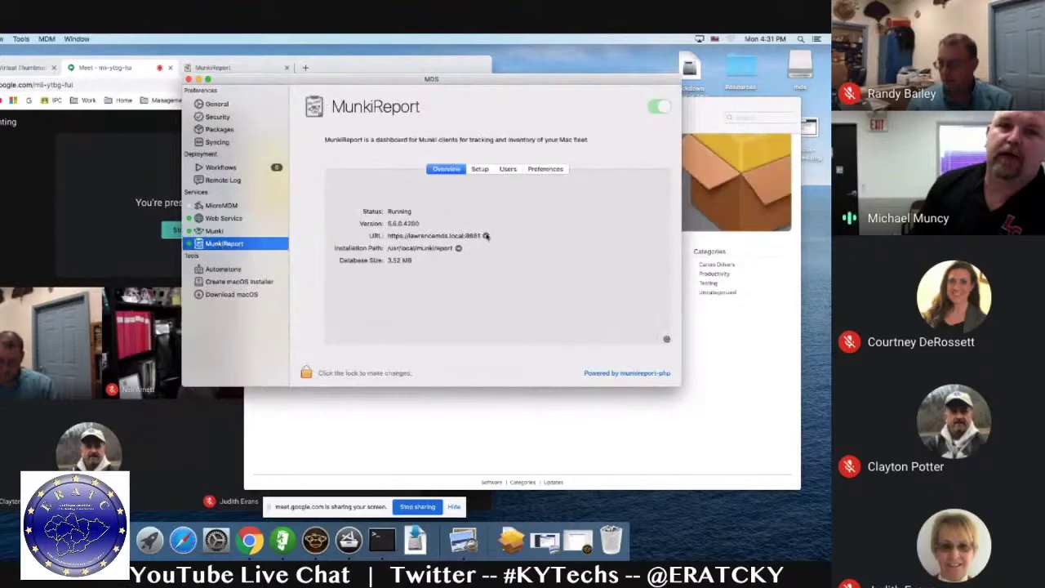
{"action": "left_click", "coordinate": [486, 236]}
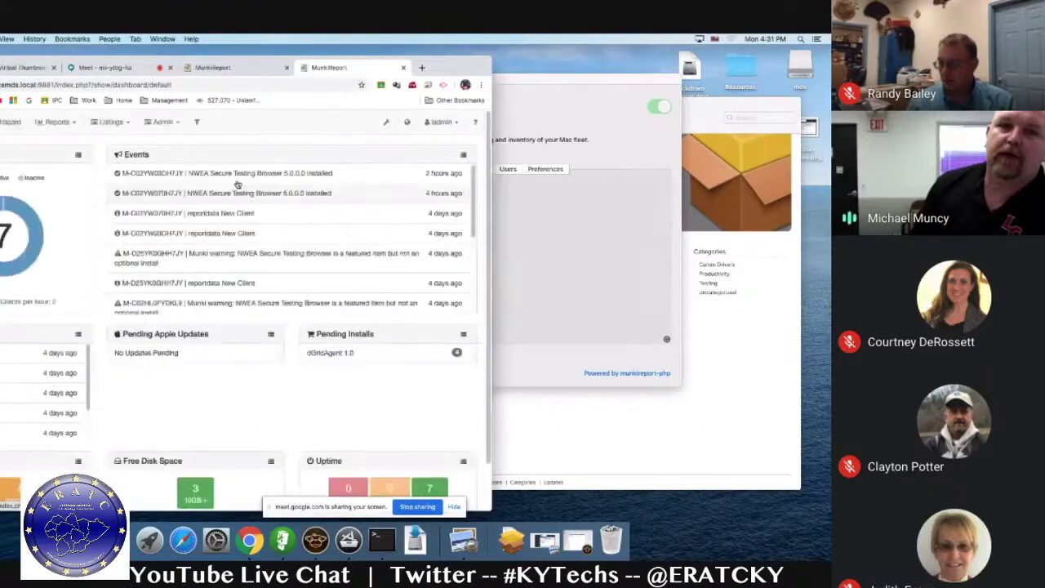
- Inspect one client Mac's inventory, return to the Dashboard, and switch back to MDS
{"action": "left_click", "coordinate": [237, 190]}
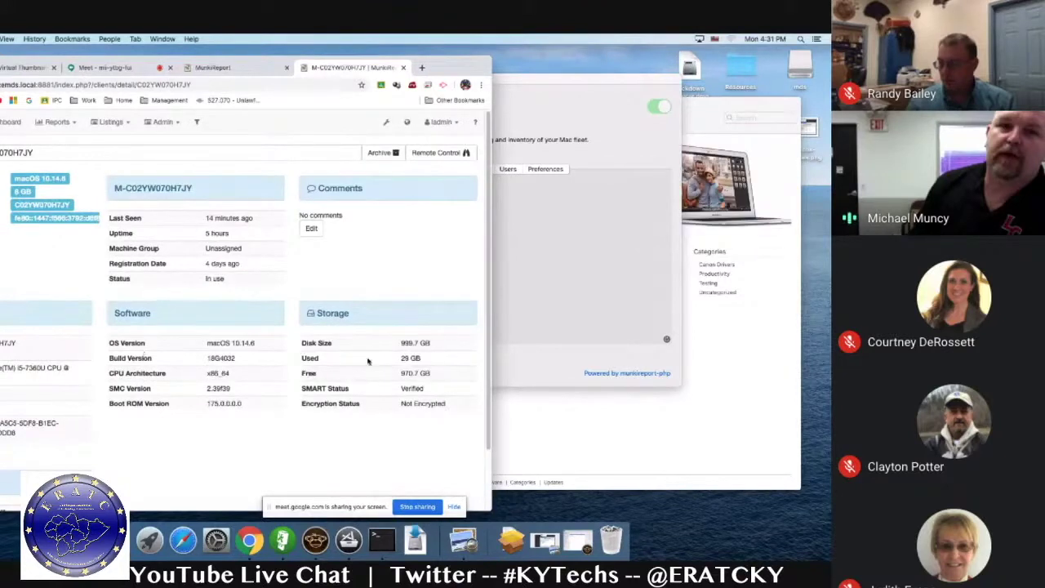
{"action": "left_click", "coordinate": [7, 128]}
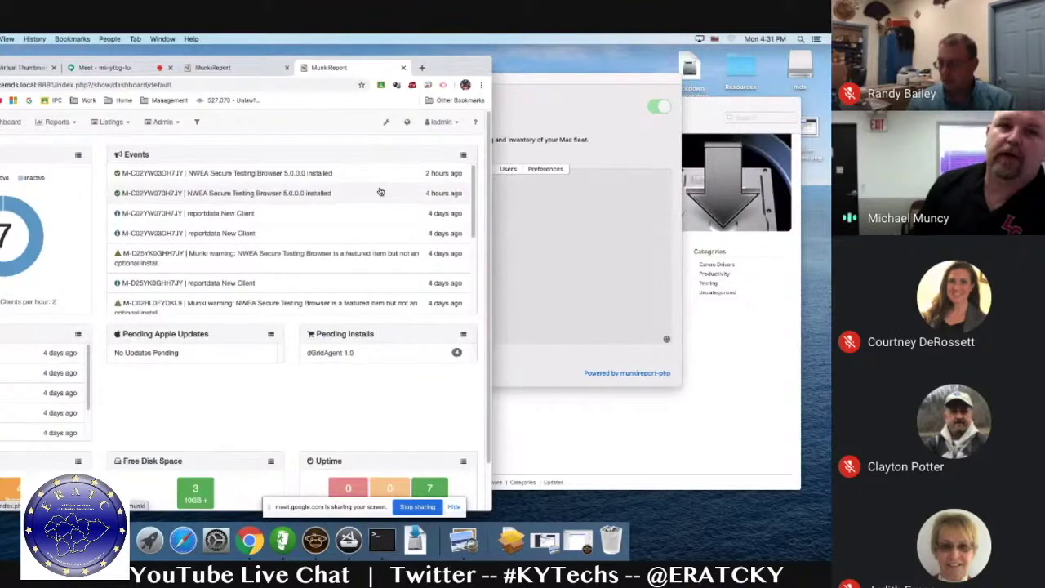
{"action": "key", "text": "super+Tab"}
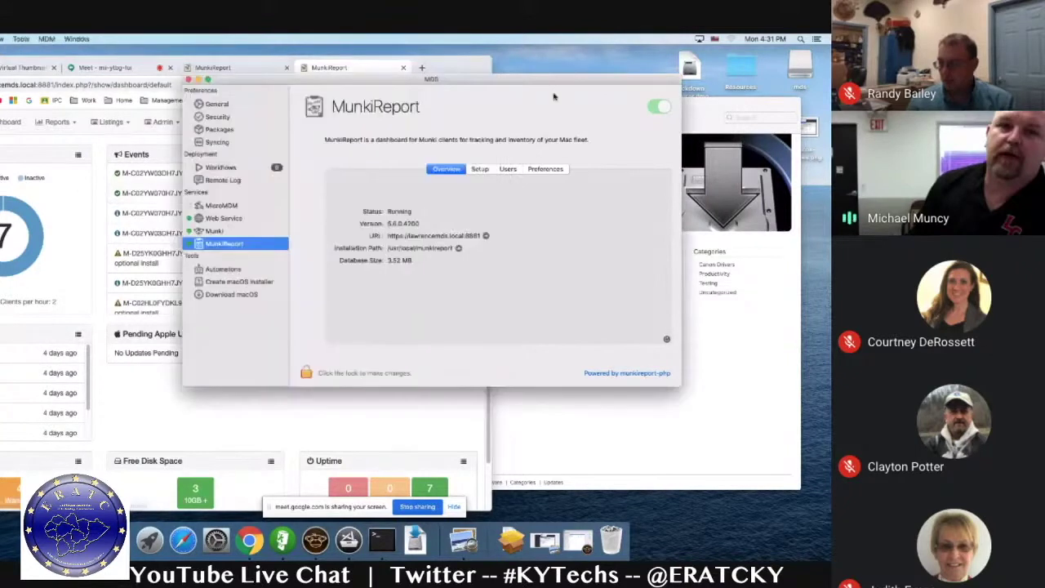
- Show the Workflows list and add a new workflow with the + button
{"action": "left_click", "coordinate": [219, 168]}
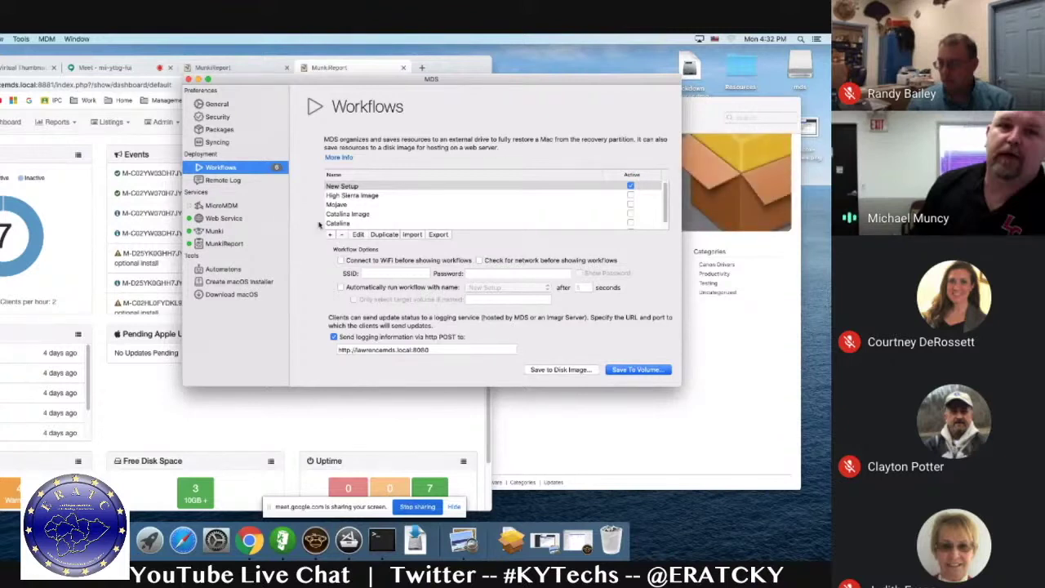
{"action": "left_click", "coordinate": [331, 235]}
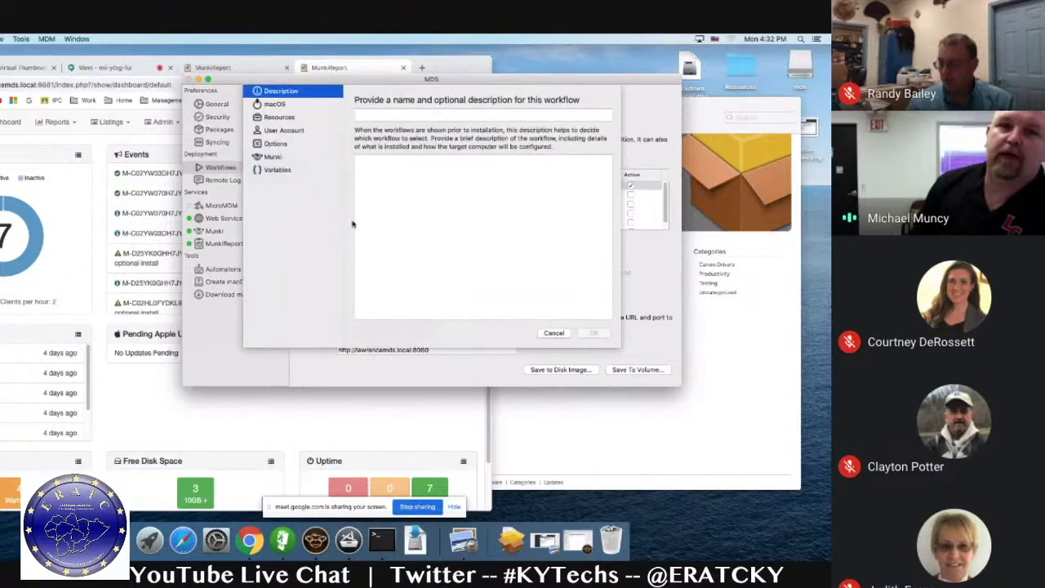
- Name the workflow 'oob' and set its macOS option to Do not install macOS
{"action": "left_click", "coordinate": [391, 116]}
{"action": "type", "text": "oob"}
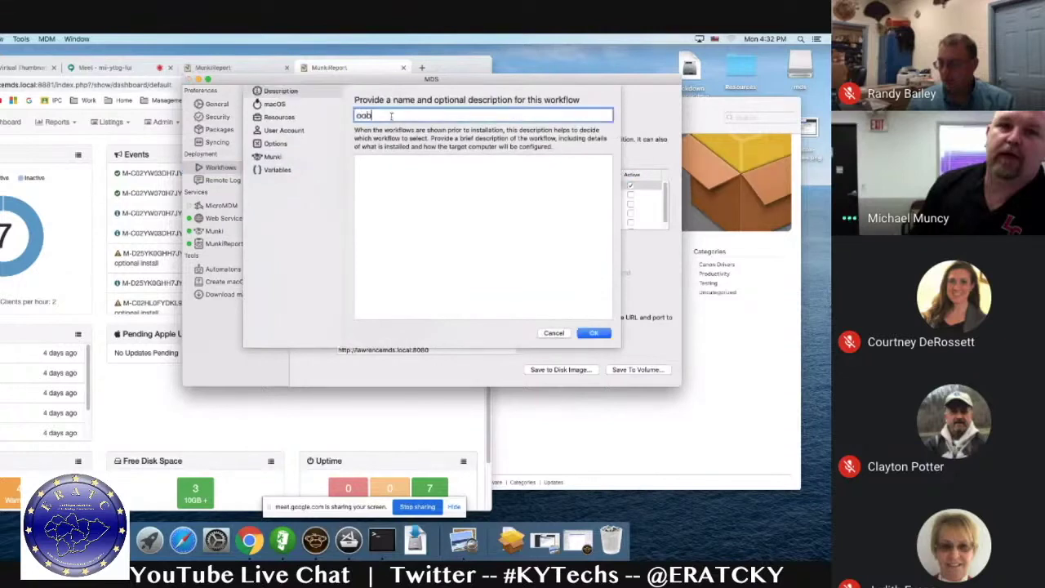
{"action": "left_click", "coordinate": [275, 104]}
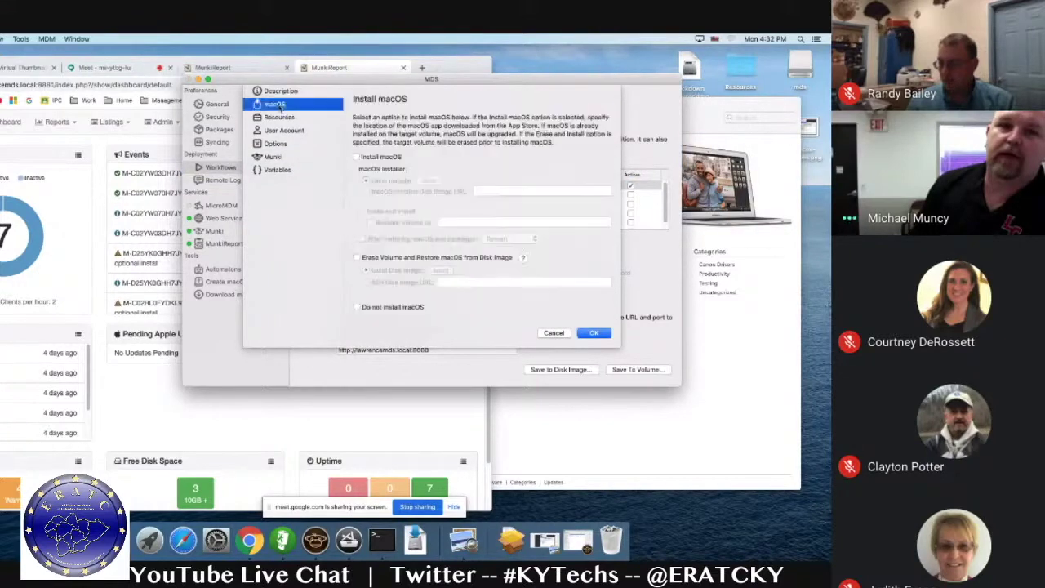
{"action": "left_click", "coordinate": [357, 308]}
- Turn on the Package & Apps Folder option in the workflow's Resources
{"action": "left_click_drag", "start_coordinate": [519, 81], "coordinate": [341, 100]}
{"action": "left_click", "coordinate": [107, 136]}
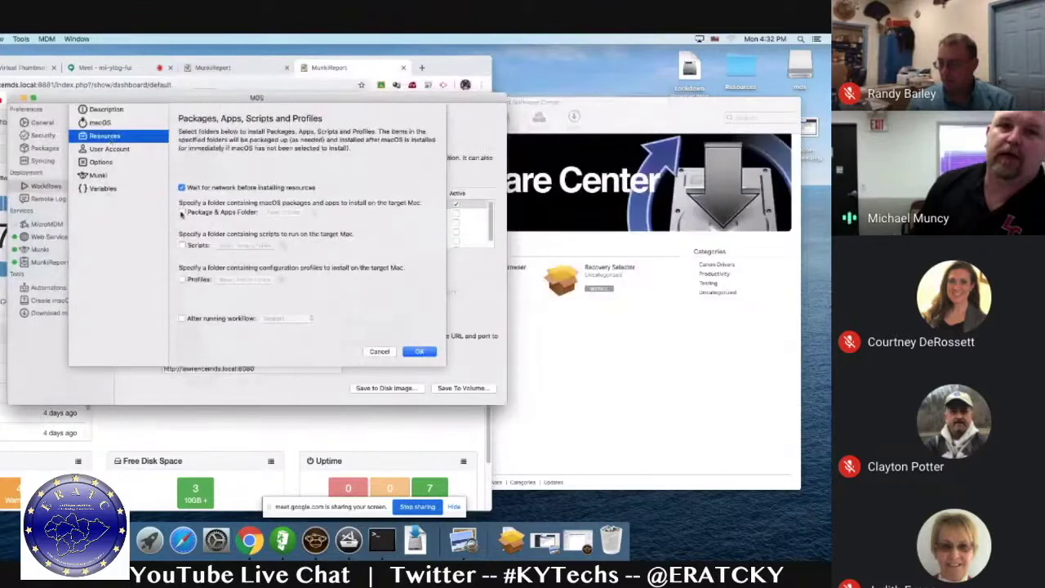
{"action": "left_click", "coordinate": [182, 212]}
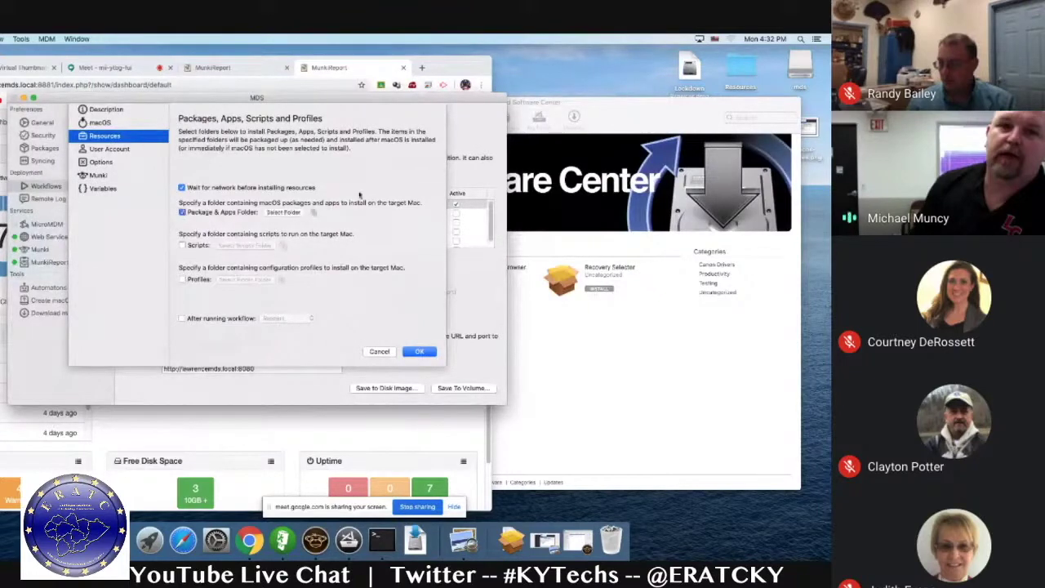
- Hide Managed Software Center and open the desktop Resources folder in Finder
{"action": "left_click_drag", "start_coordinate": [723, 119], "coordinate": [699, 181]}
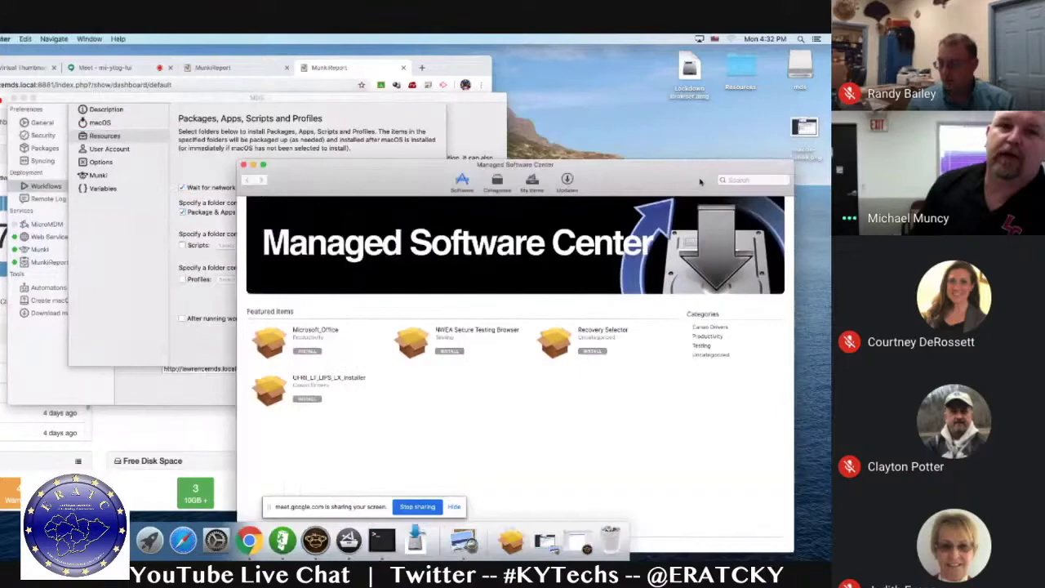
{"action": "key", "text": "super+q"}
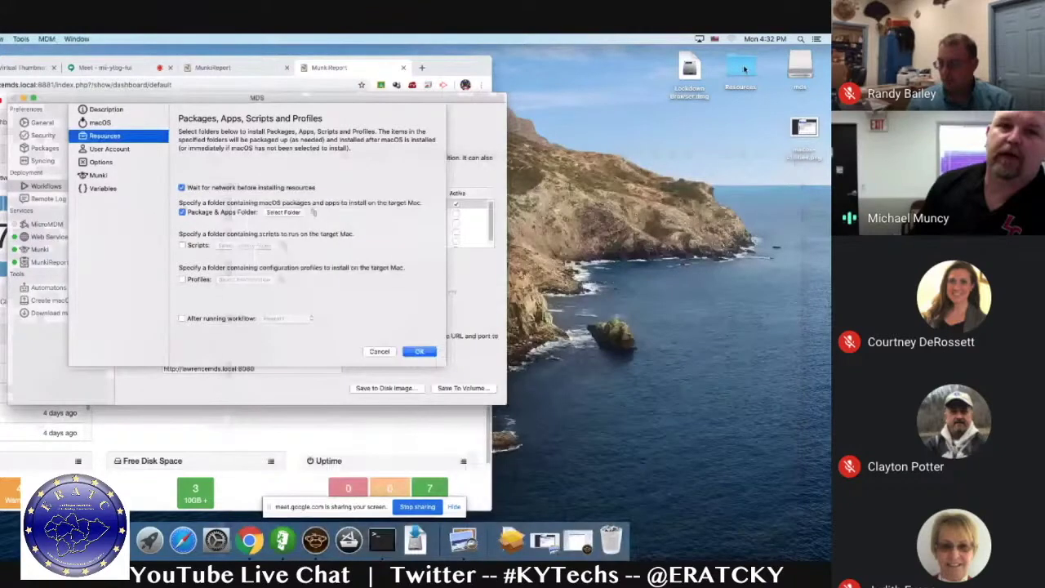
{"action": "left_click", "coordinate": [743, 70]}
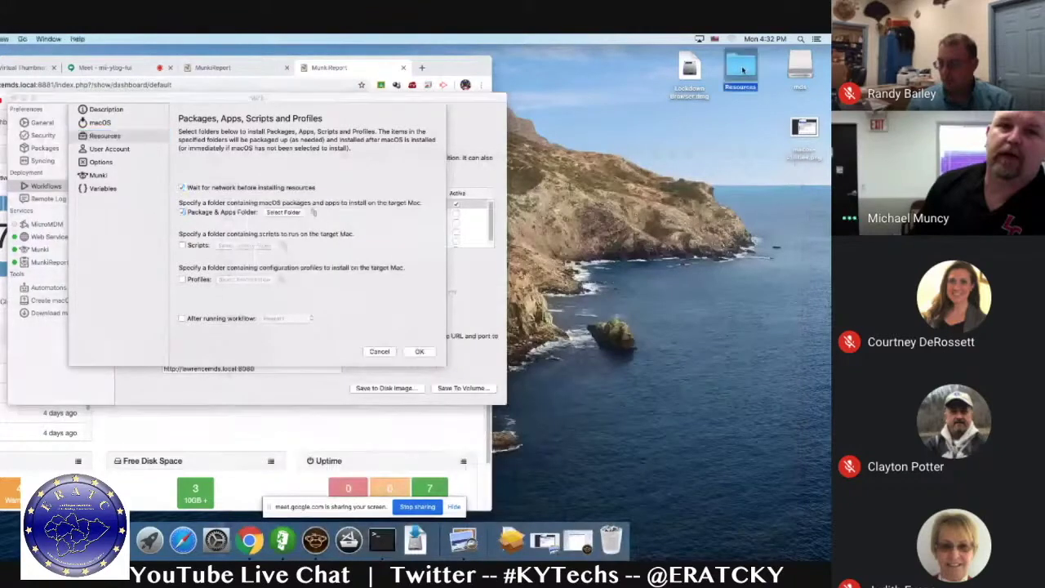
{"action": "double_click", "coordinate": [743, 72]}
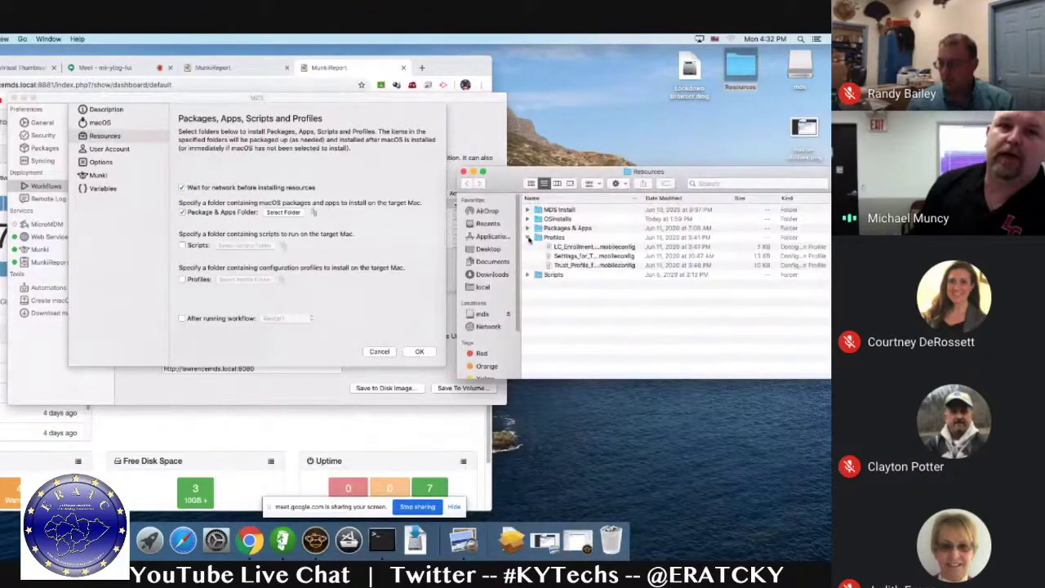
{"action": "left_click", "coordinate": [528, 237]}
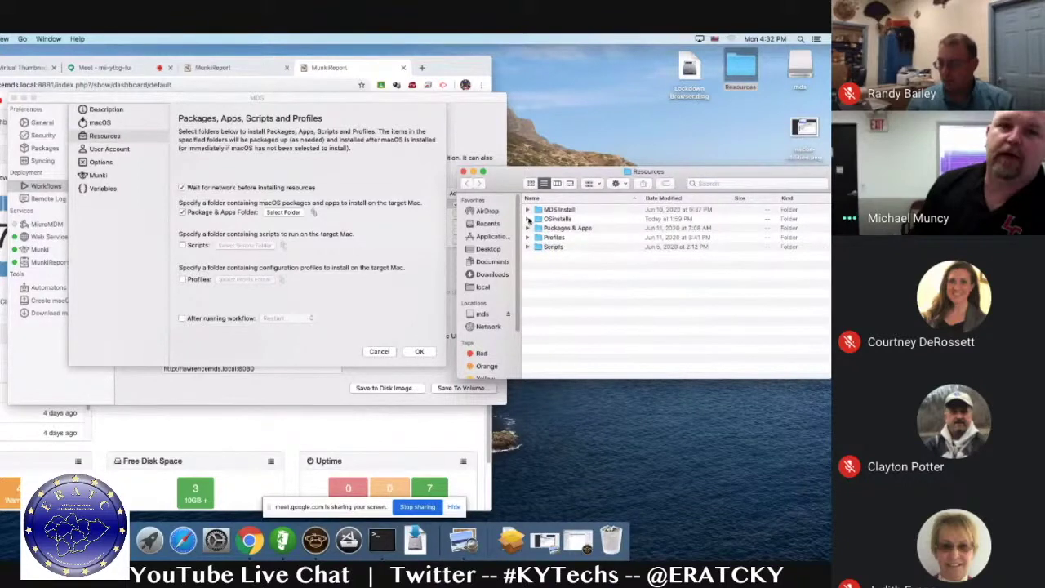
{"action": "left_click", "coordinate": [275, 214]}
- Set the workflow's packages folder to Packages & Apps
{"action": "left_click", "coordinate": [282, 212]}
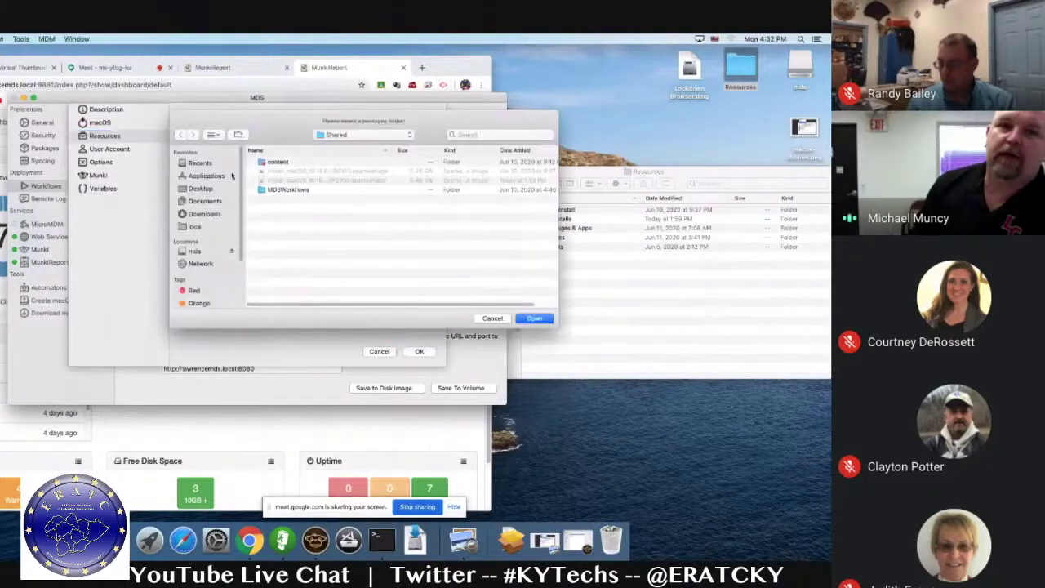
{"action": "left_click", "coordinate": [210, 189]}
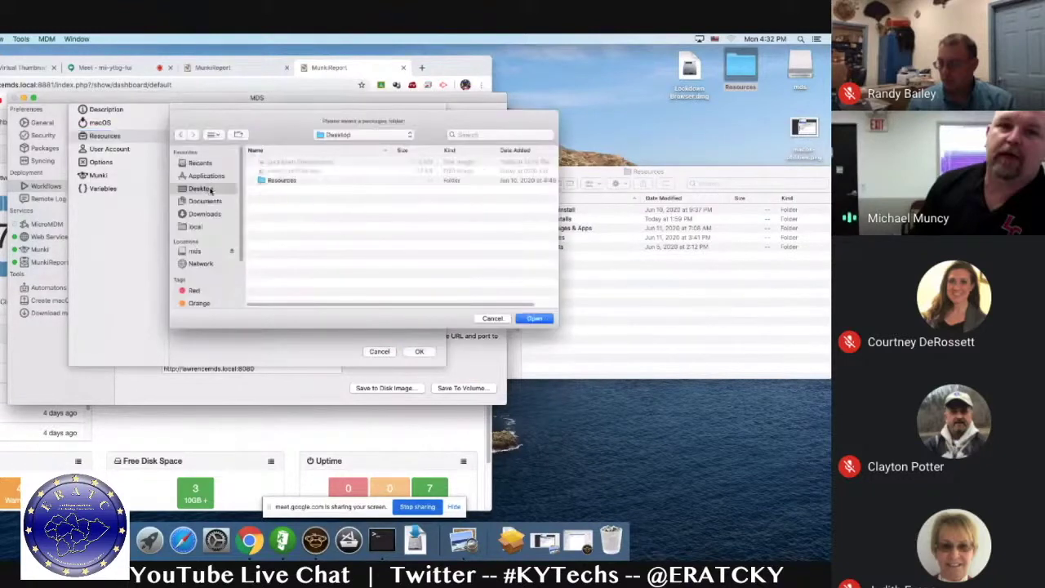
{"action": "left_click", "coordinate": [409, 135]}
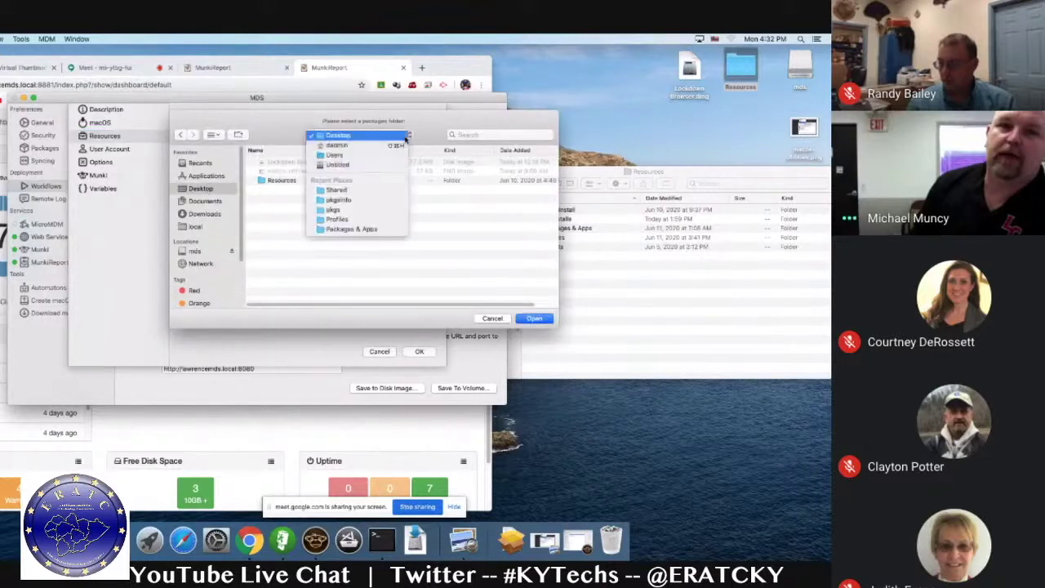
{"action": "left_click", "coordinate": [342, 230]}
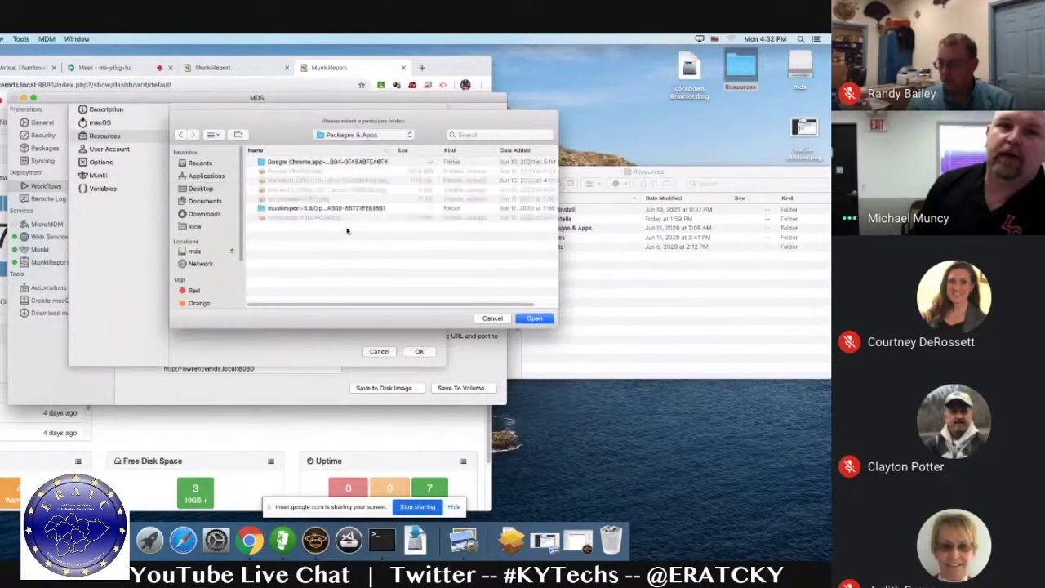
{"action": "left_click", "coordinate": [534, 318]}
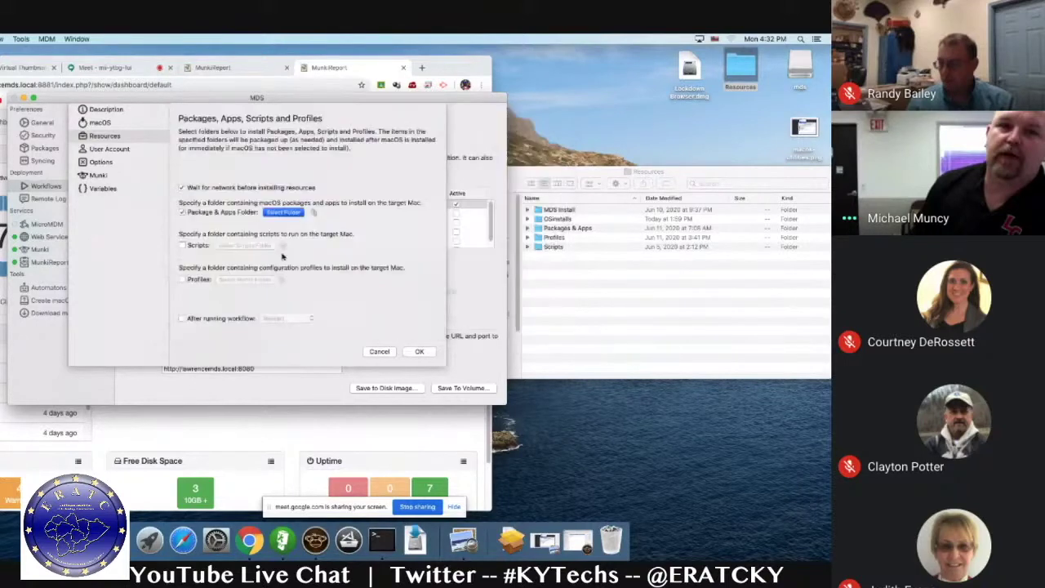
- Exclude Google Chrome, Office 16.37, munkireport-5.6.0 and munkitools-5.0.0.4034 from first-boot installs
{"action": "left_click", "coordinate": [205, 259]}
{"action": "left_click", "coordinate": [205, 277]}
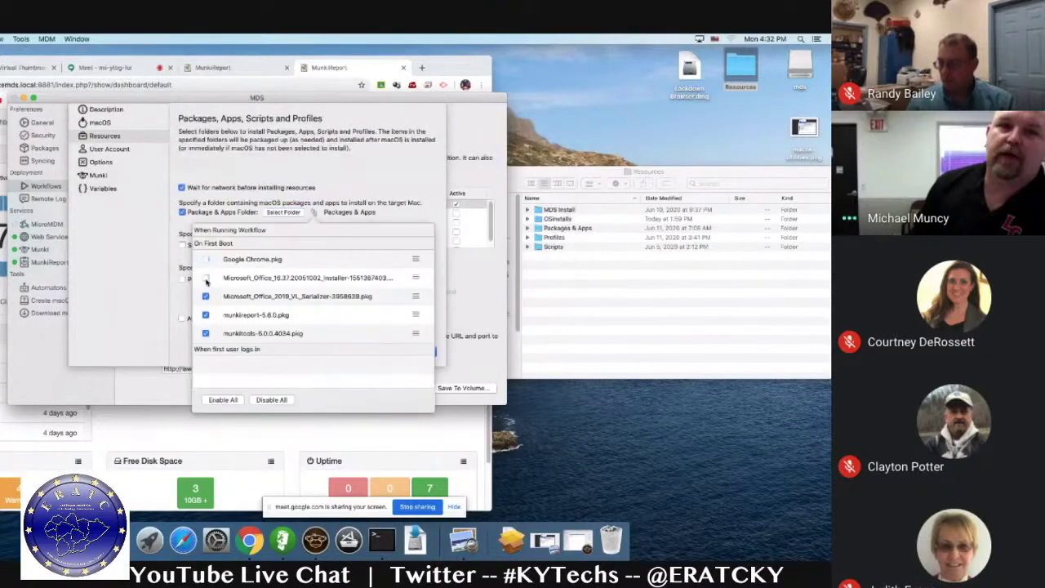
{"action": "left_click", "coordinate": [205, 314]}
{"action": "left_click", "coordinate": [206, 333]}
{"action": "left_click", "coordinate": [126, 319]}
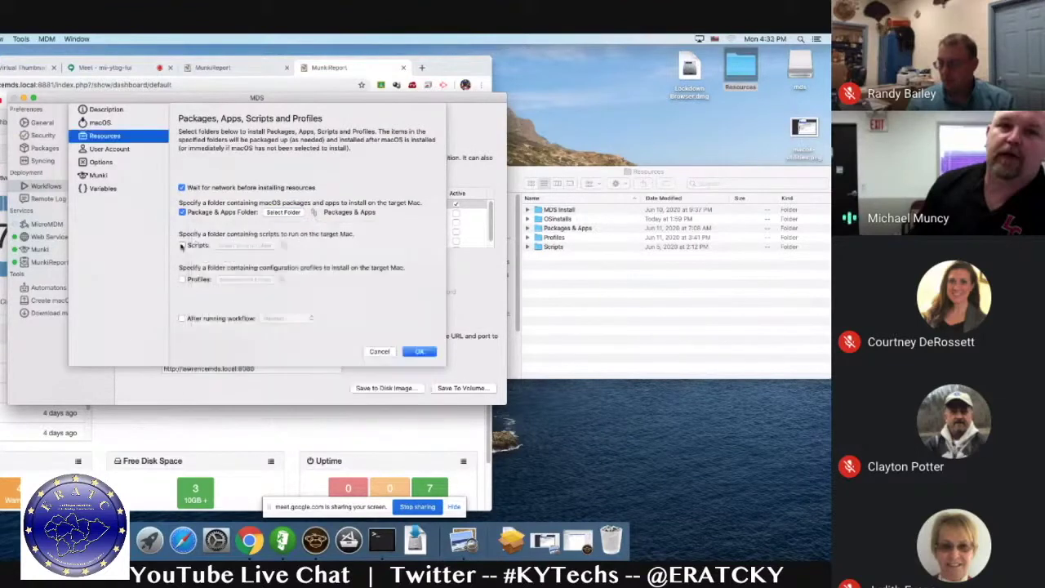
- Point the workflow's scripts folder at Resources > Scripts
{"action": "left_click", "coordinate": [245, 247]}
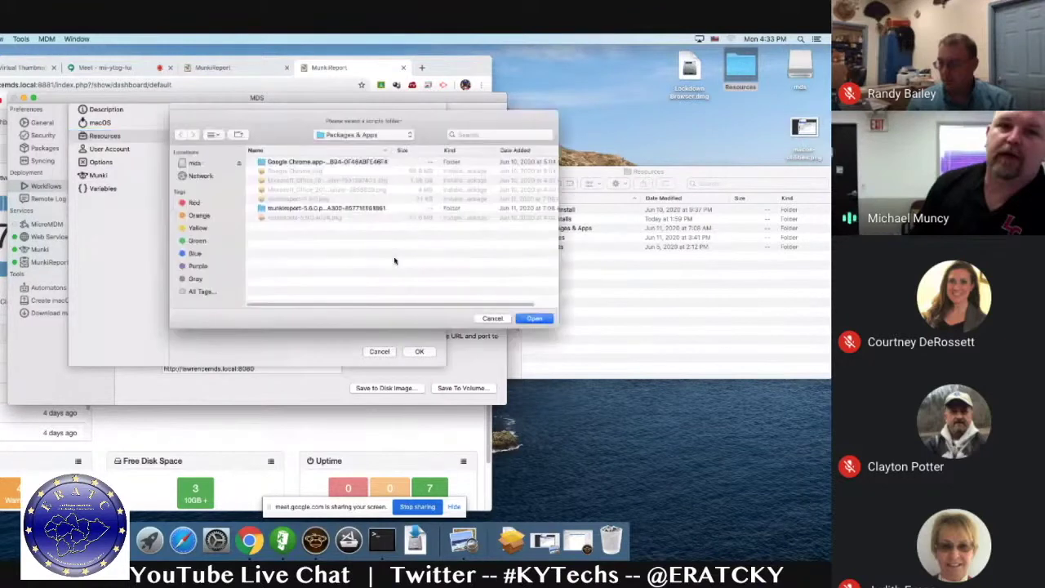
{"action": "left_click", "coordinate": [364, 135]}
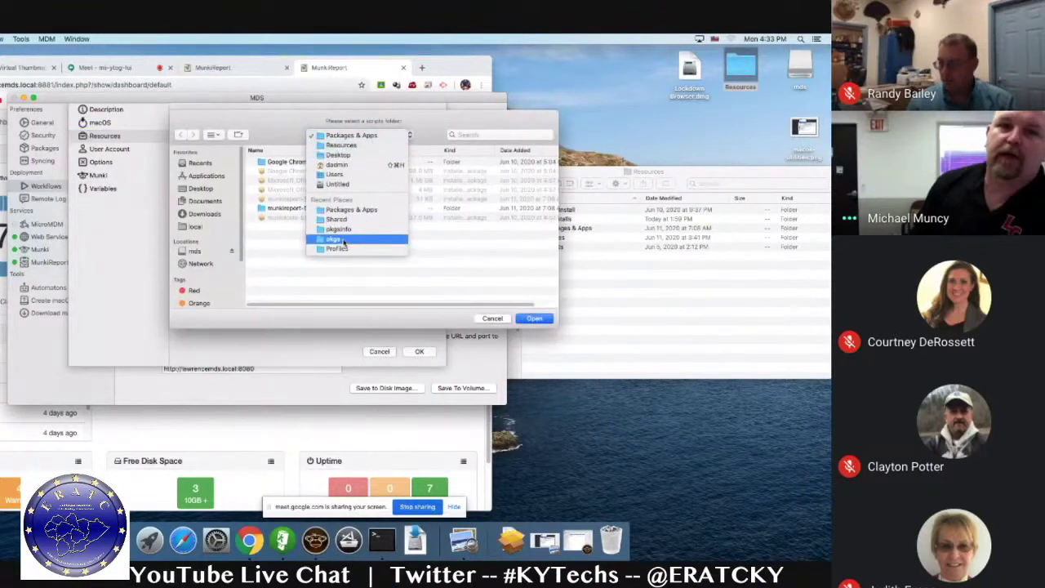
{"action": "left_click", "coordinate": [351, 145]}
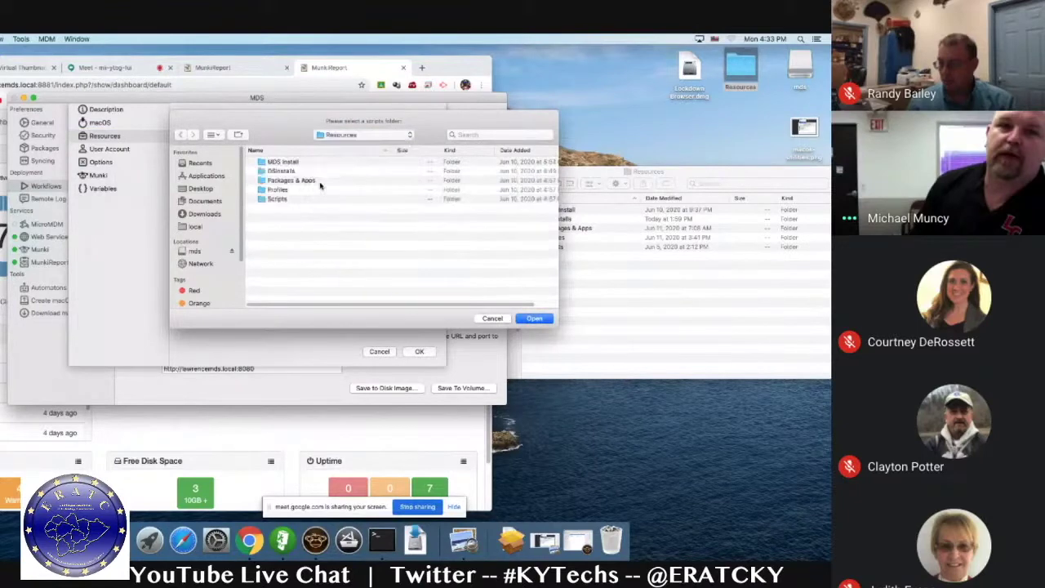
{"action": "double_click", "coordinate": [277, 198]}
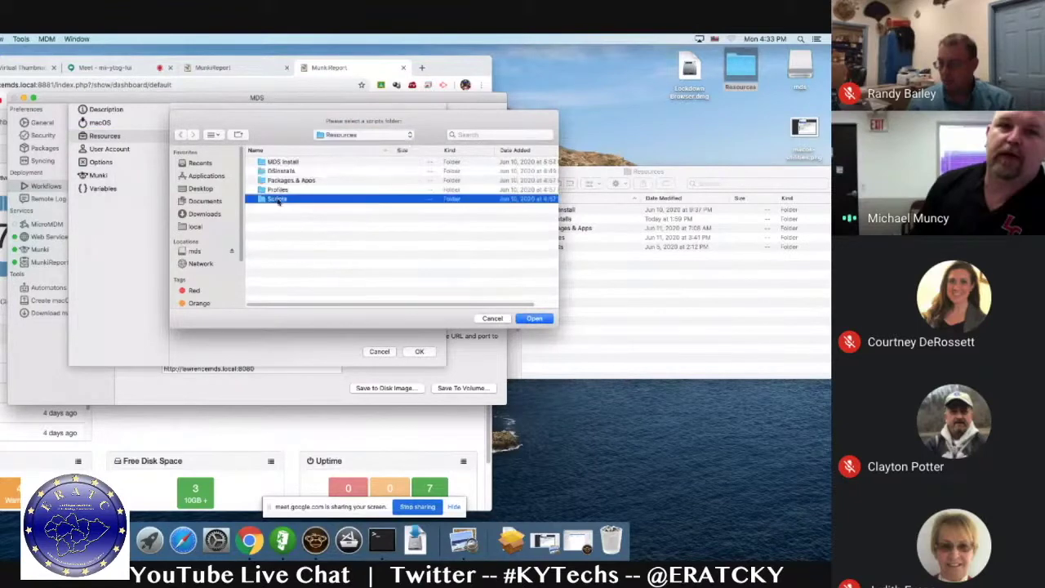
{"action": "left_click", "coordinate": [534, 318]}
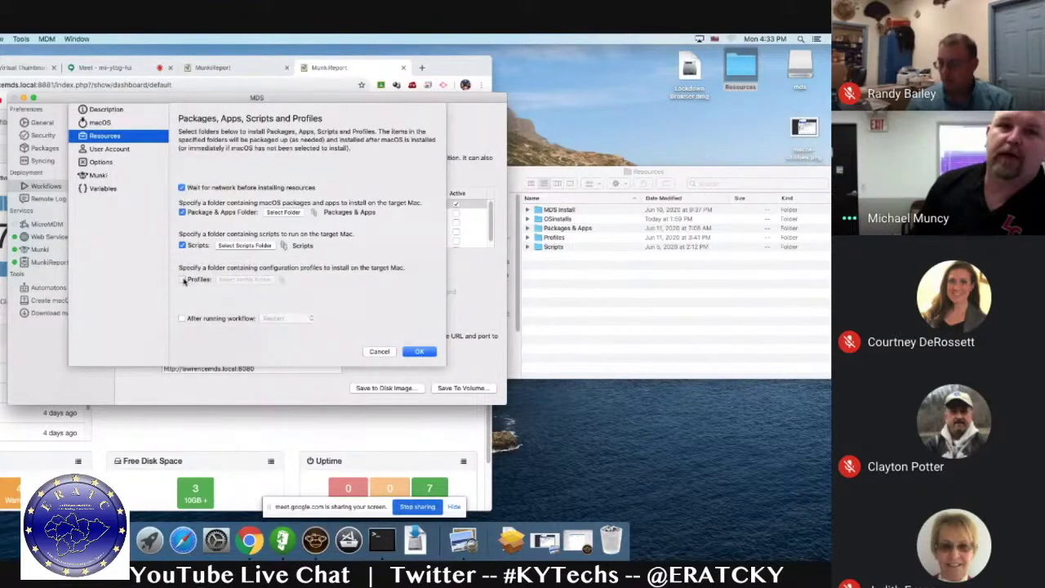
{"action": "left_click", "coordinate": [183, 279]}
- Enable Profiles and set the profiles folder to Resources > Profiles
{"action": "left_click", "coordinate": [245, 279]}
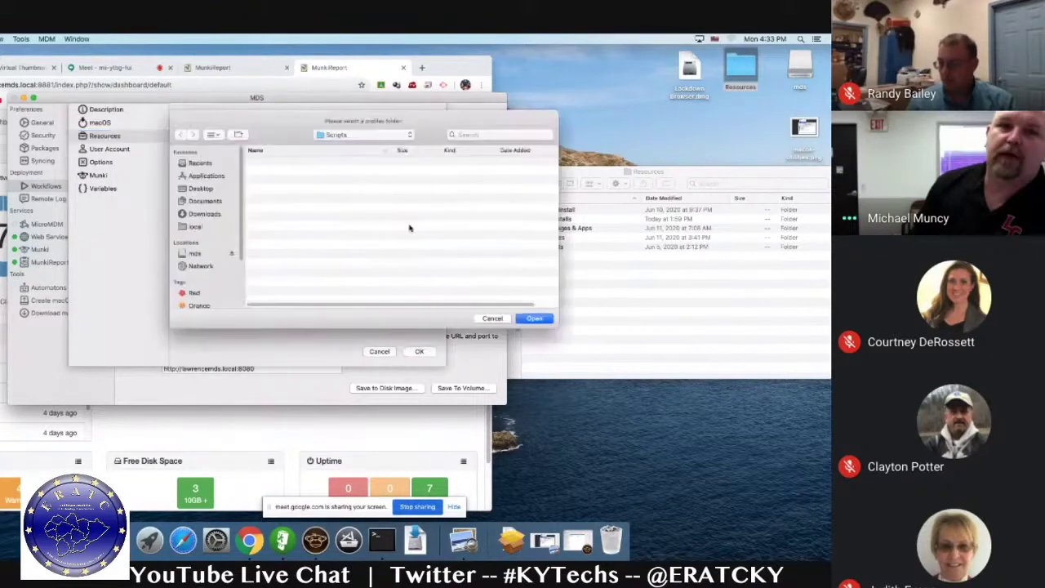
{"action": "left_click", "coordinate": [409, 135]}
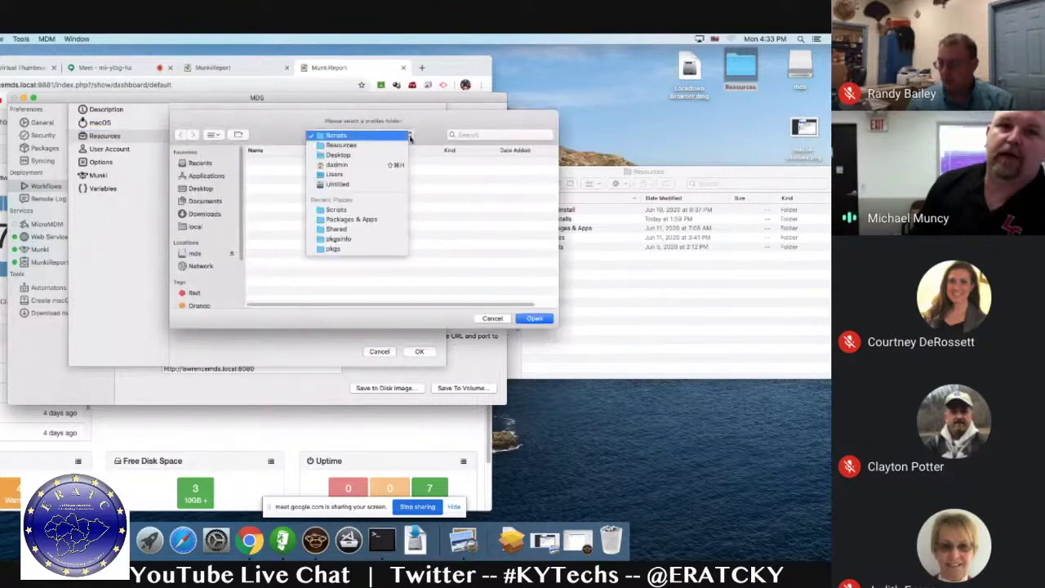
{"action": "left_click", "coordinate": [345, 145]}
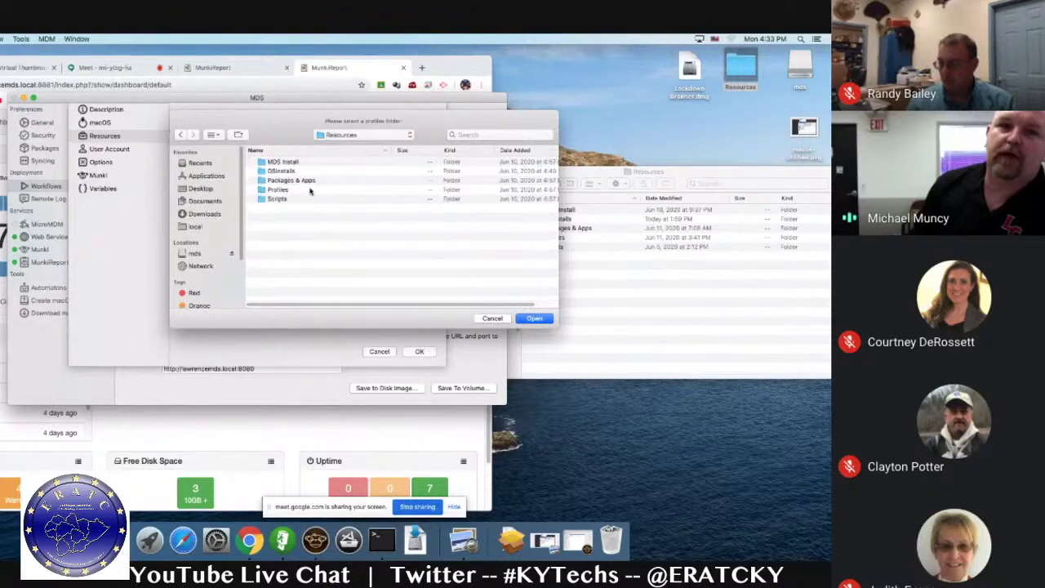
{"action": "double_click", "coordinate": [282, 190]}
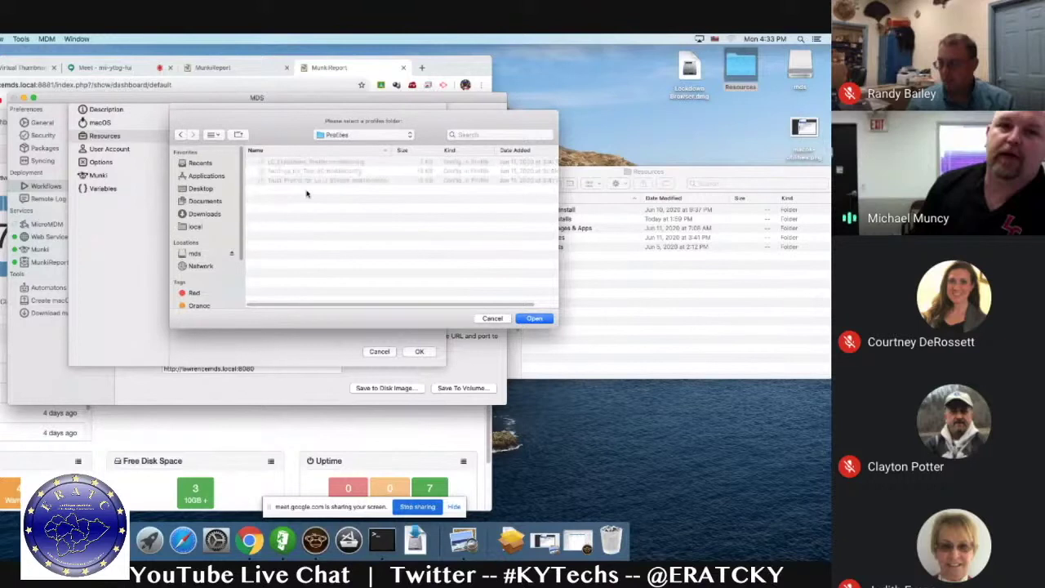
{"action": "left_click", "coordinate": [539, 321]}
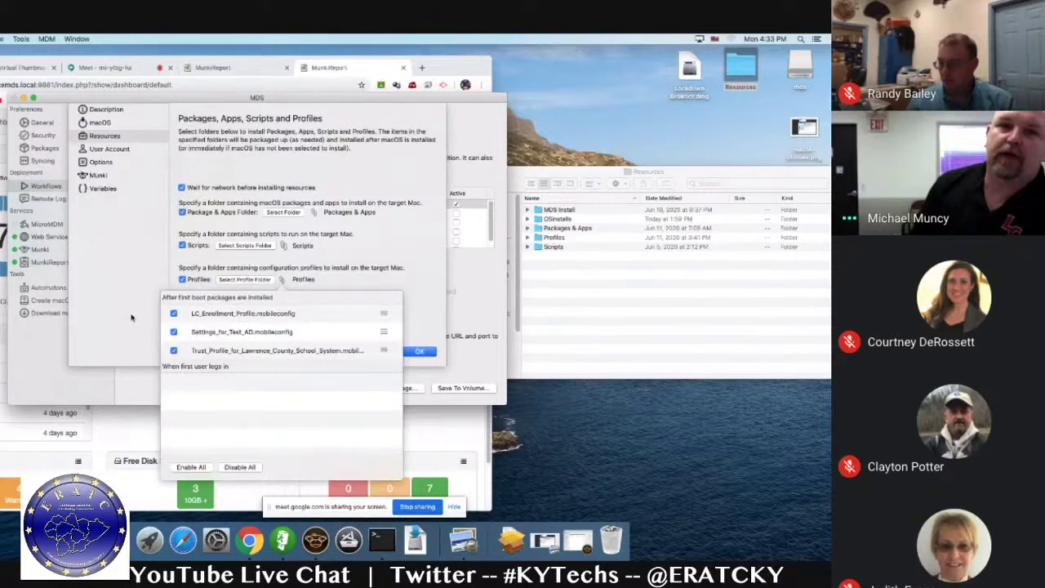
- Move LC_Enrollment_Profile, Settings_for_Test_AD and Trust_Profile to install when the first user logs in
{"action": "left_click", "coordinate": [131, 318]}
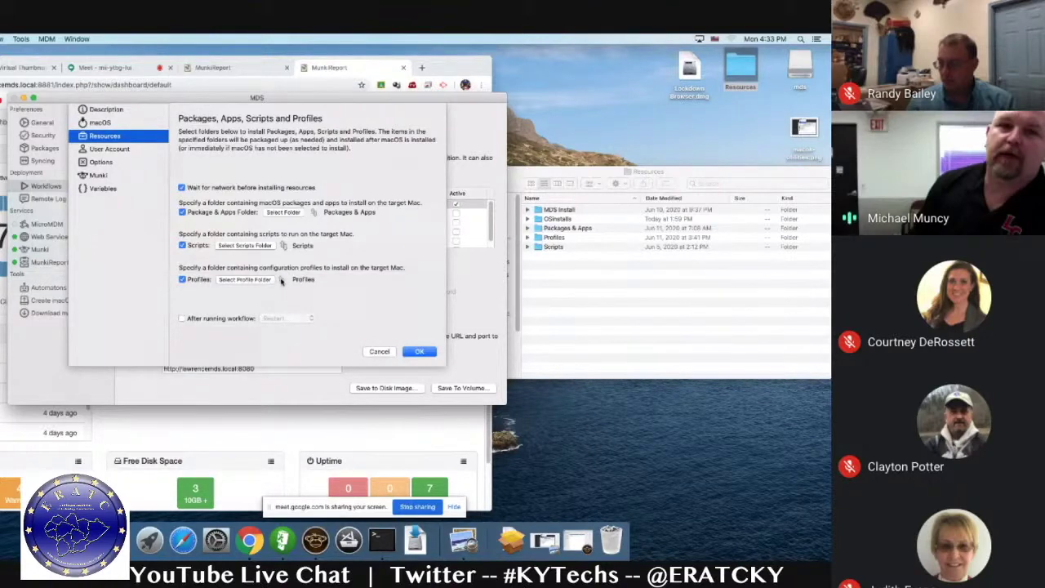
{"action": "left_click", "coordinate": [281, 280]}
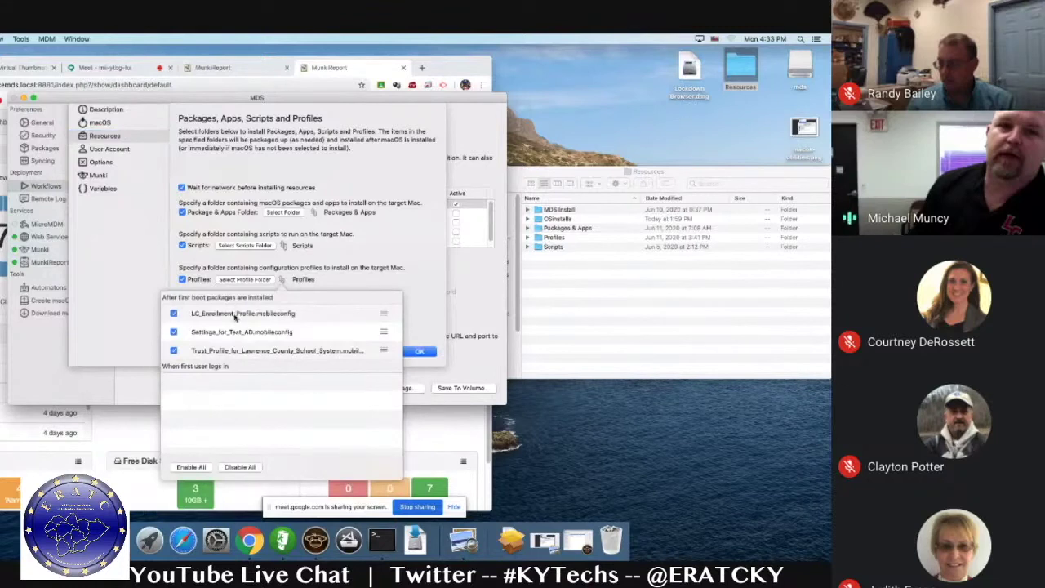
{"action": "left_click", "coordinate": [234, 315]}
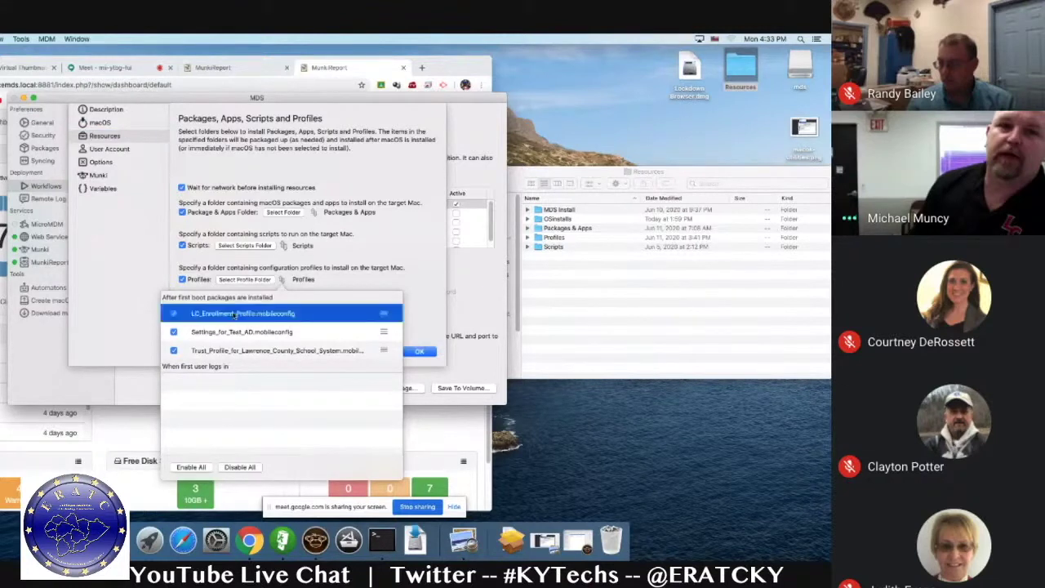
{"action": "left_click_drag", "start_coordinate": [235, 315], "coordinate": [245, 391]}
{"action": "left_click_drag", "start_coordinate": [247, 316], "coordinate": [272, 368]}
{"action": "left_click_drag", "start_coordinate": [260, 316], "coordinate": [292, 391]}
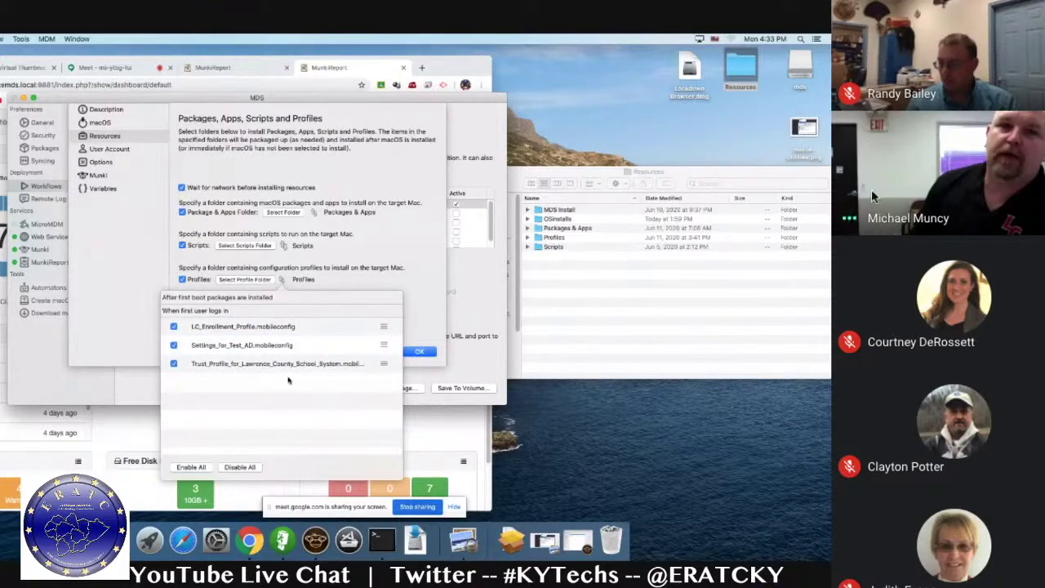
{"action": "left_click", "coordinate": [200, 292]}
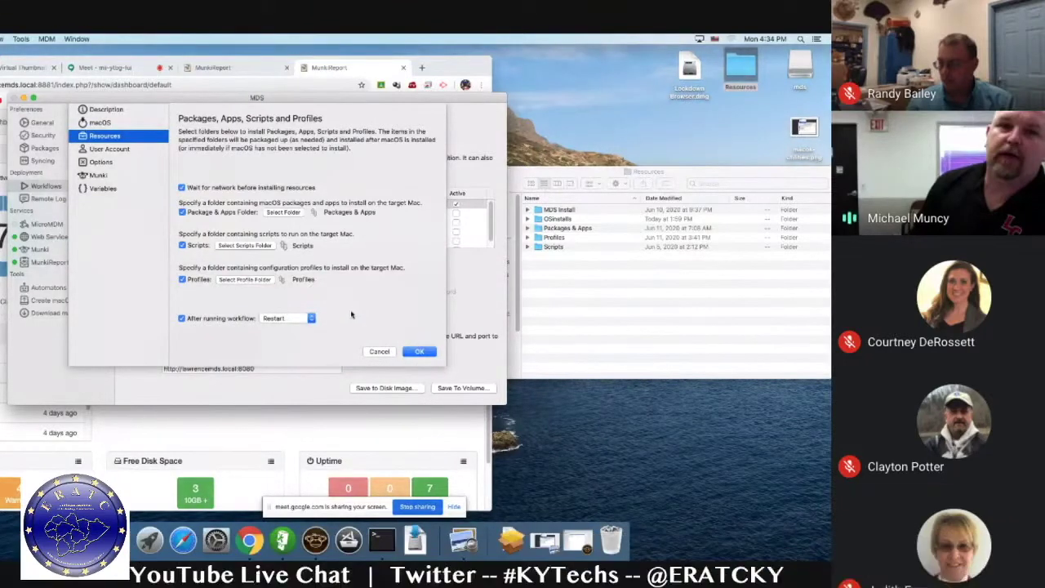
- Save the Resources settings and reopen the oob workflow for editing
{"action": "left_click", "coordinate": [422, 349]}
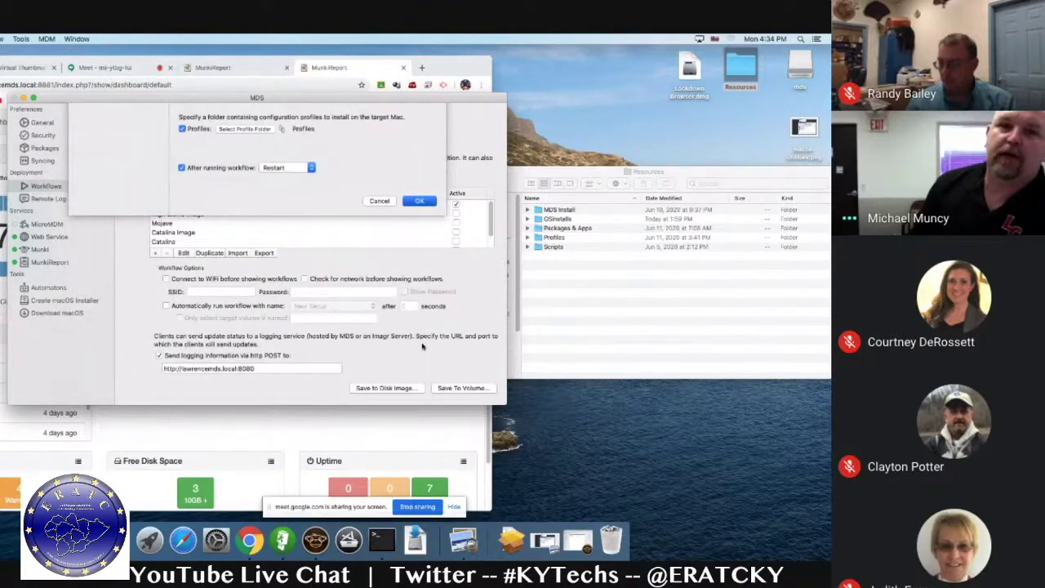
{"action": "scroll", "coordinate": [492, 221], "scroll_direction": "down", "scroll_amount": 2}
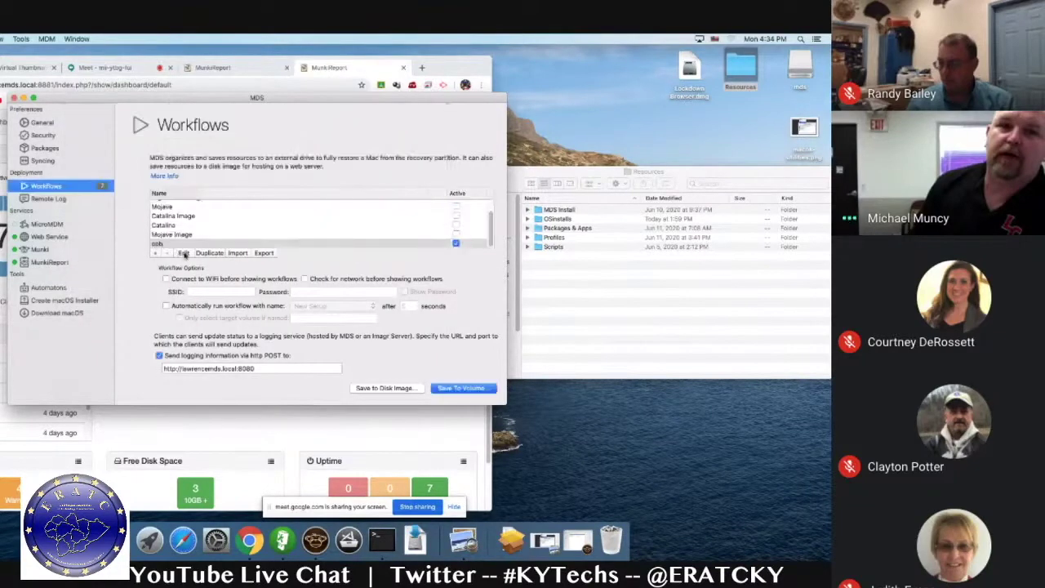
{"action": "left_click", "coordinate": [182, 253]}
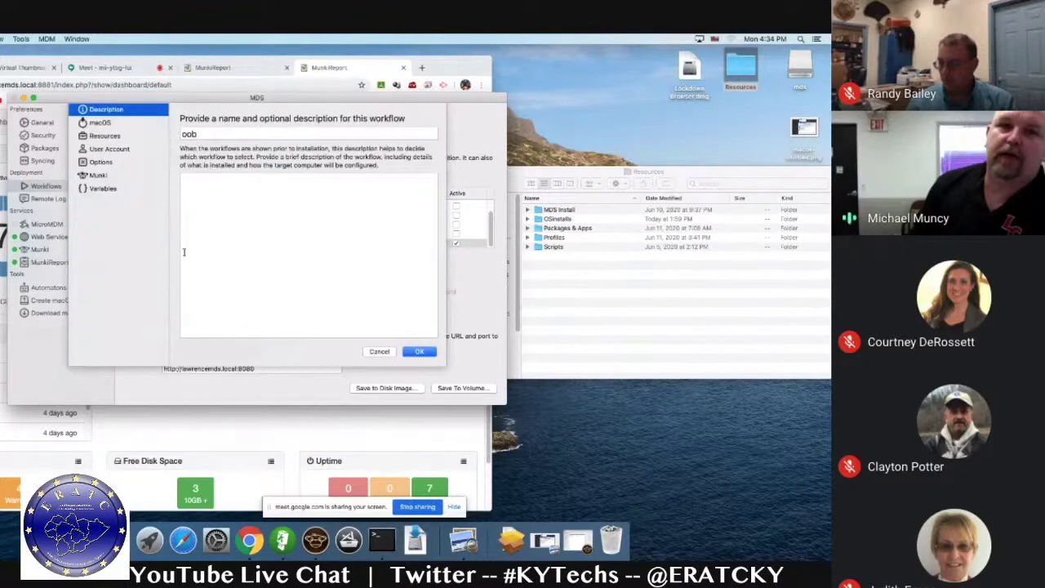
- Start a new user account named ladmin on the User Accounts page
{"action": "left_click", "coordinate": [117, 137]}
{"action": "left_click", "coordinate": [115, 148]}
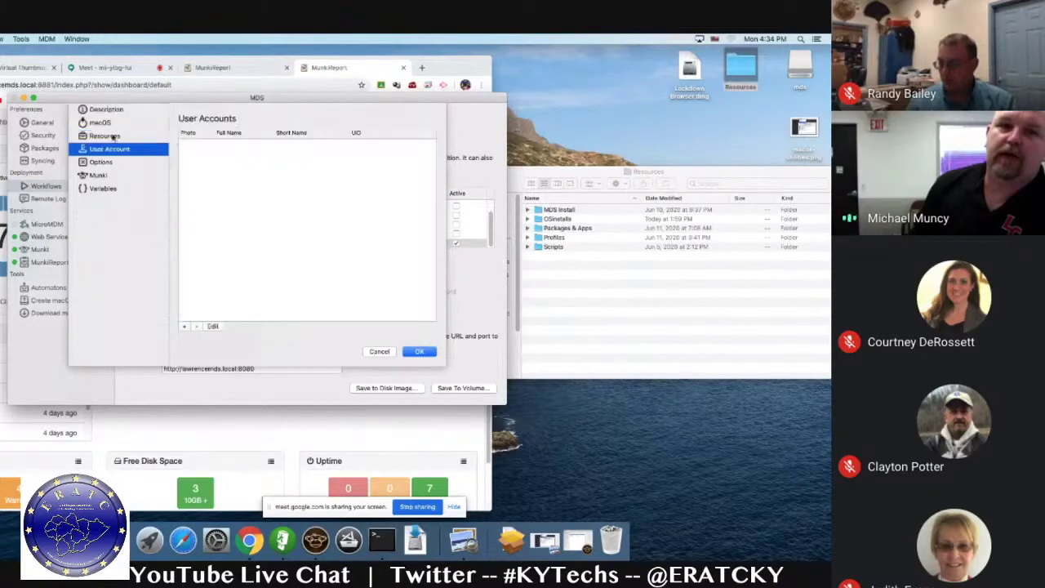
{"action": "left_click", "coordinate": [114, 137]}
{"action": "left_click", "coordinate": [113, 149]}
{"action": "left_click", "coordinate": [113, 136]}
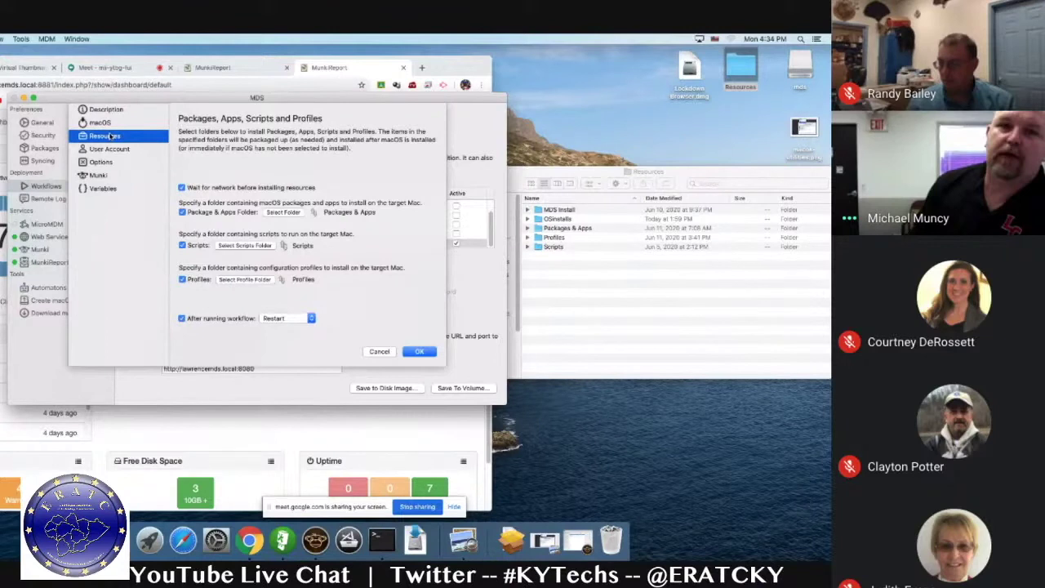
{"action": "left_click", "coordinate": [113, 149]}
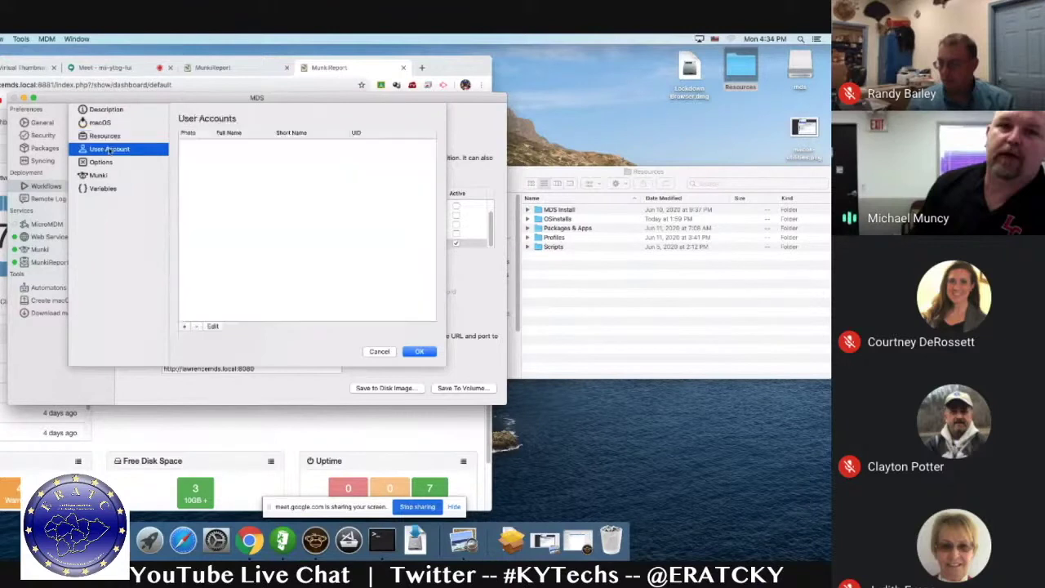
{"action": "left_click", "coordinate": [184, 326]}
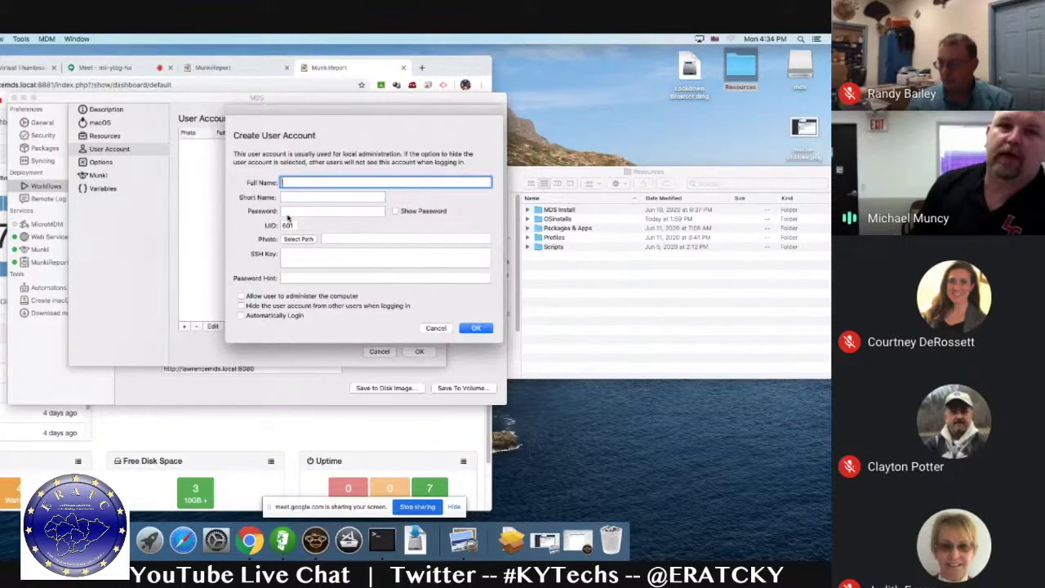
{"action": "type", "text": "ladmin"}
- Give the ladmin account a password, make it an admin hidden at login, and create it
{"action": "left_click", "coordinate": [302, 198]}
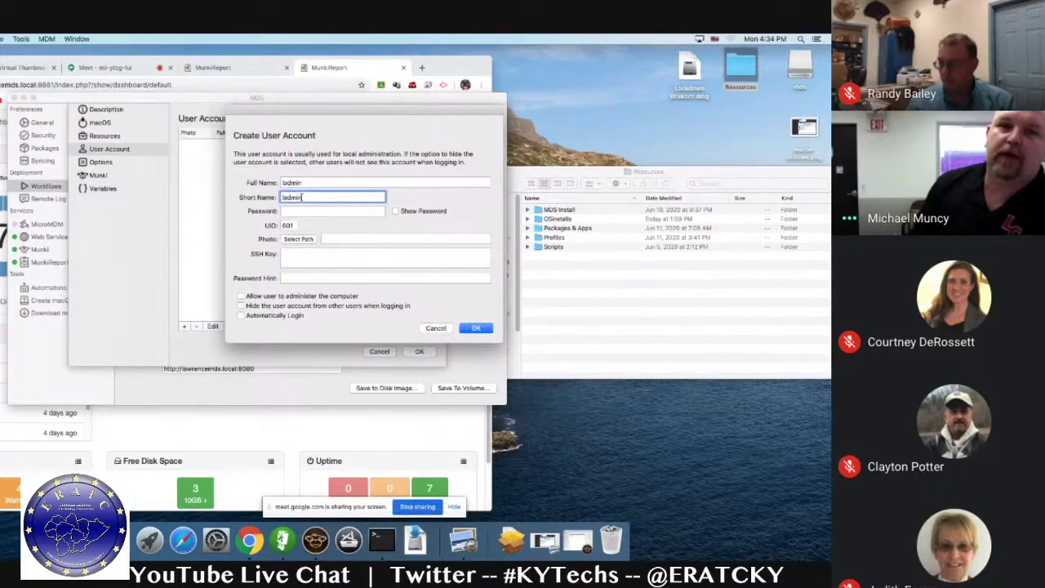
{"action": "left_click", "coordinate": [311, 211]}
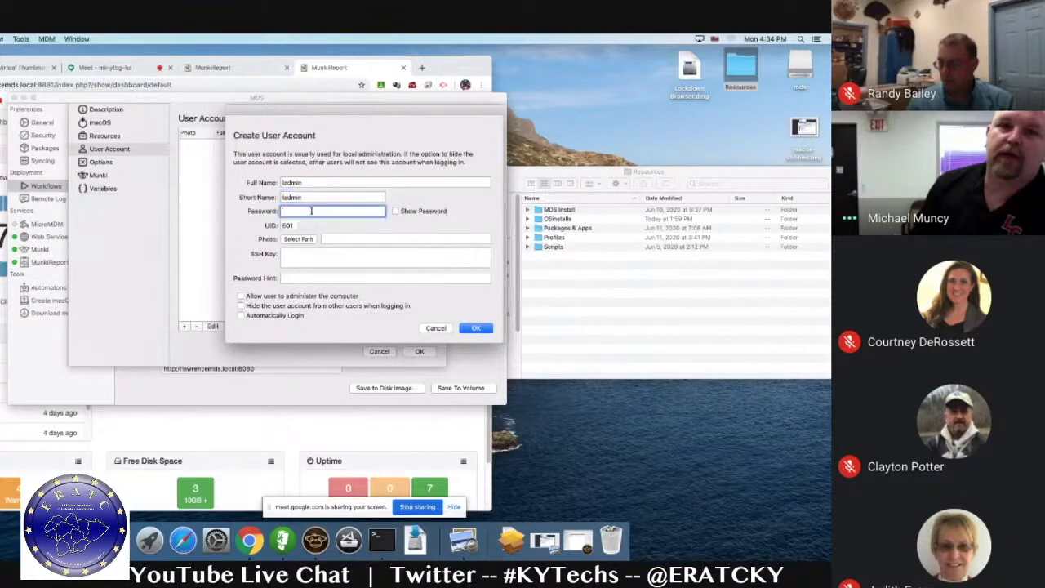
{"action": "type", "text": "••••••"}
{"action": "left_click", "coordinate": [240, 296]}
{"action": "left_click", "coordinate": [241, 306]}
{"action": "left_click", "coordinate": [480, 329]}
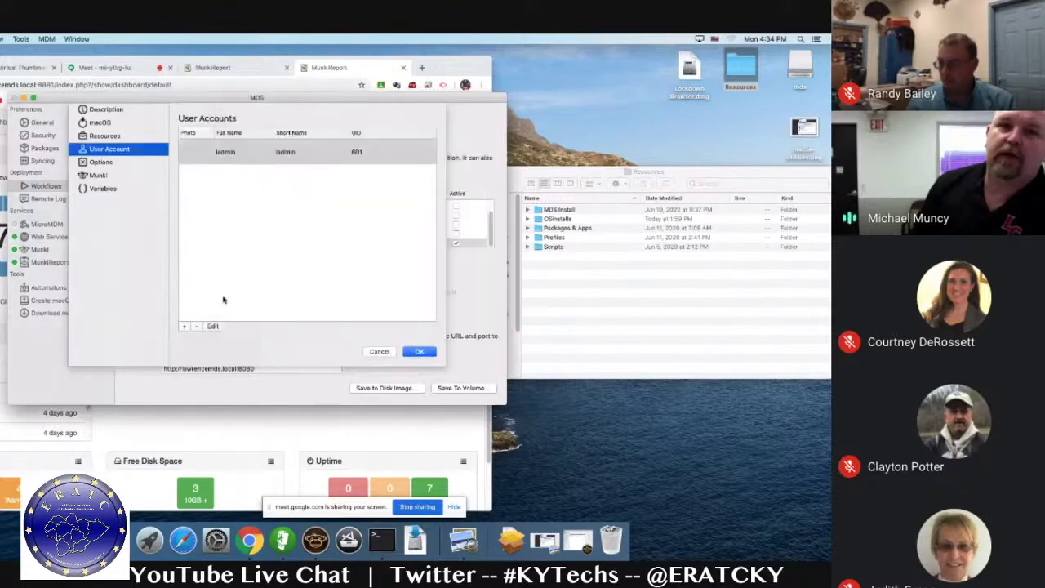
- Cancel adding a second user account, keeping only ladmin
{"action": "left_click", "coordinate": [184, 326]}
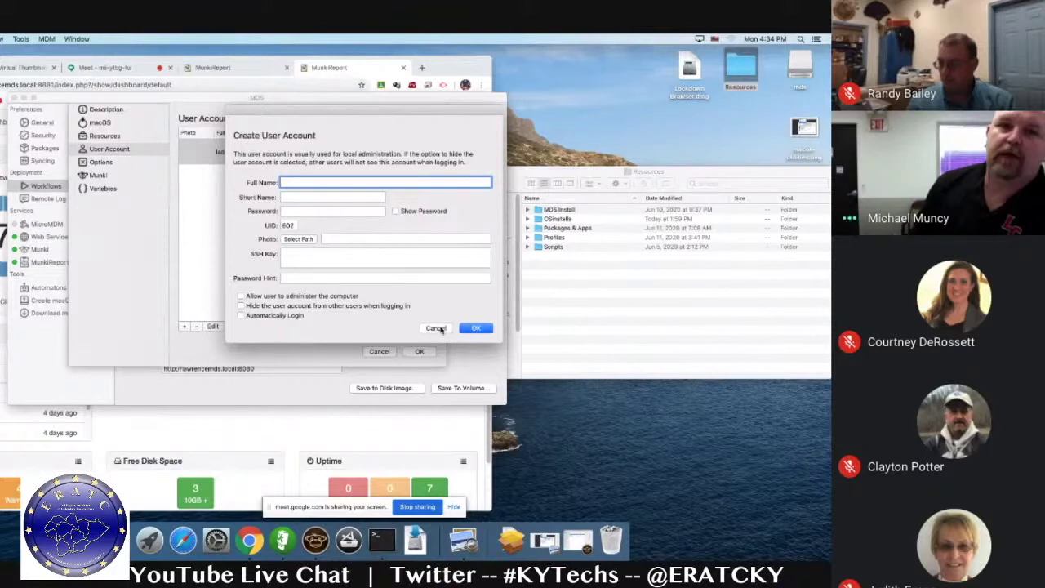
{"action": "left_click", "coordinate": [440, 329]}
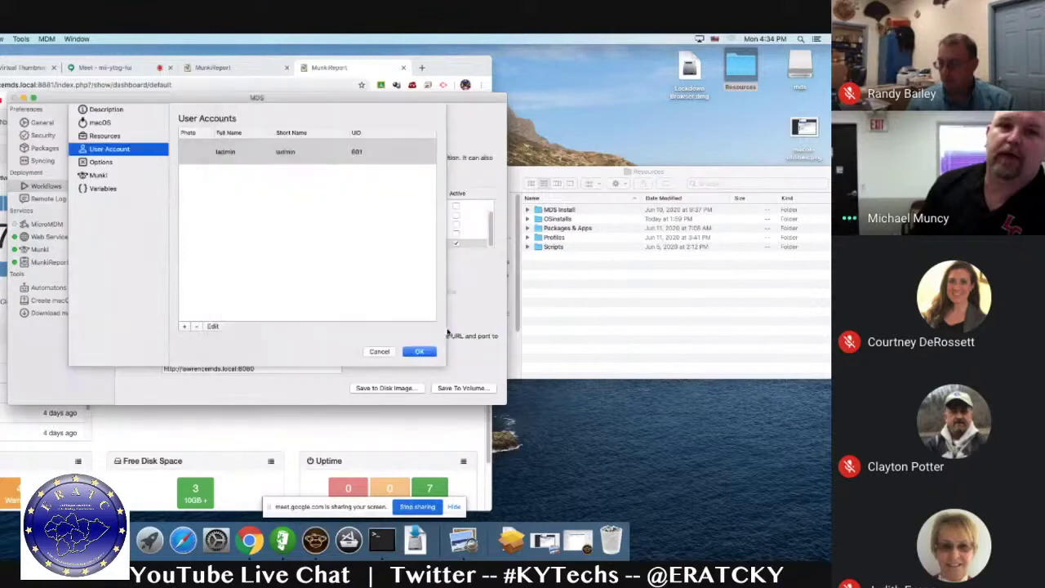
{"action": "left_click", "coordinate": [100, 163]}
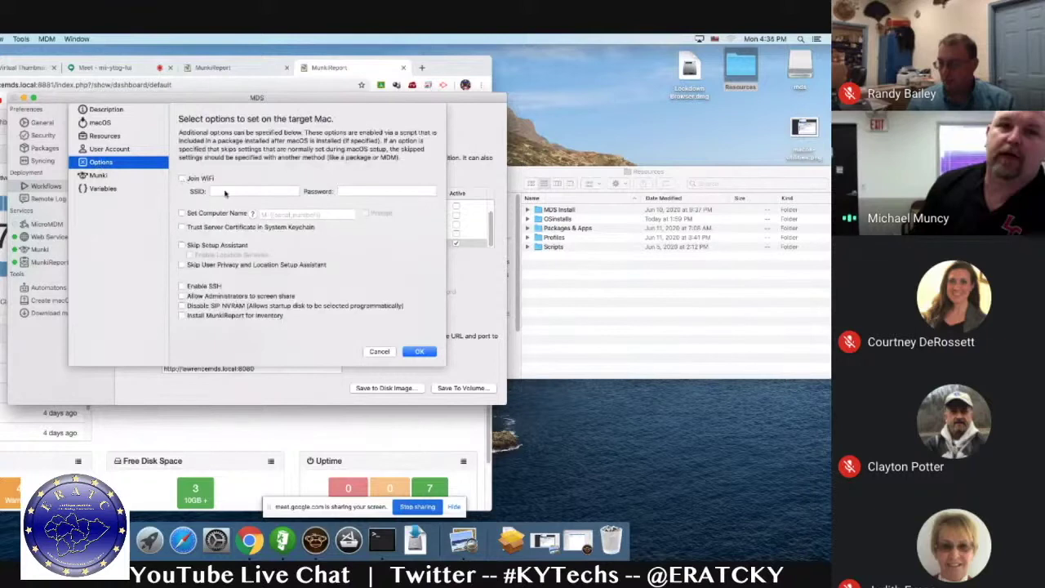
- Set computer name M-{{serial_number}} with Prompt, trust the server certificate, and skip Setup Assistant
{"action": "left_click", "coordinate": [183, 213]}
{"action": "left_click", "coordinate": [284, 215]}
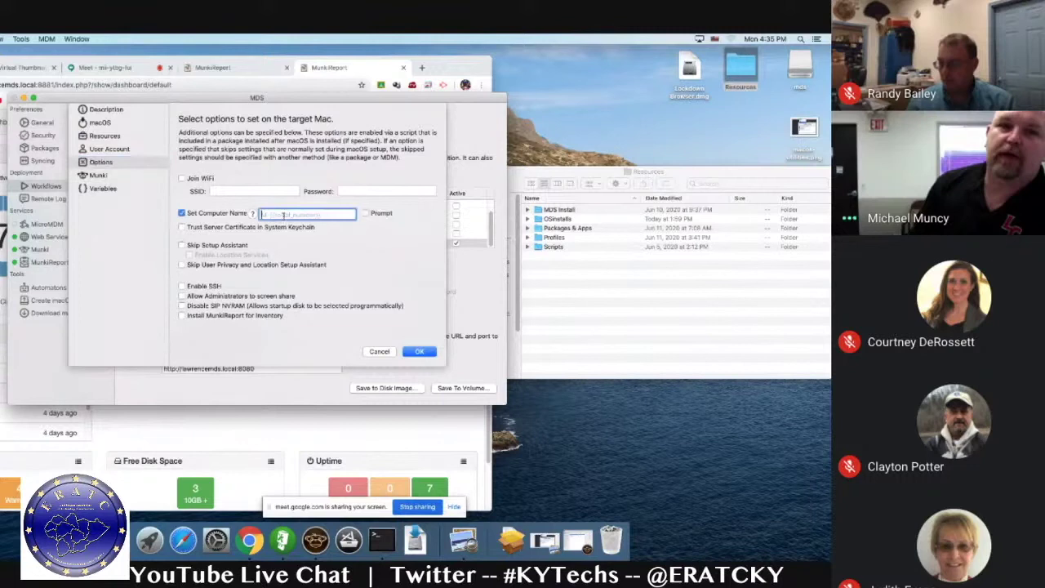
{"action": "type", "text": "M-{{serial_number}}"}
{"action": "left_click", "coordinate": [366, 213]}
{"action": "left_click", "coordinate": [182, 228]}
{"action": "left_click", "coordinate": [182, 245]}
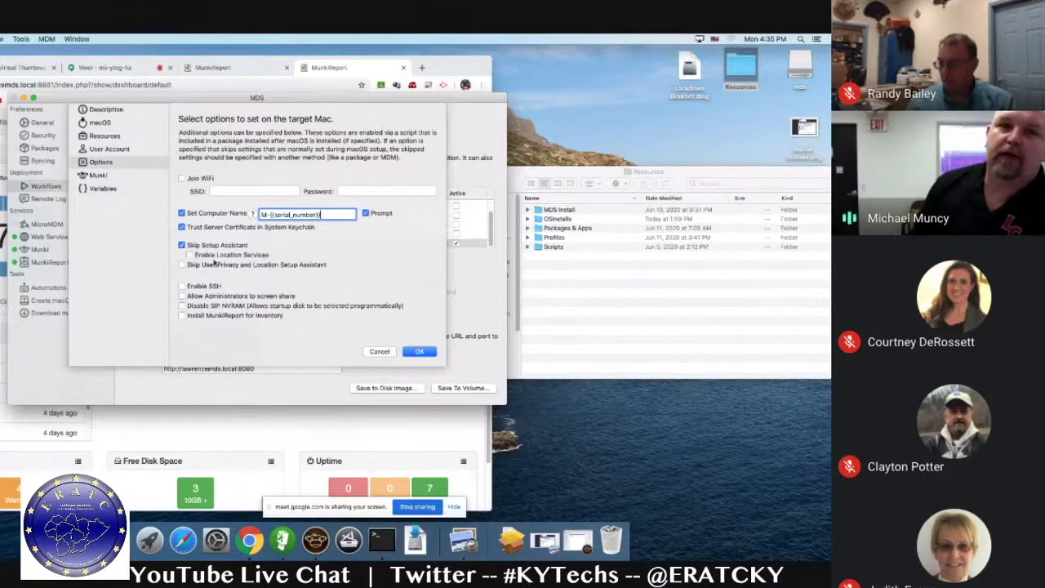
- Enable Location Services, skip user privacy screens, and turn on SSH and administrator screen sharing
{"action": "left_click", "coordinate": [190, 255]}
{"action": "left_click", "coordinate": [182, 266]}
{"action": "left_click", "coordinate": [182, 287]}
{"action": "left_click", "coordinate": [182, 296]}
{"action": "left_click", "coordinate": [101, 176]}
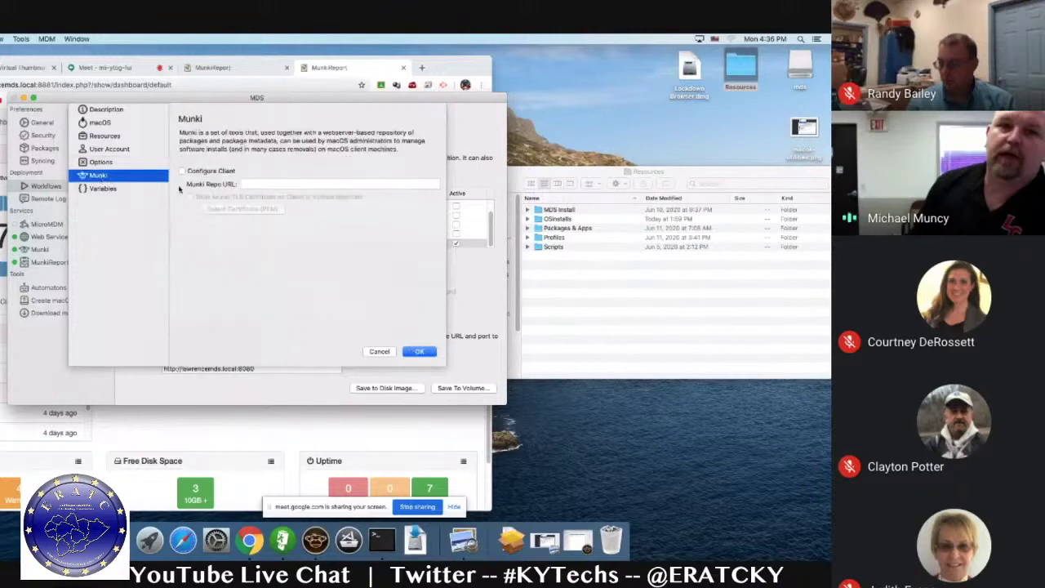
- Turn on Munki client configuration using the local repo URL on port 4443
{"action": "left_click", "coordinate": [182, 171]}
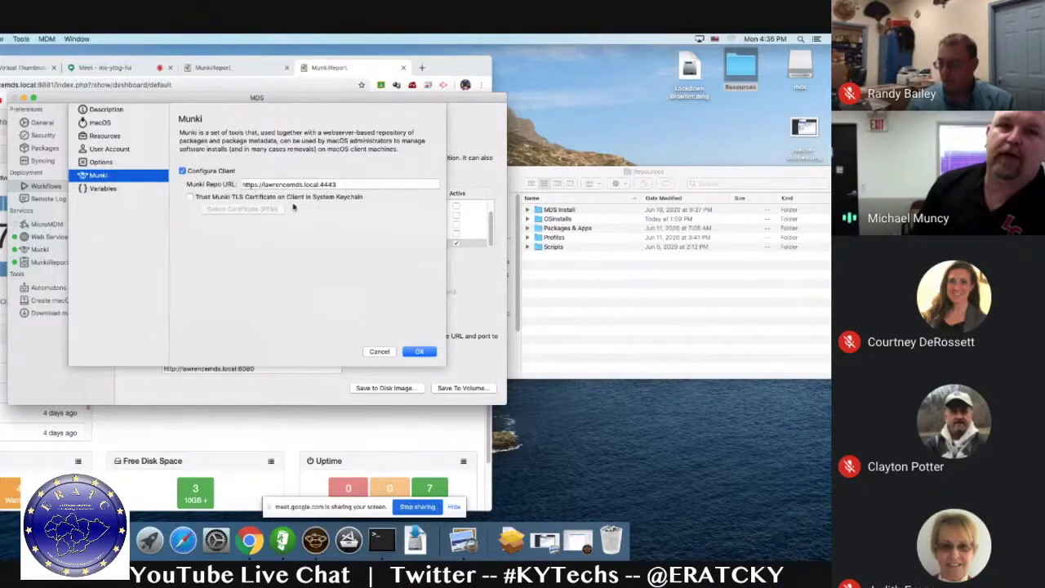
{"action": "left_click", "coordinate": [348, 541]}
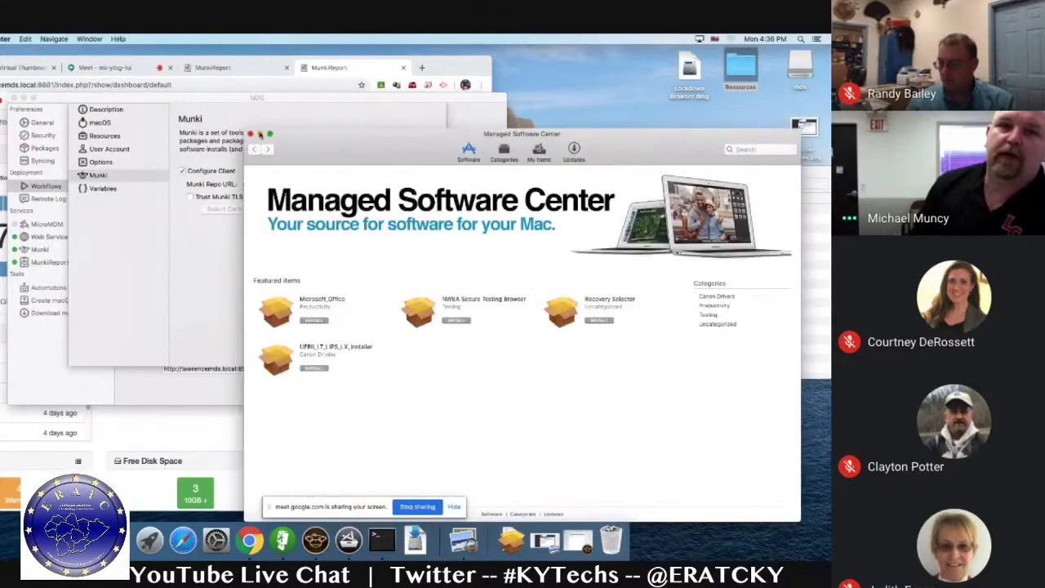
{"action": "left_click", "coordinate": [259, 134]}
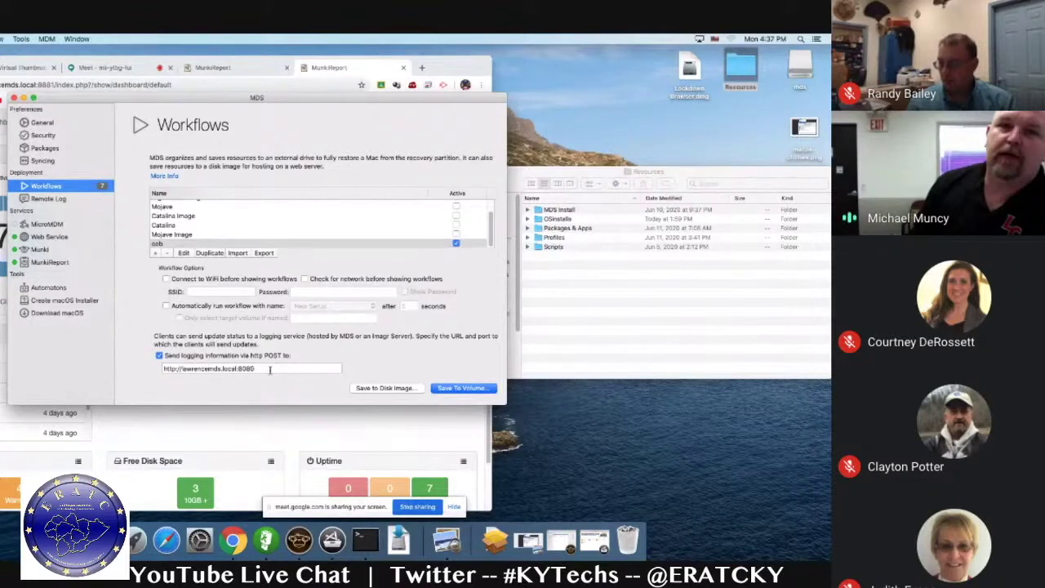
- Switch on the Remote Log viewer so client status posts to the MDS host on port 8080
{"action": "left_click", "coordinate": [46, 199]}
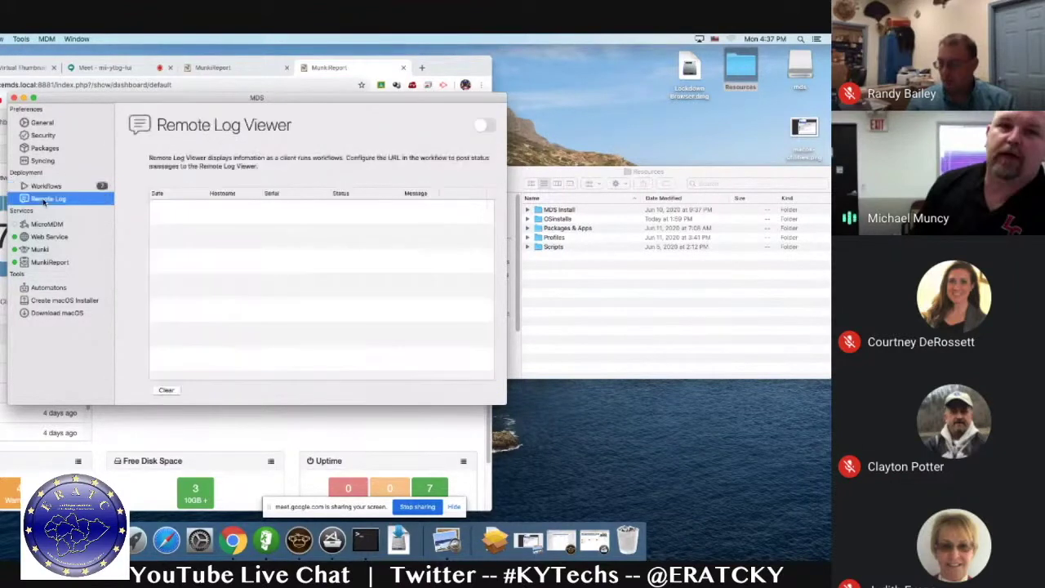
{"action": "left_click", "coordinate": [488, 125]}
{"action": "left_click", "coordinate": [48, 188]}
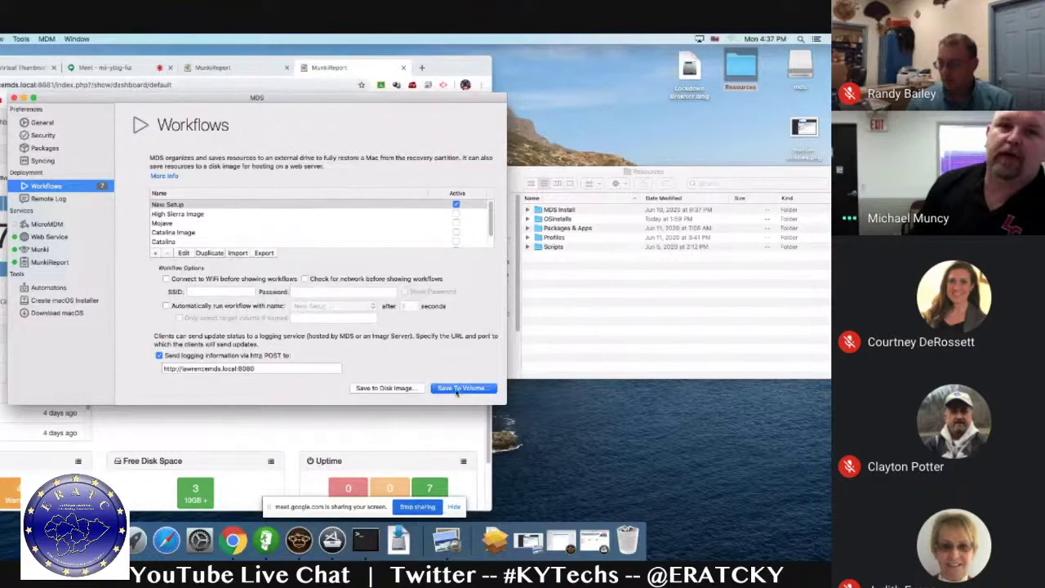
{"action": "left_click", "coordinate": [456, 392]}
{"action": "left_click", "coordinate": [196, 253]}
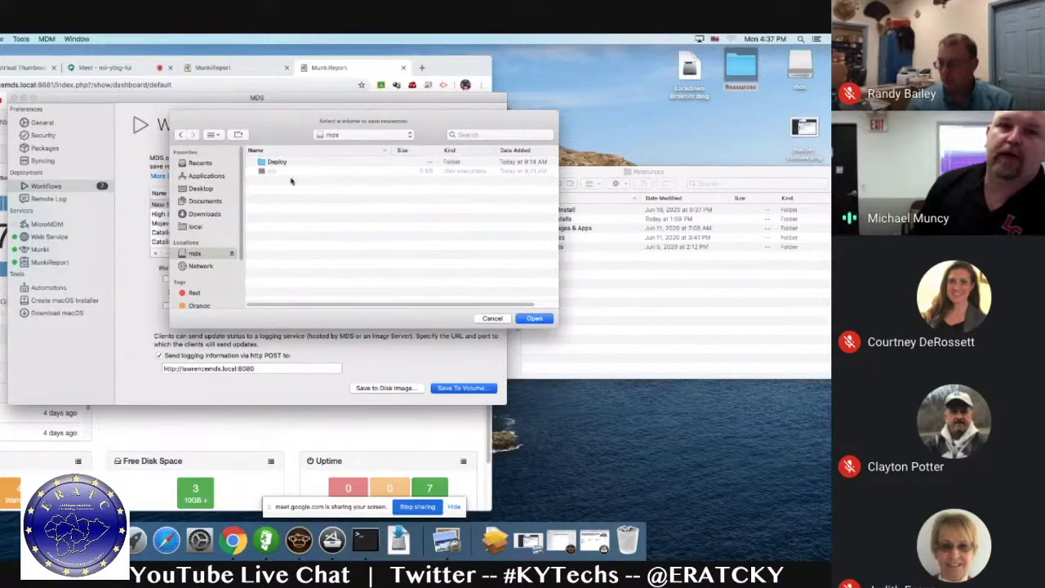
{"action": "left_click", "coordinate": [492, 318]}
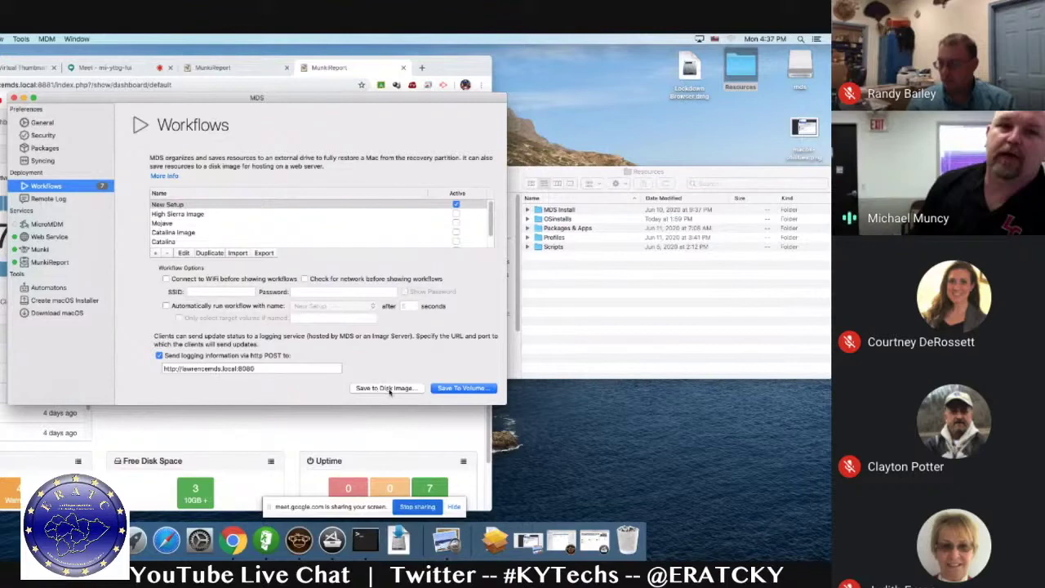
{"action": "left_click", "coordinate": [387, 391]}
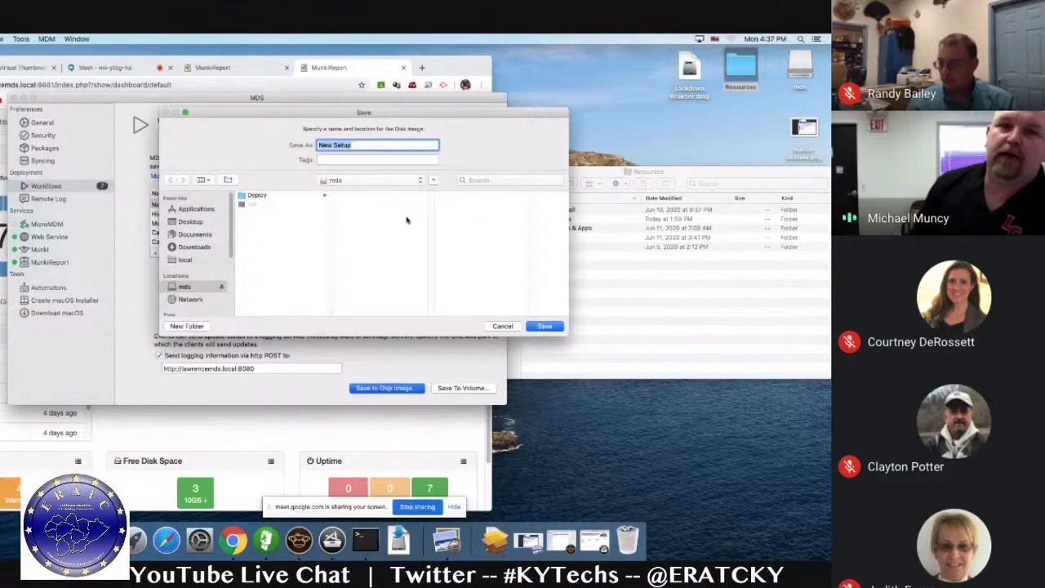
{"action": "left_click", "coordinate": [504, 326]}
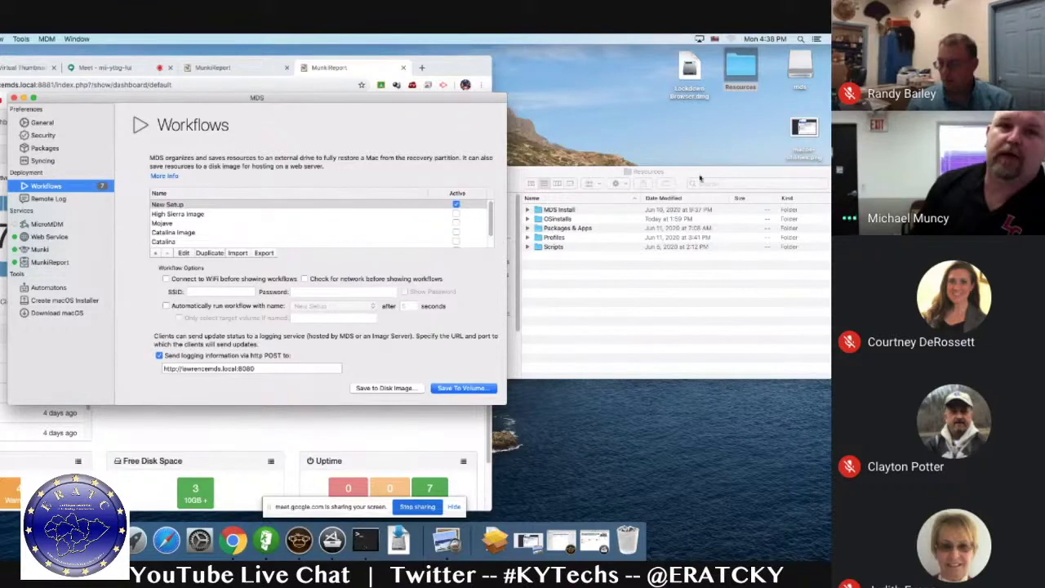
{"action": "left_click", "coordinate": [805, 136]}
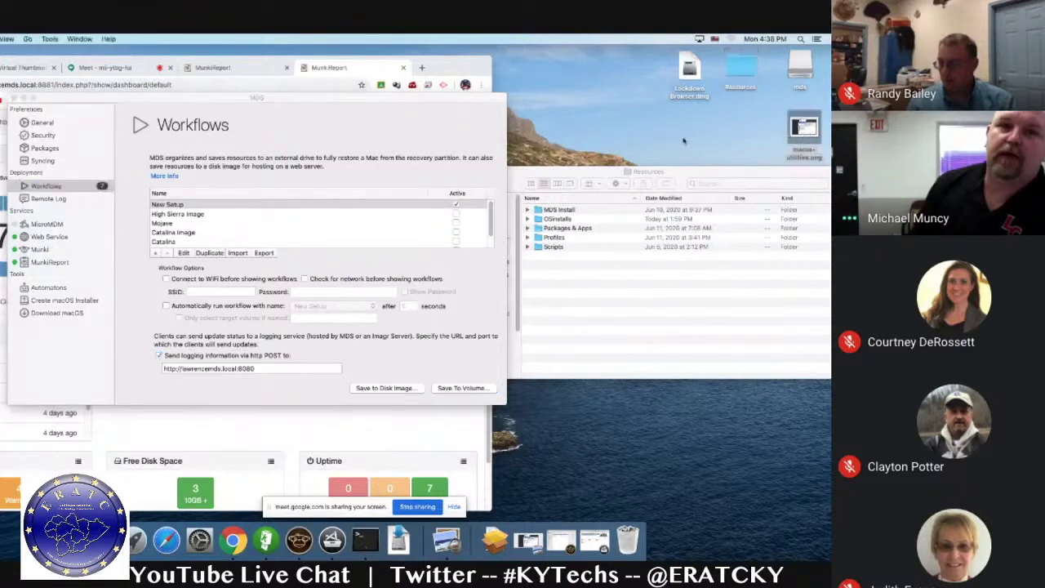
- View macos-utilities.png in Preview, then close it so the Terminal window is showing
{"action": "double_click", "coordinate": [794, 129]}
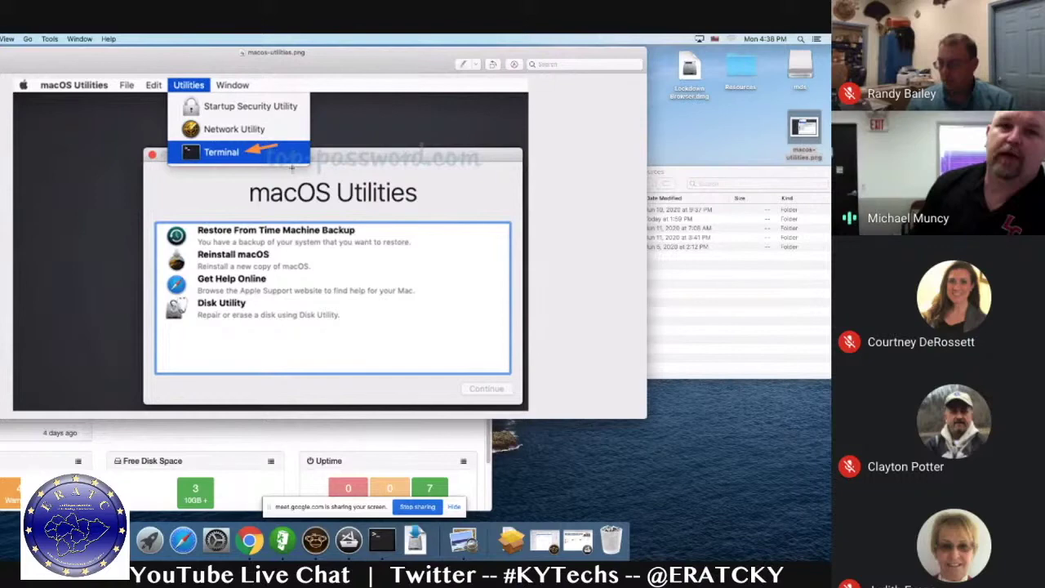
{"action": "key", "text": "space"}
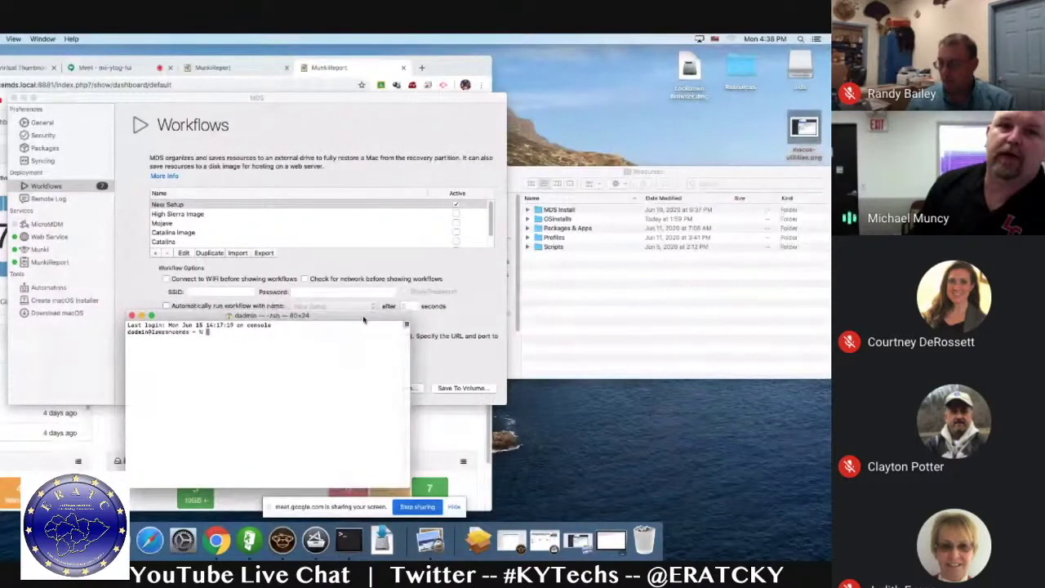
- Mount the mdsresources disk image with hdiutil and run /Volumes/mdsresources/run to start Imagr
{"action": "key", "text": "super+v"}
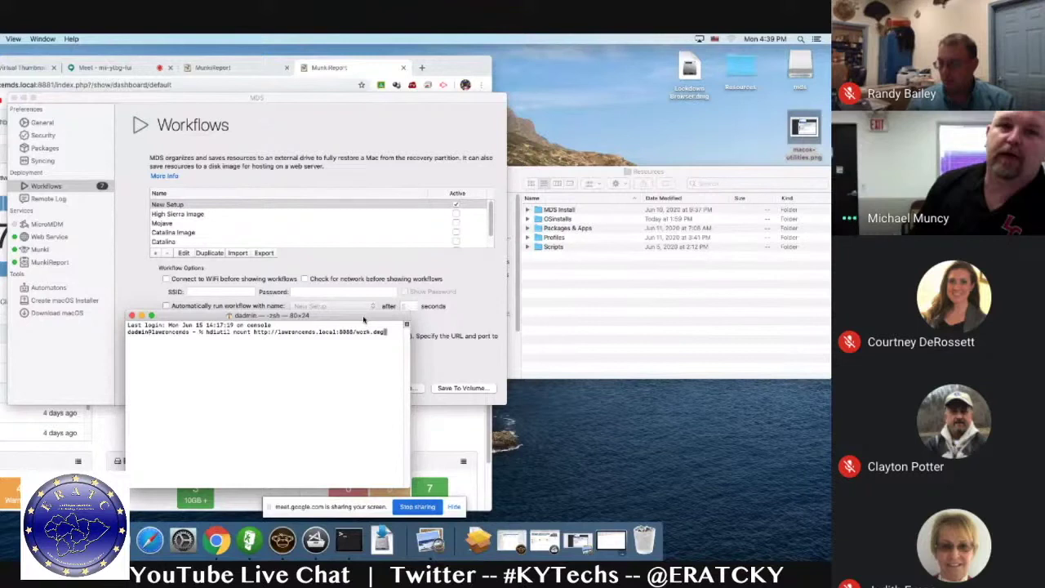
{"action": "key", "text": "Return"}
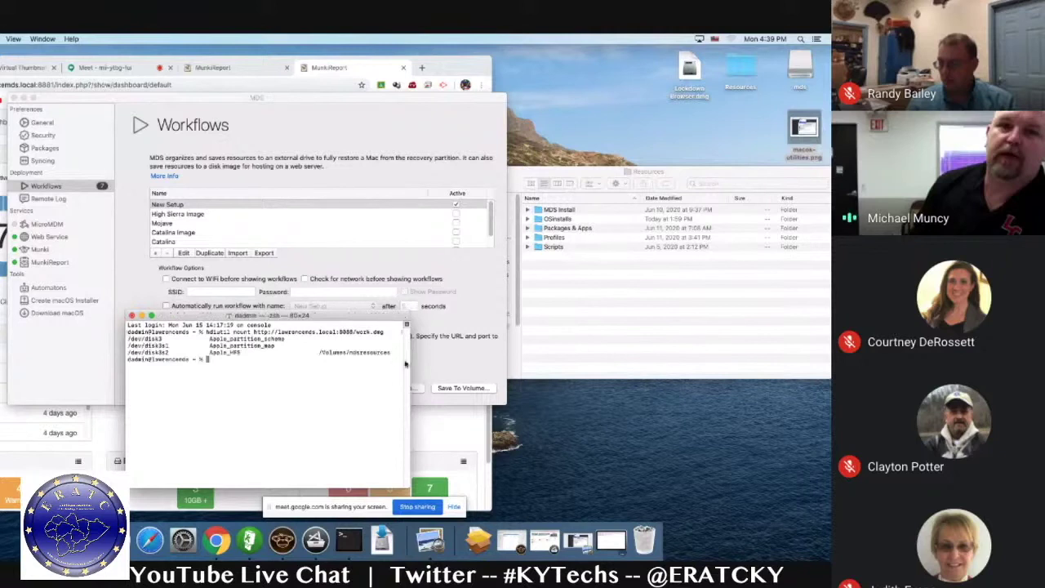
{"action": "type", "text": "/Volumes/mdsresources/run"}
{"action": "key", "text": "Return"}
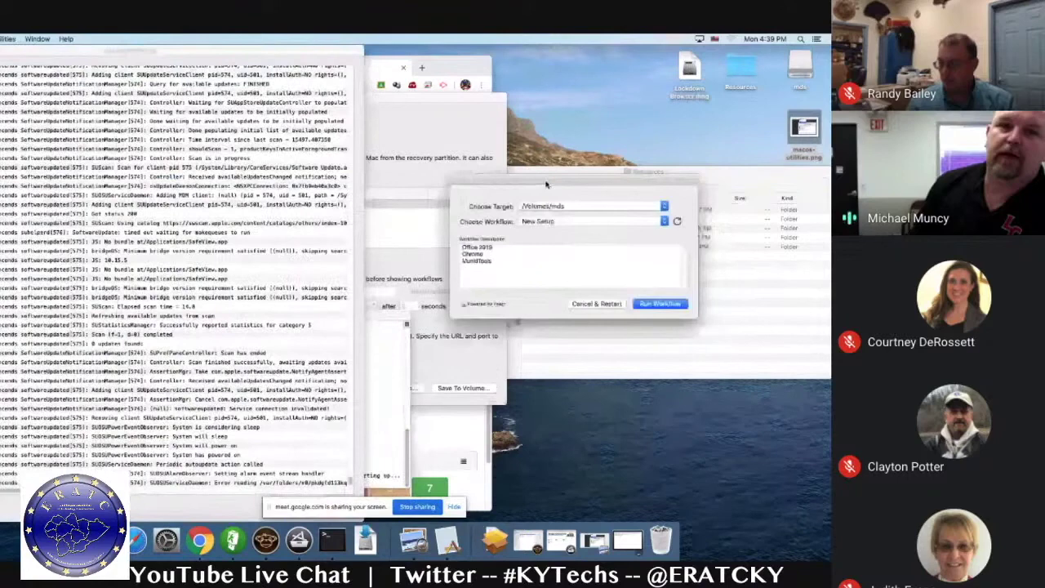
- Switch Imagr's workflow to High Sierra Image, then cancel to reach the startup disk prompt
{"action": "left_click_drag", "start_coordinate": [546, 185], "coordinate": [478, 194]}
{"action": "left_click", "coordinate": [604, 231]}
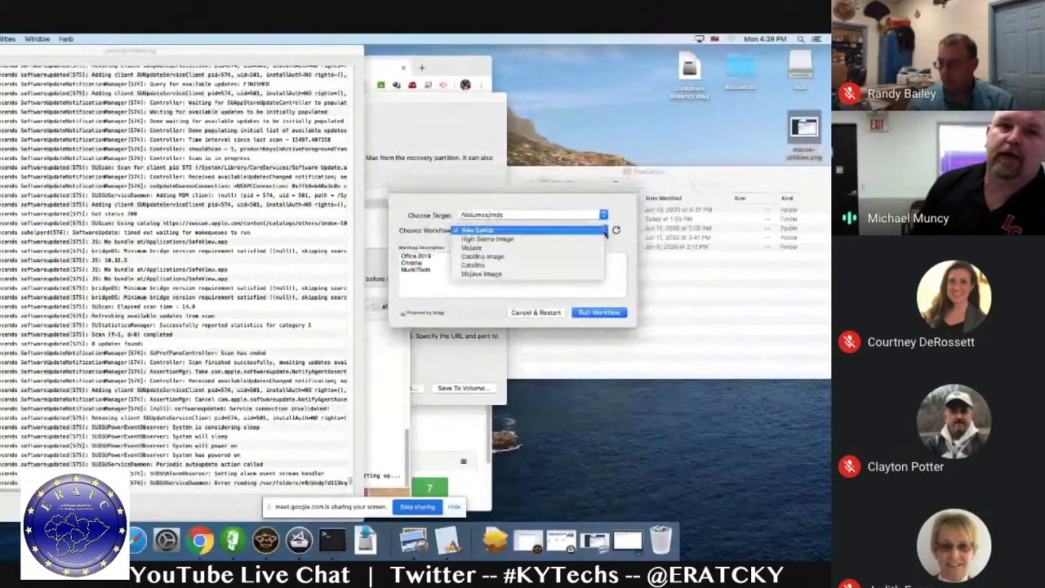
{"action": "left_click", "coordinate": [520, 241]}
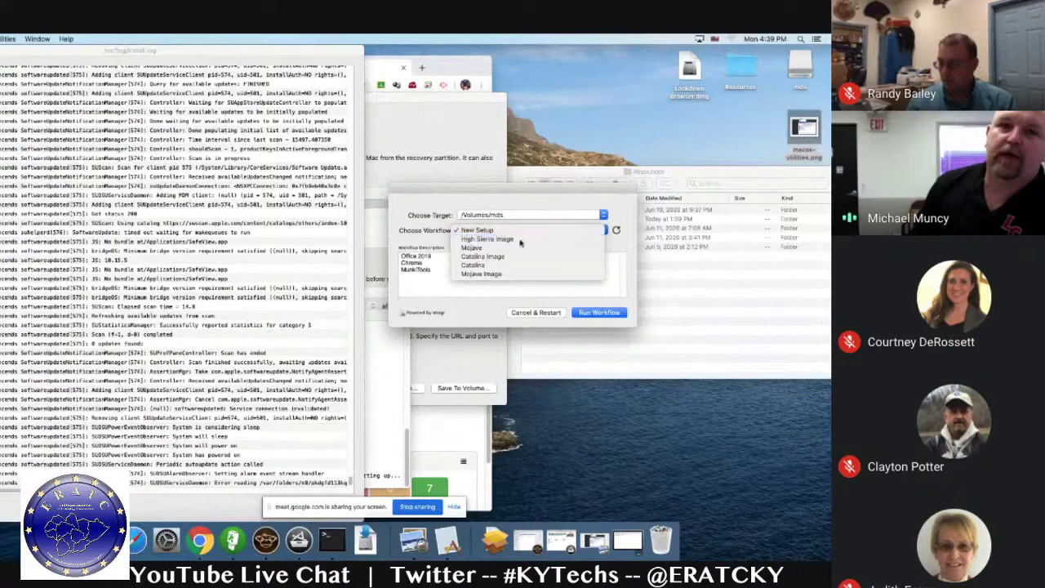
{"action": "left_click", "coordinate": [520, 232]}
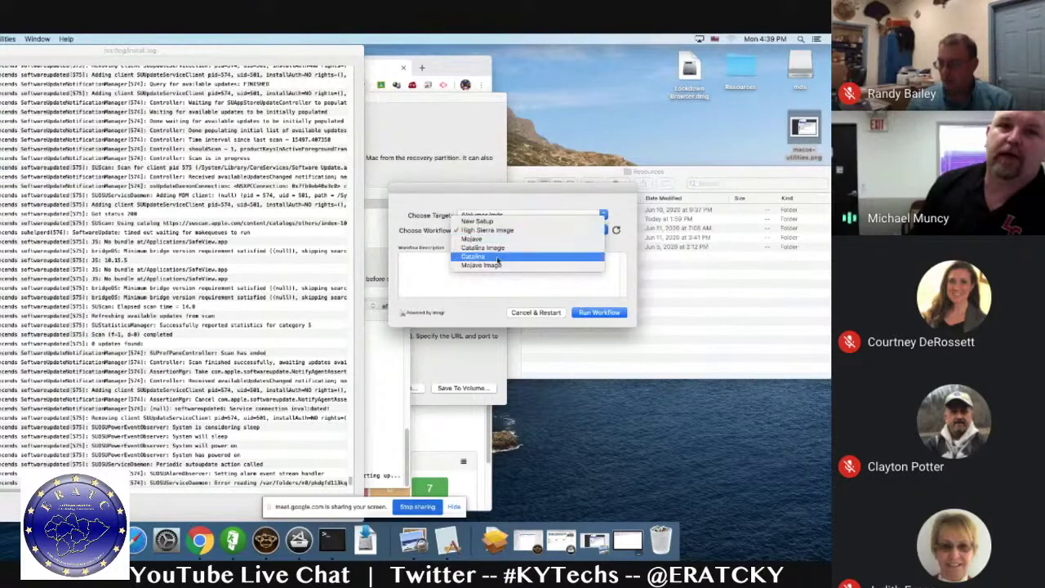
{"action": "left_click", "coordinate": [623, 255]}
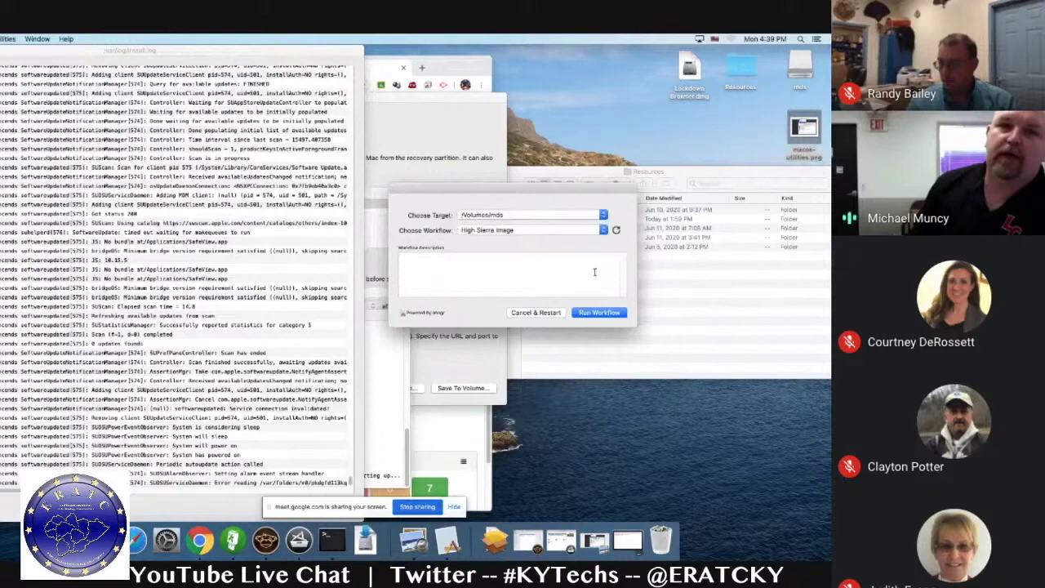
{"action": "left_click", "coordinate": [551, 315]}
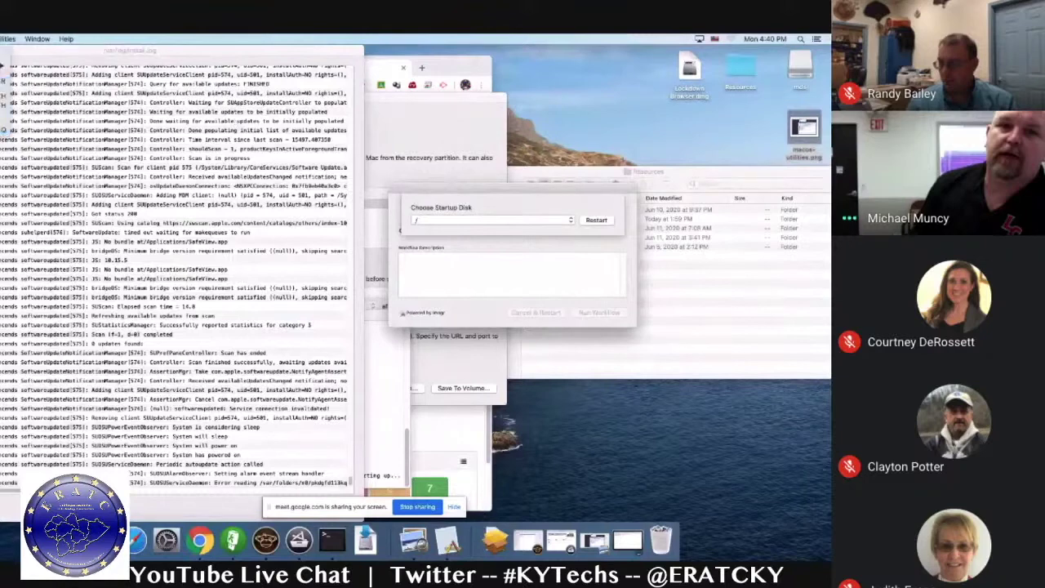
- Close the Terminal window running Imagr and terminate its running processes
{"action": "key", "text": "super+Tab"}
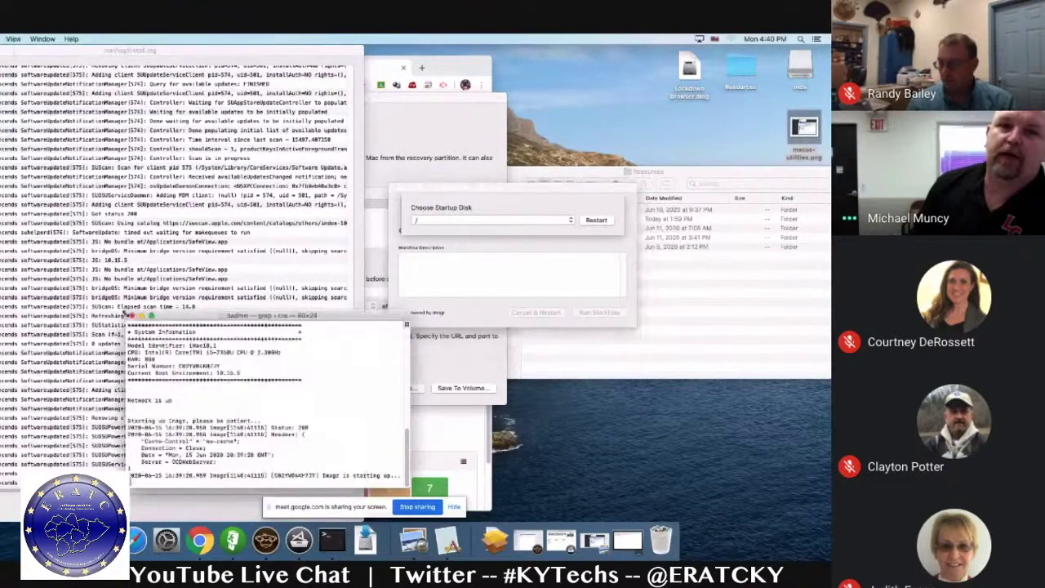
{"action": "left_click", "coordinate": [131, 315]}
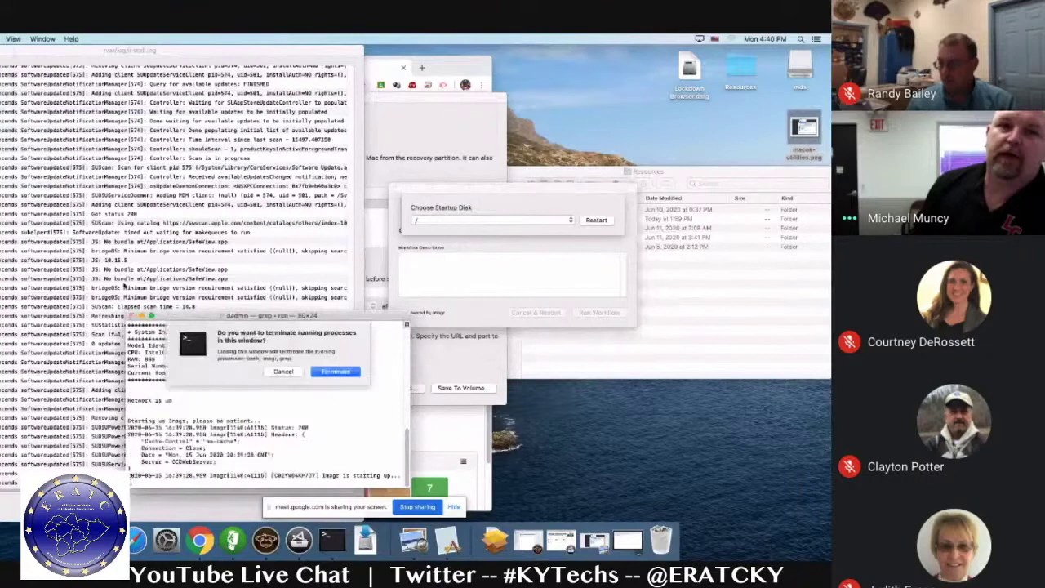
{"action": "left_click", "coordinate": [334, 372]}
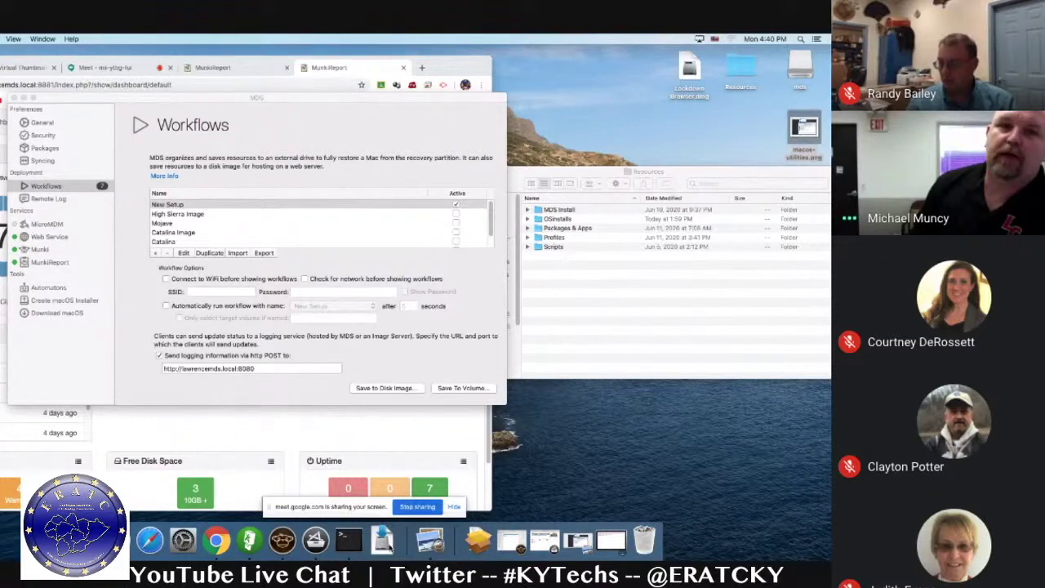
- Launch AutoDMG from the Dock, then cancel its update profile download
{"action": "left_click", "coordinate": [383, 540]}
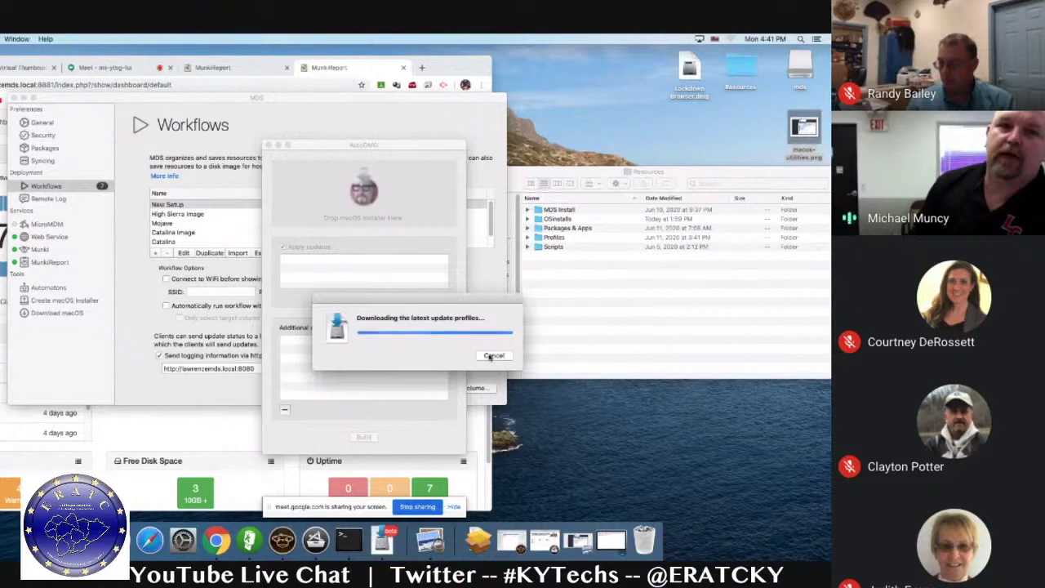
{"action": "left_click", "coordinate": [494, 356]}
- Mount install_macOS_10.15.5-19F2200.sparseimage from Resources > OSInstalls and open the mounted installer disk
{"action": "double_click", "coordinate": [728, 86]}
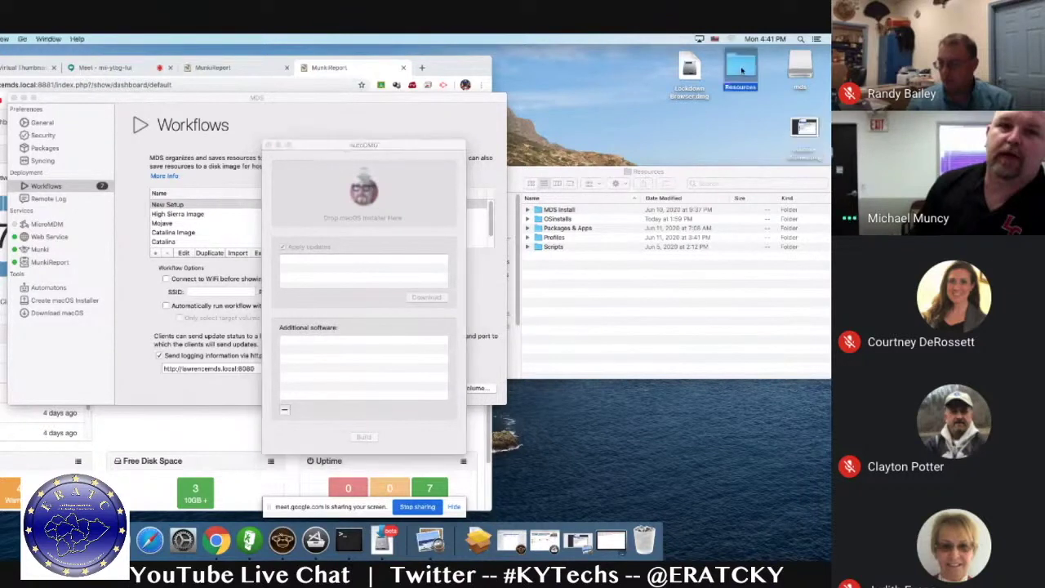
{"action": "double_click", "coordinate": [555, 211]}
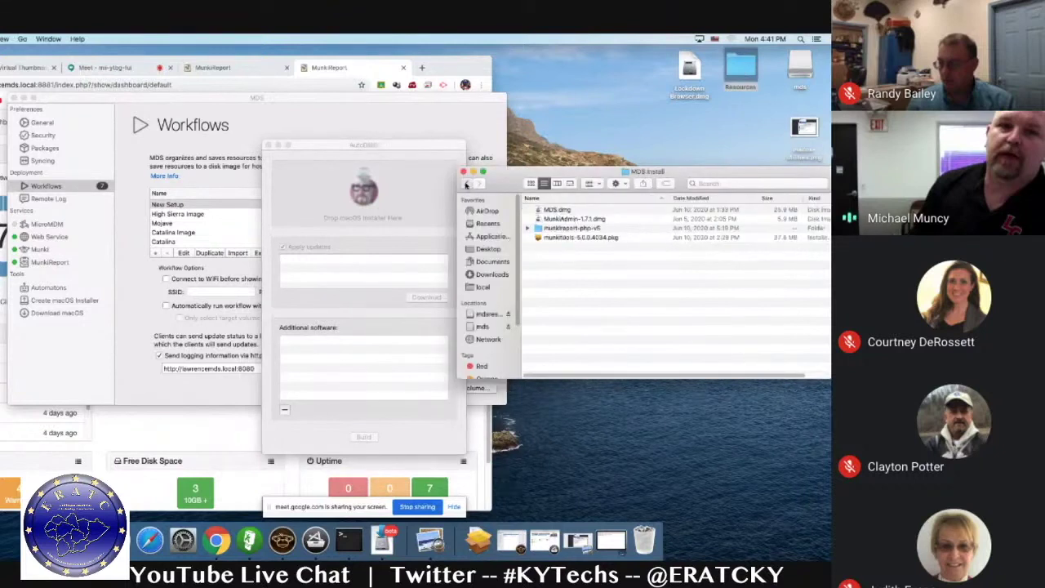
{"action": "left_click", "coordinate": [466, 183]}
{"action": "left_click", "coordinate": [565, 219]}
{"action": "double_click", "coordinate": [565, 220]}
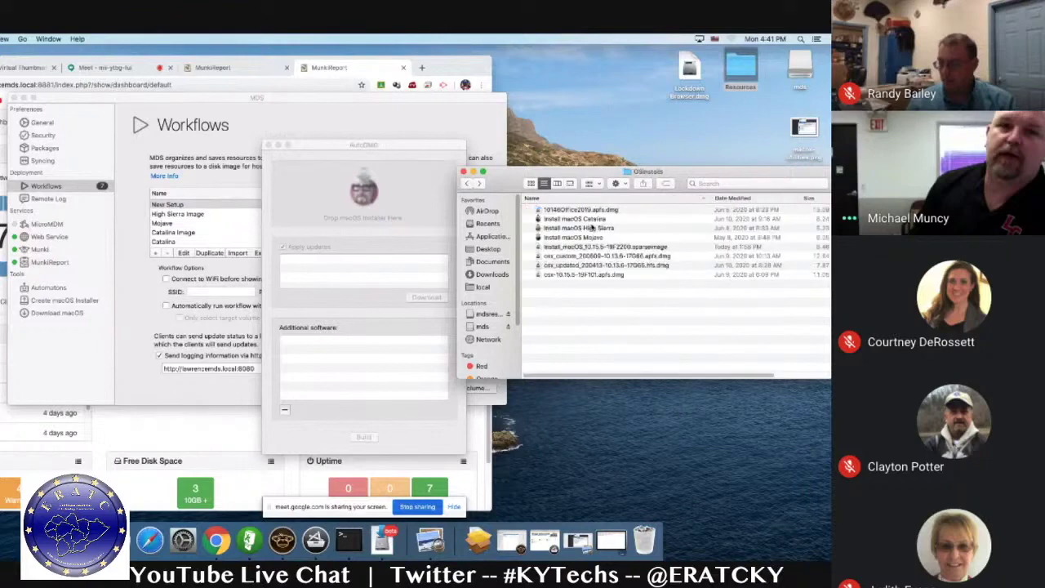
{"action": "left_click", "coordinate": [562, 238]}
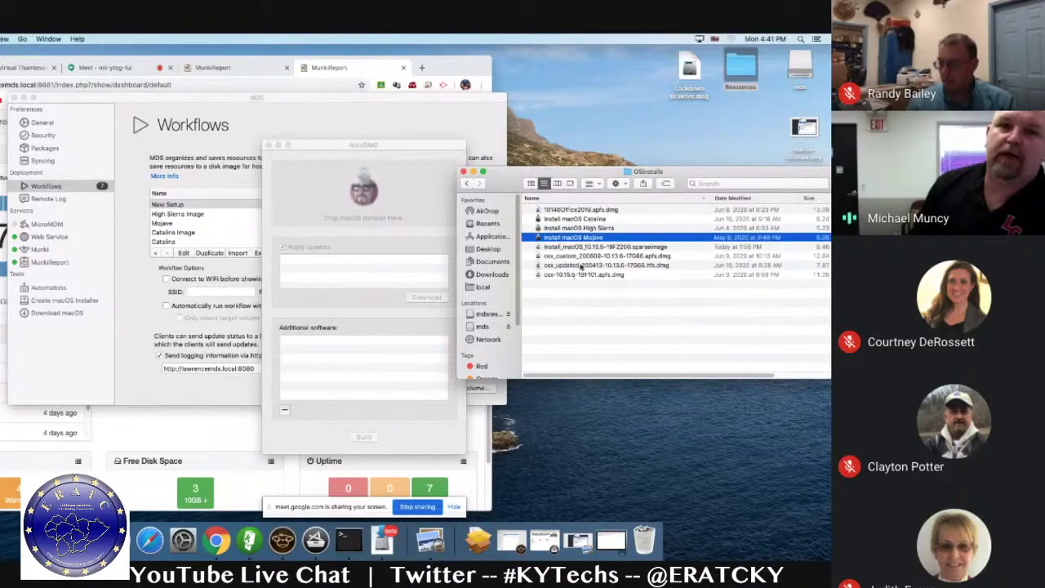
{"action": "left_click", "coordinate": [577, 248]}
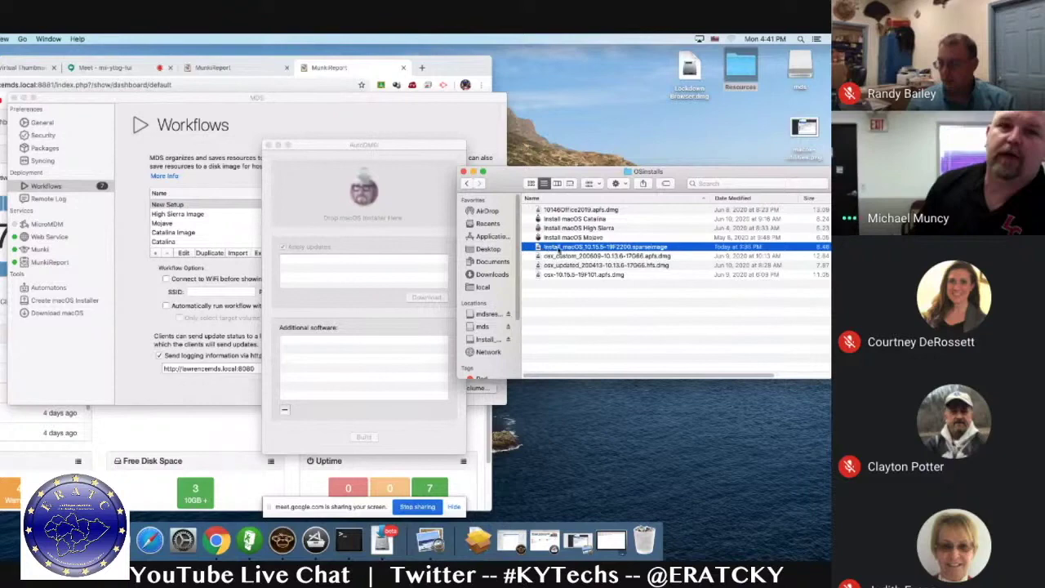
{"action": "left_click", "coordinate": [474, 172]}
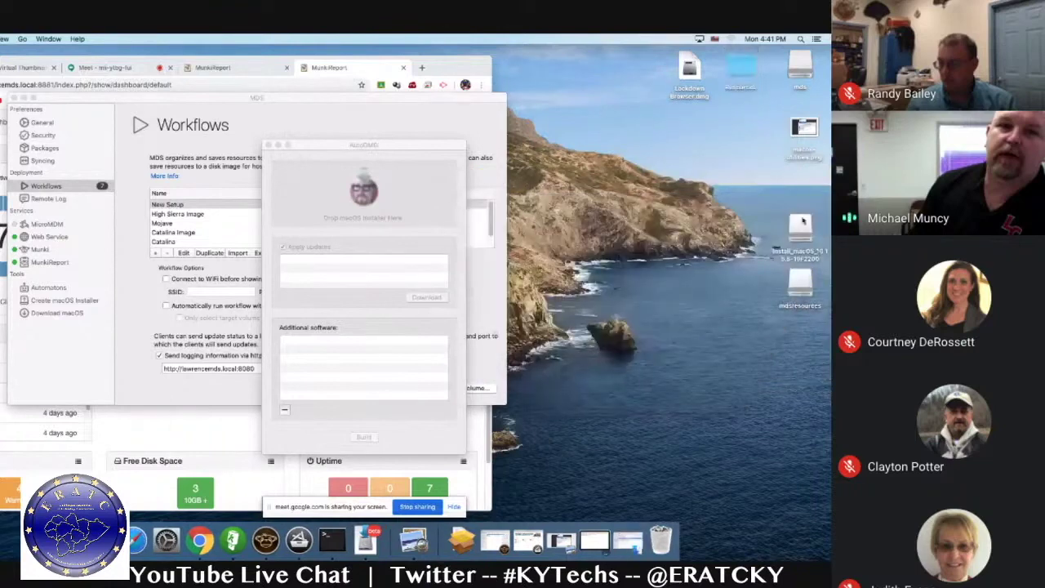
{"action": "double_click", "coordinate": [796, 227]}
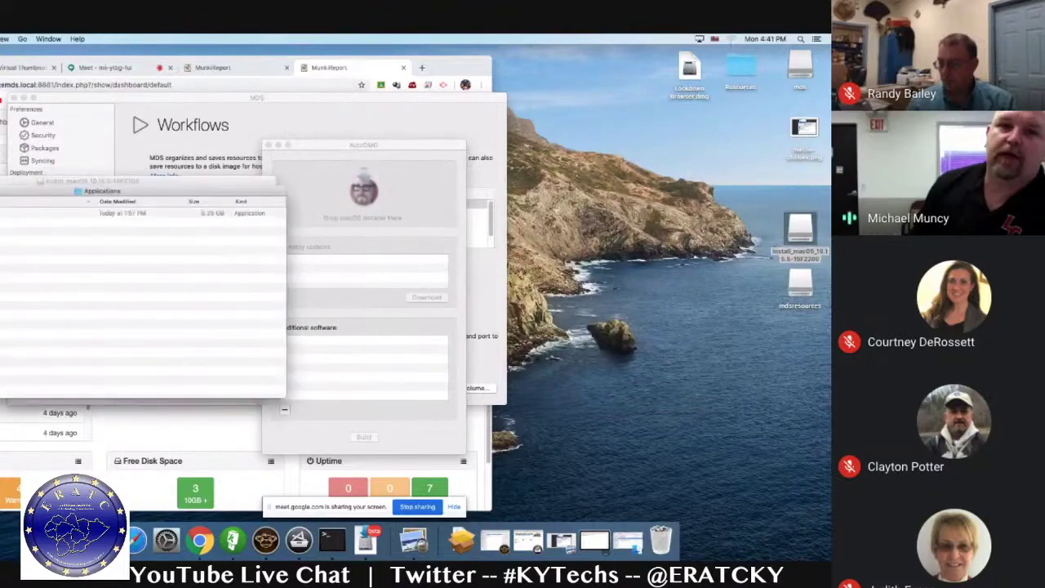
- Load the 10.15.5 installer app into AutoDMG, allow Desktop access, then return to MDS workflows
{"action": "left_click_drag", "start_coordinate": [49, 212], "coordinate": [374, 196]}
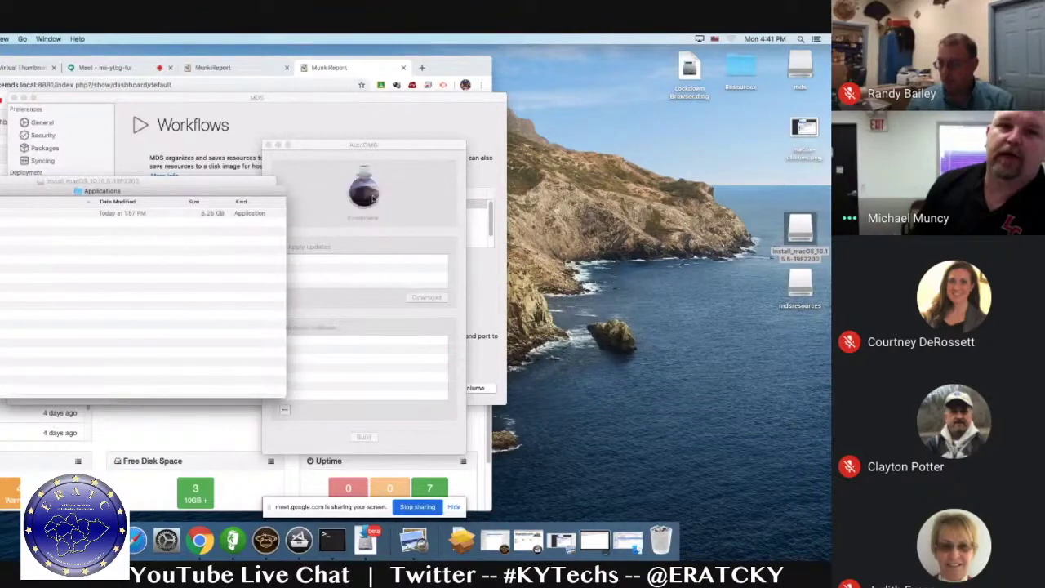
{"action": "left_click", "coordinate": [443, 209]}
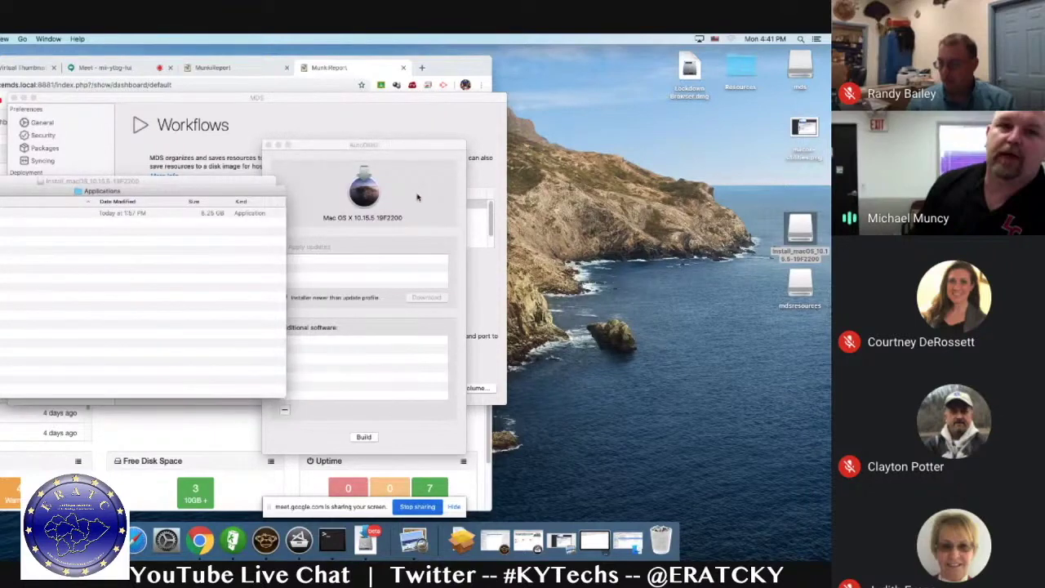
{"action": "left_click", "coordinate": [418, 198]}
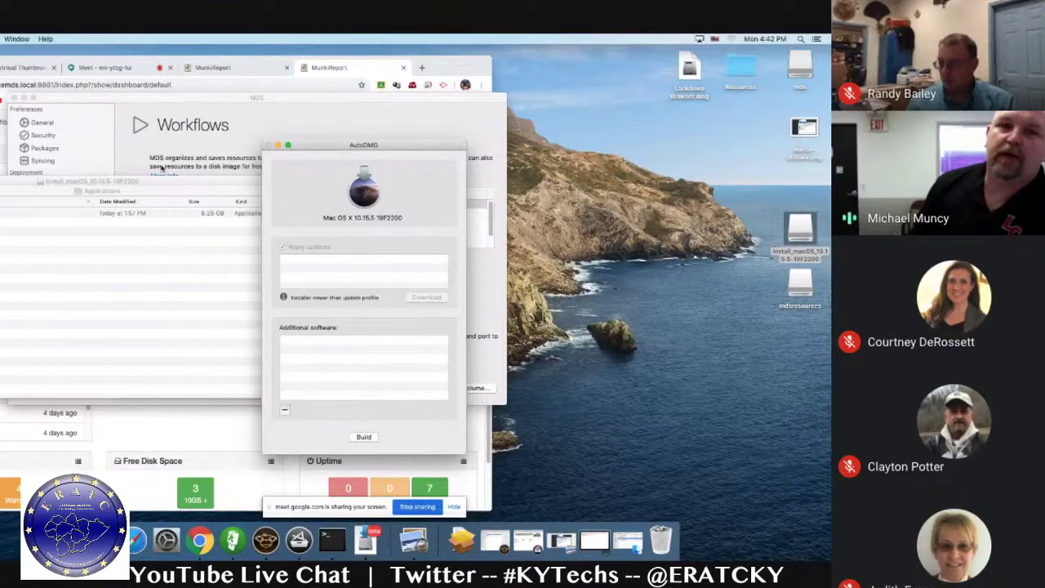
{"action": "left_click", "coordinate": [145, 141]}
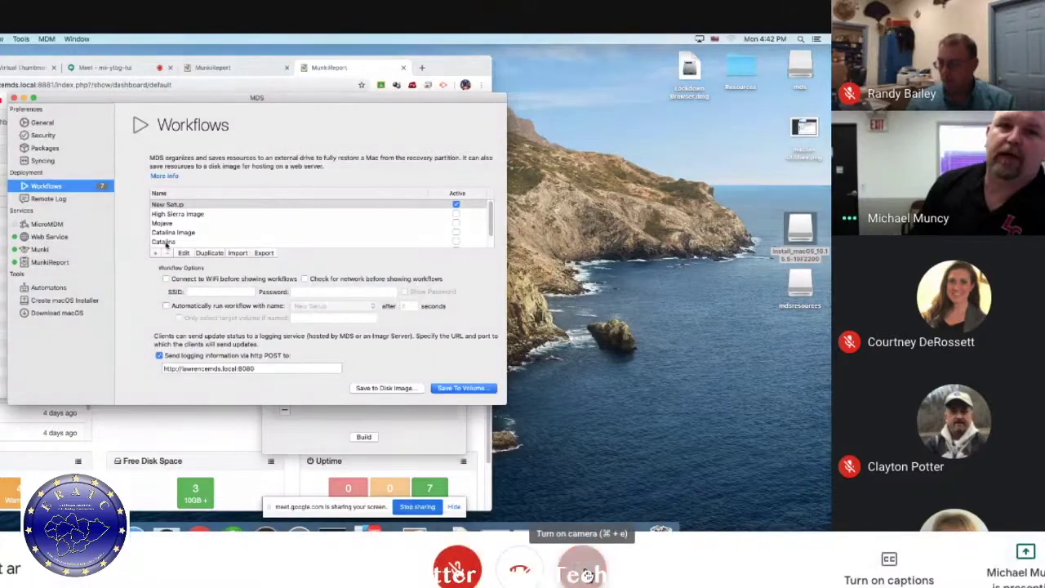
- Start a new workflow named 'Catal' and move to its macOS settings
{"action": "left_click", "coordinate": [154, 254]}
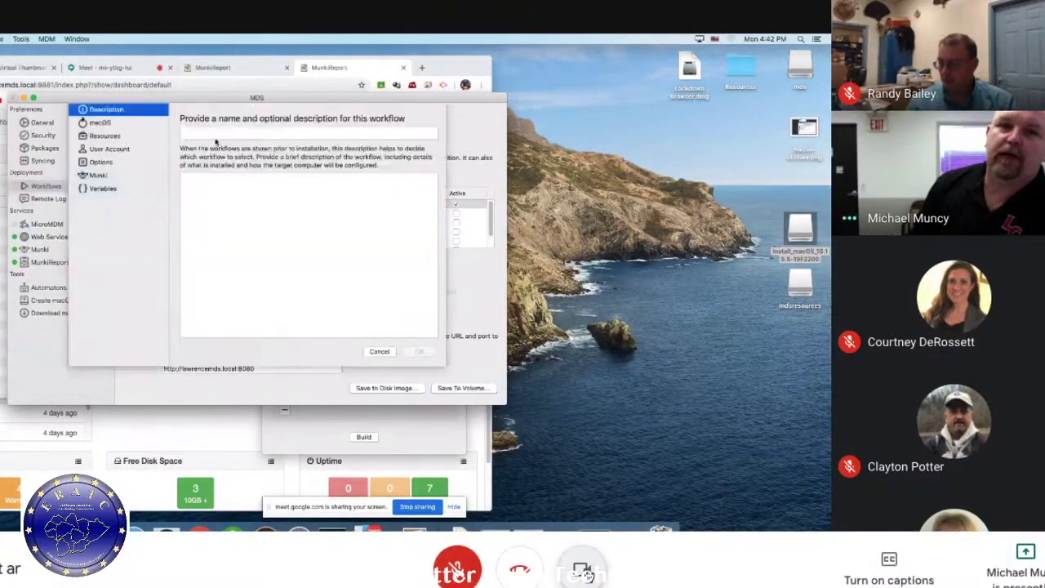
{"action": "left_click", "coordinate": [478, 578]}
{"action": "type", "text": "Cat"}
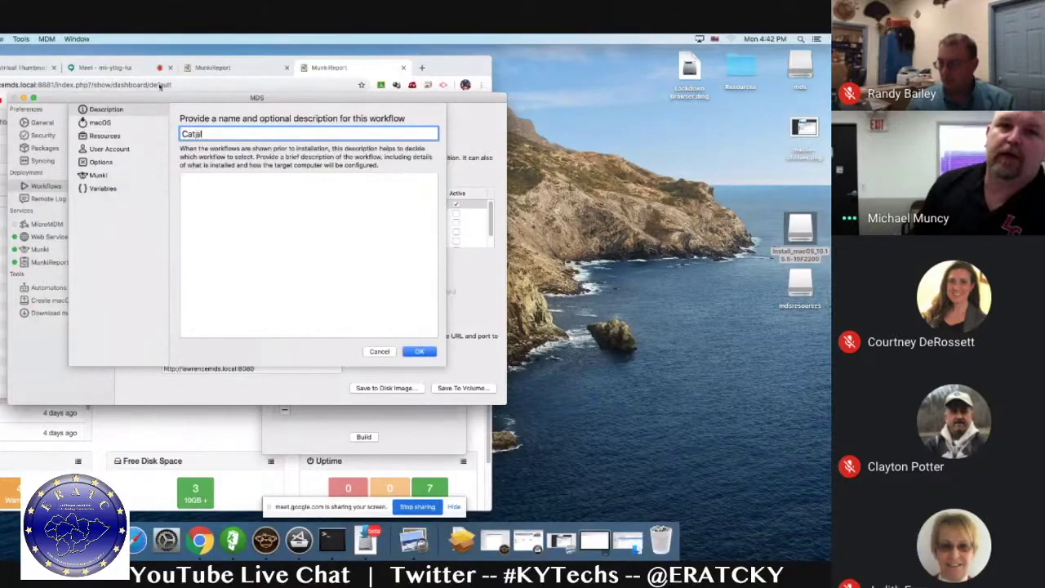
{"action": "type", "text": "al"}
{"action": "left_click", "coordinate": [109, 124]}
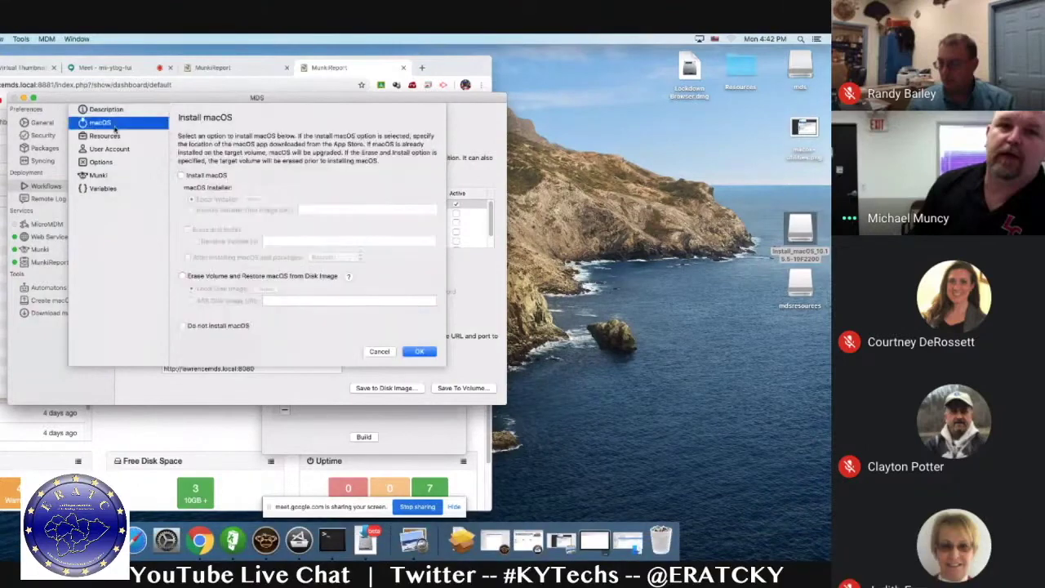
- Set the workflow to install macOS using the local Install macOS Catalina from Desktop > Resources > OSInstalls
{"action": "left_click", "coordinate": [184, 176]}
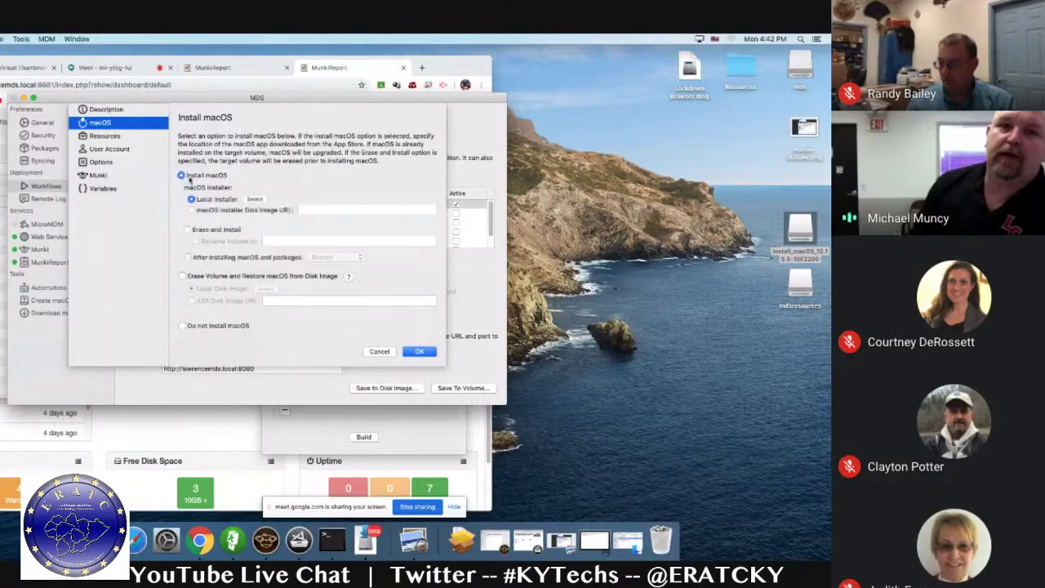
{"action": "left_click", "coordinate": [254, 199]}
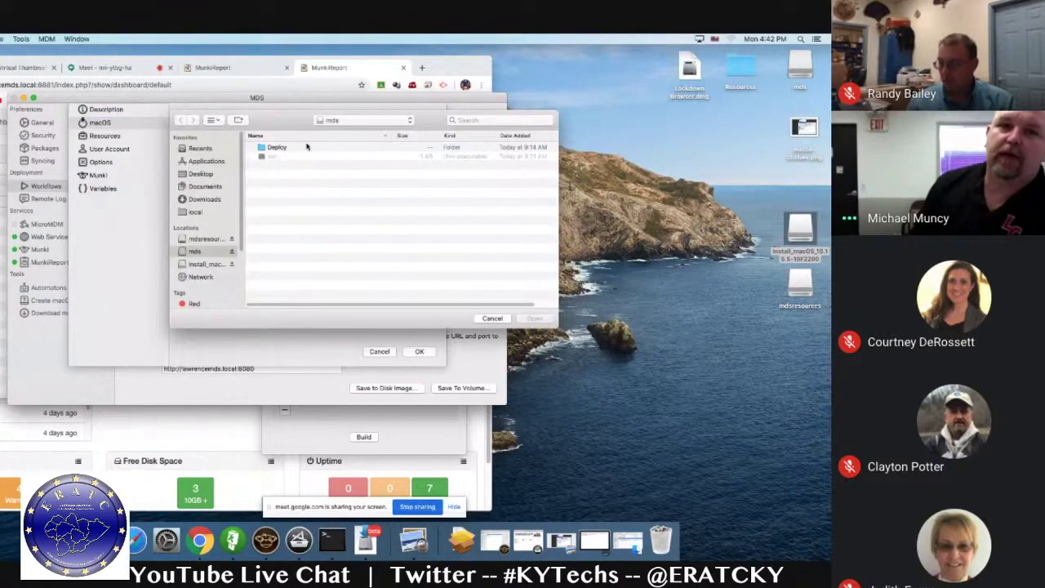
{"action": "left_click", "coordinate": [389, 121]}
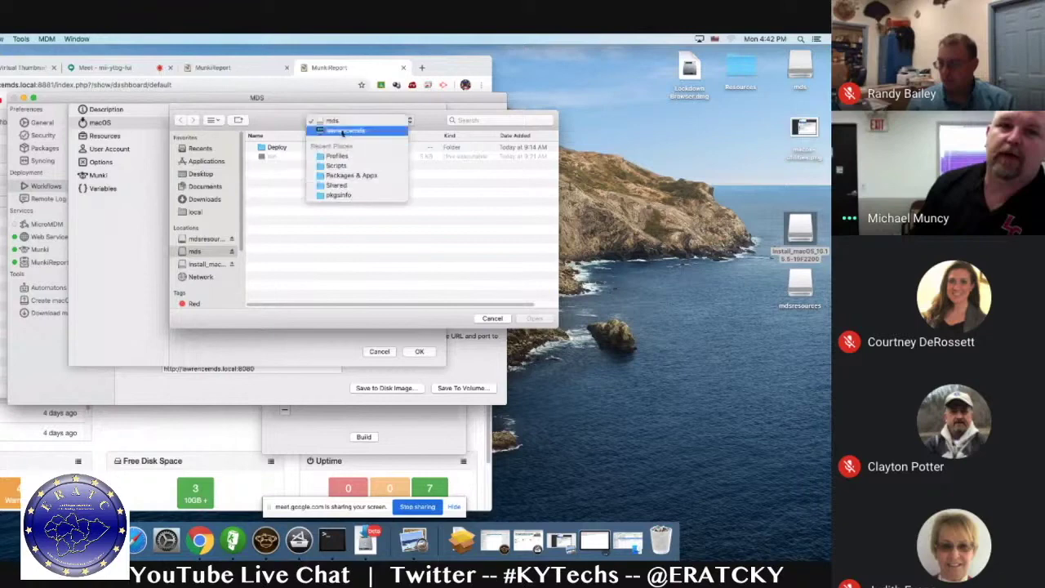
{"action": "left_click", "coordinate": [282, 178]}
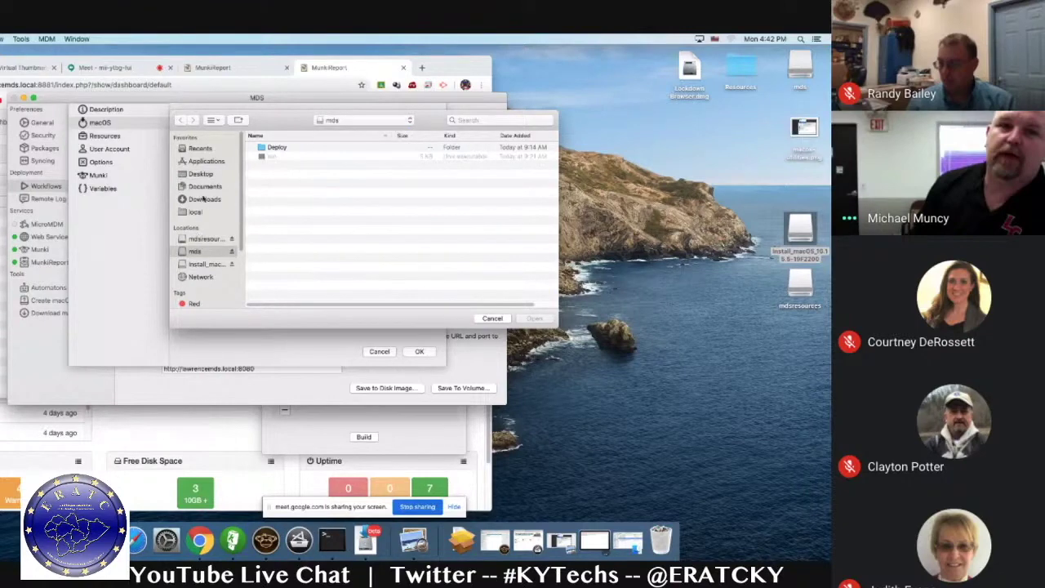
{"action": "left_click", "coordinate": [200, 174]}
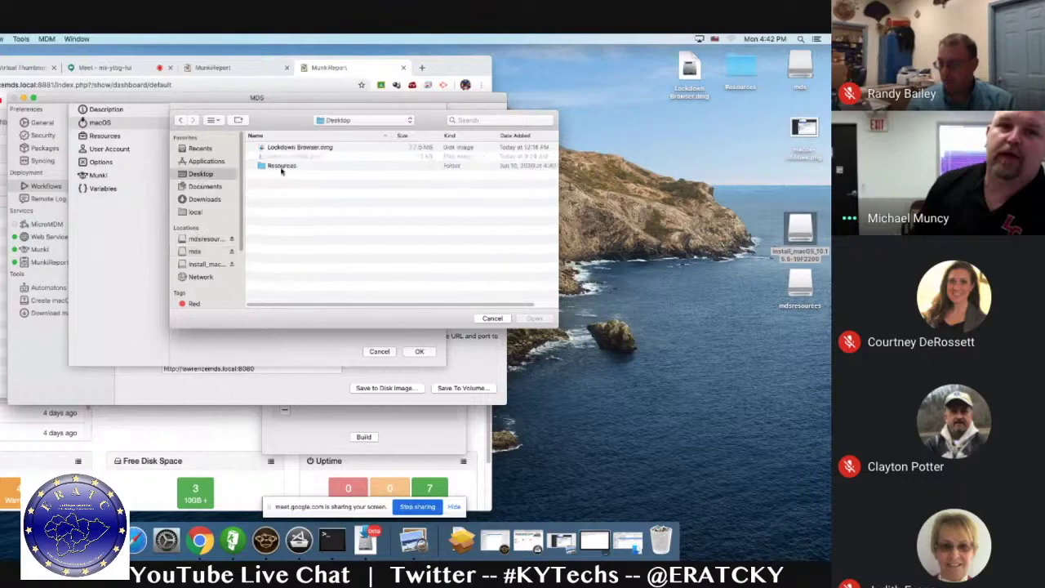
{"action": "double_click", "coordinate": [282, 167]}
{"action": "double_click", "coordinate": [282, 157]}
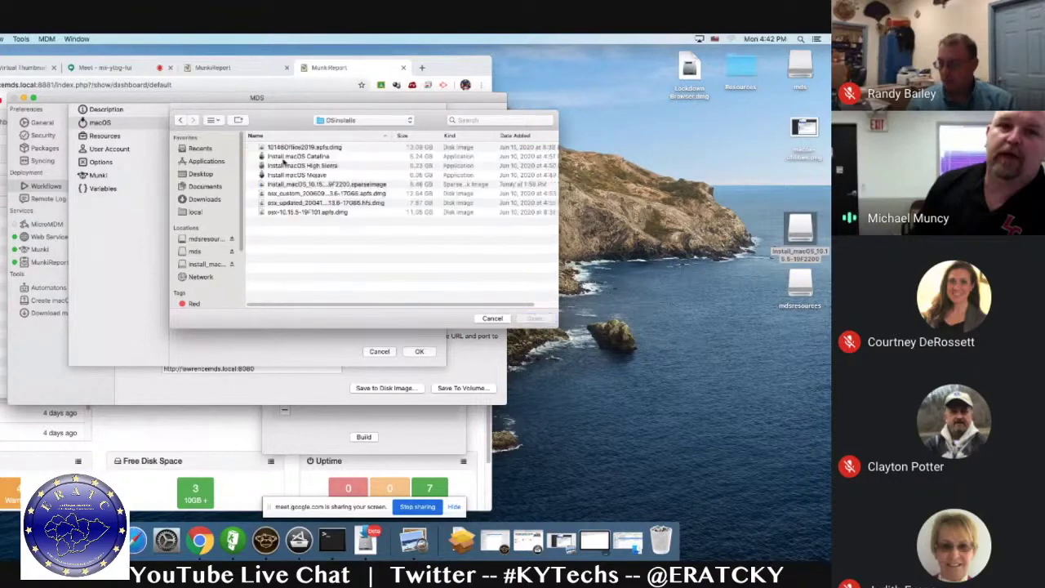
{"action": "left_click", "coordinate": [283, 156]}
{"action": "left_click", "coordinate": [535, 318]}
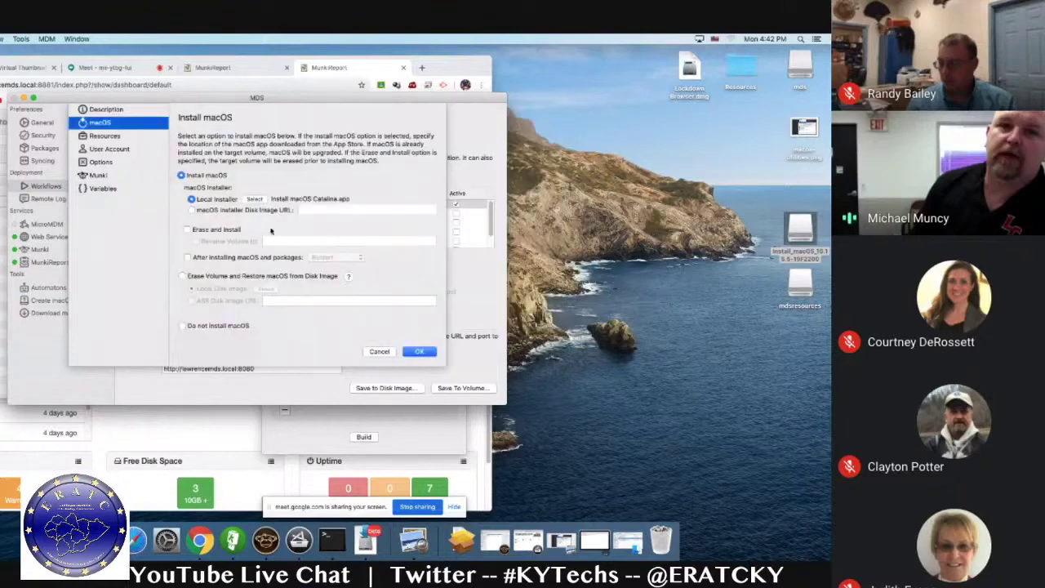
- Switch to Erase Volume and Restore from the updated hfs disk image, view Resources, then cancel
{"action": "left_click", "coordinate": [187, 229]}
{"action": "left_click", "coordinate": [182, 276]}
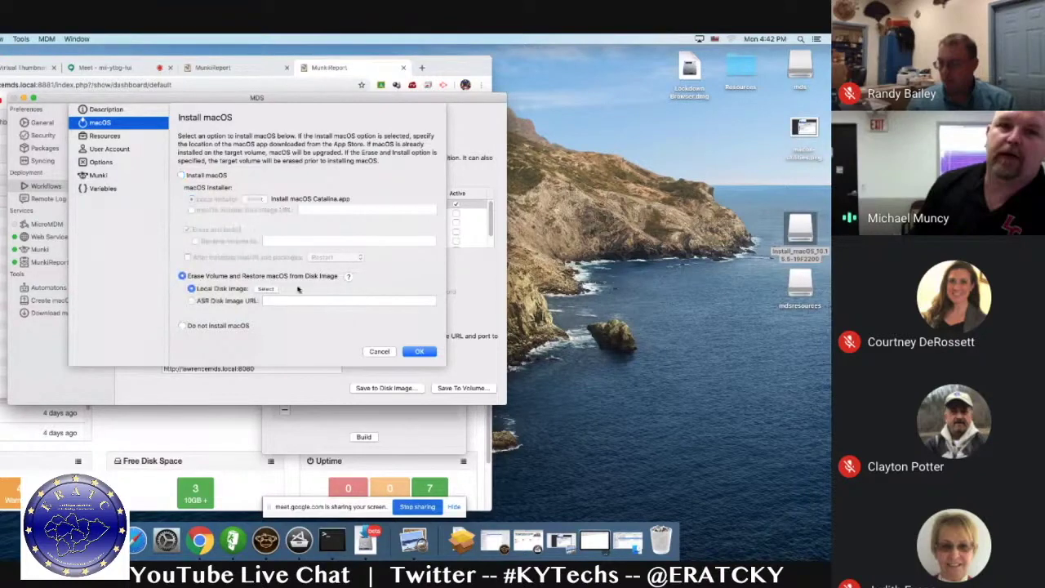
{"action": "left_click", "coordinate": [266, 289]}
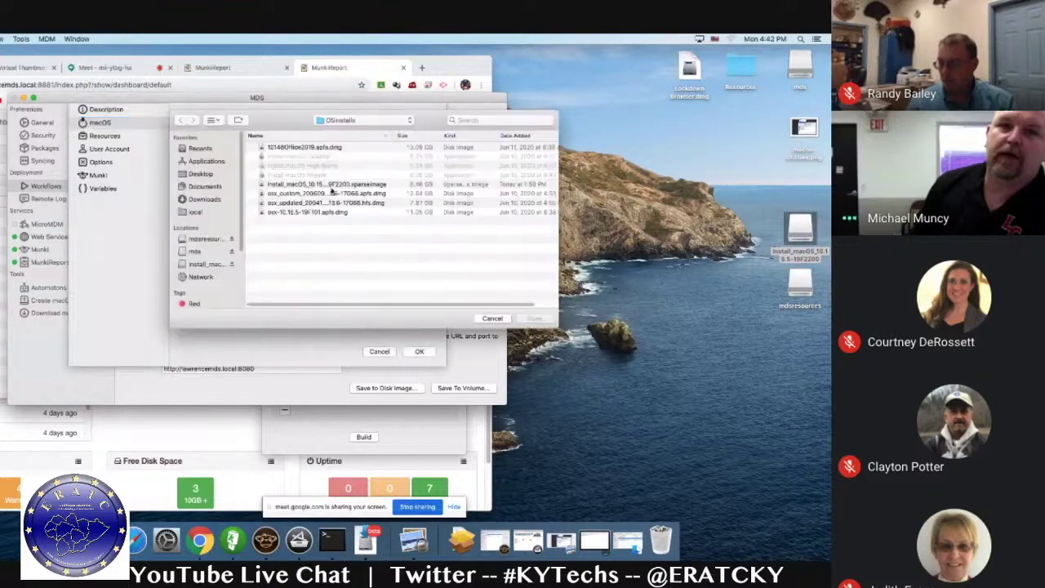
{"action": "left_click", "coordinate": [315, 204]}
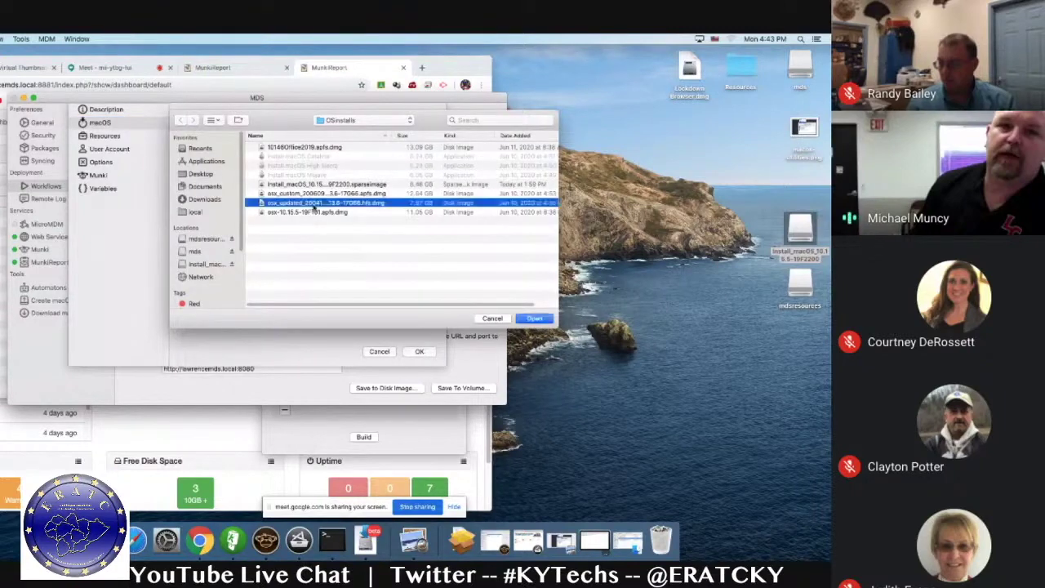
{"action": "left_click", "coordinate": [493, 319]}
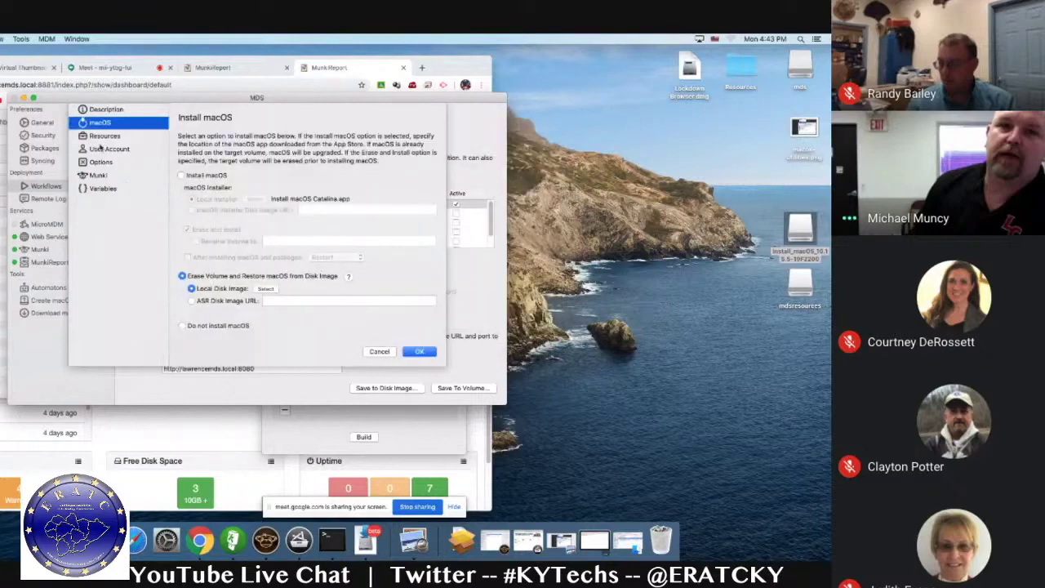
{"action": "left_click", "coordinate": [118, 139]}
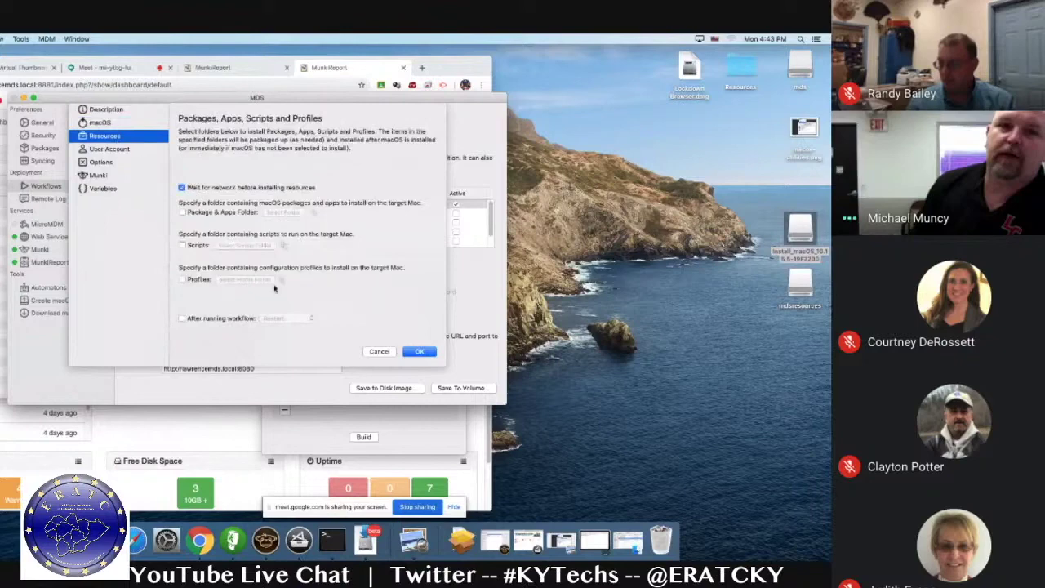
{"action": "left_click", "coordinate": [376, 353]}
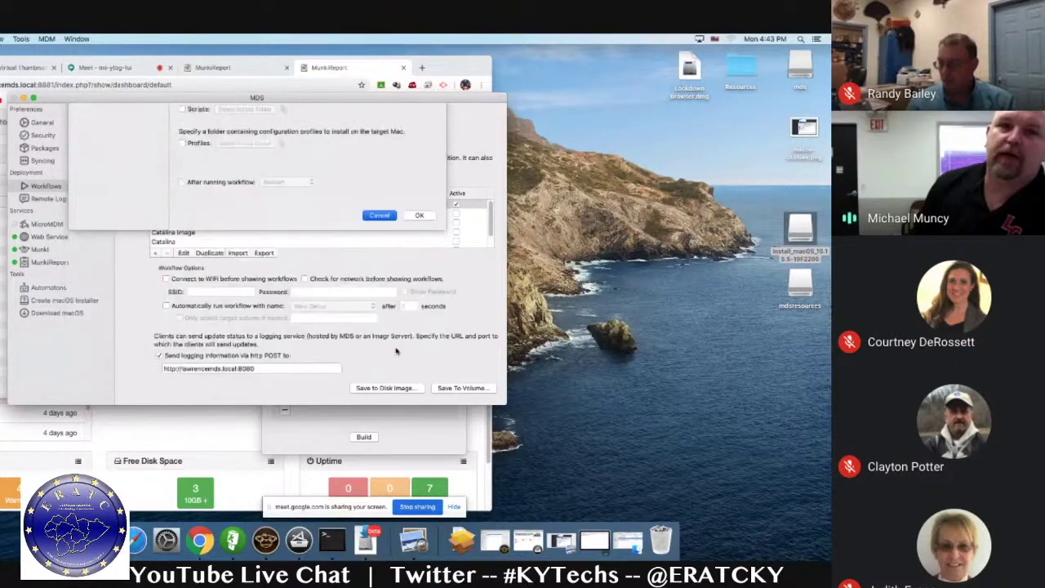
- Inspect the Mac Automaton's mount-and-run Command field on the Automatons page, then cancel unchanged
{"action": "left_click", "coordinate": [49, 288]}
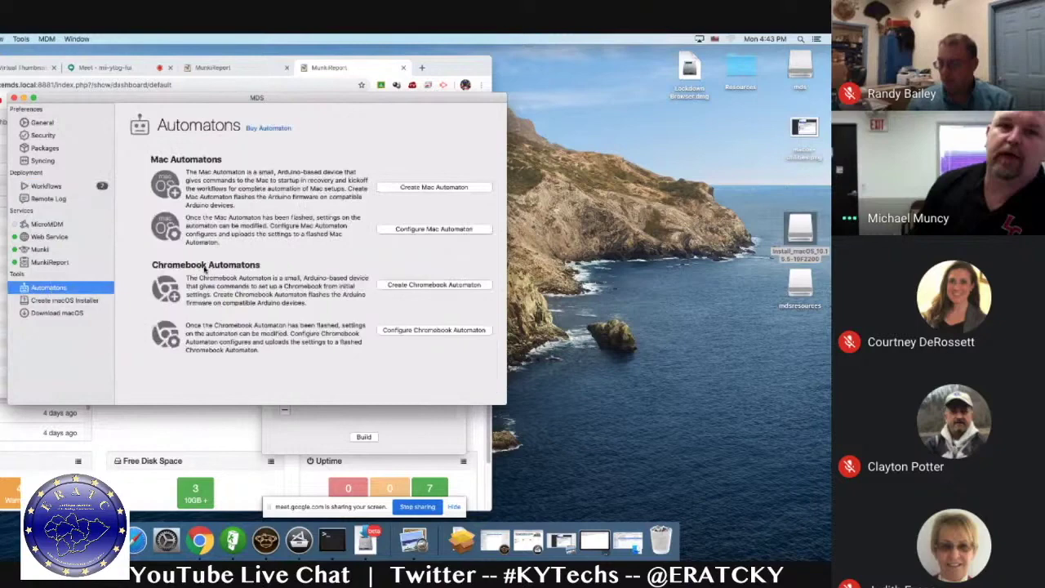
{"action": "left_click", "coordinate": [402, 230]}
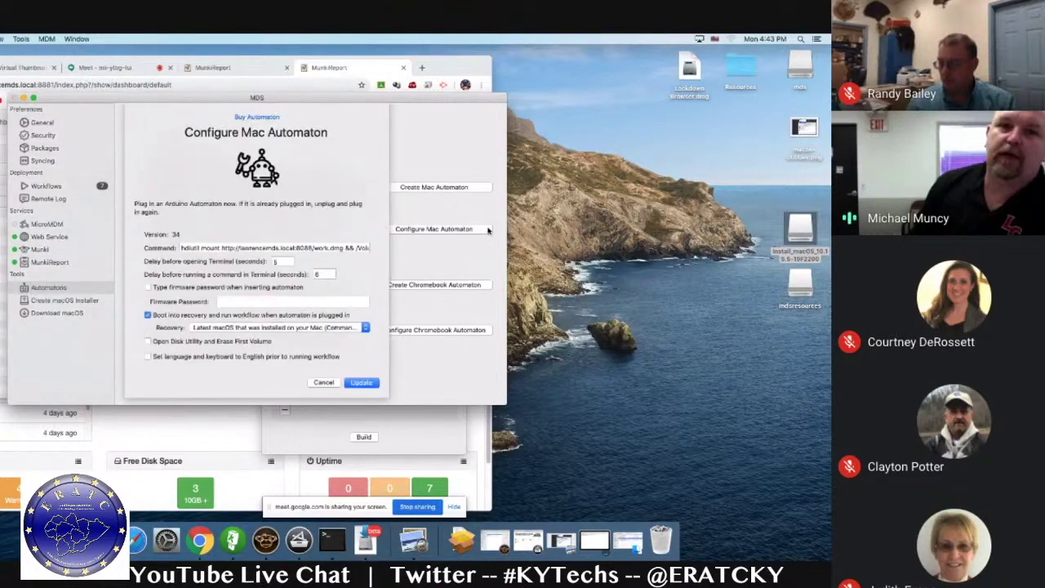
{"action": "left_click", "coordinate": [262, 246]}
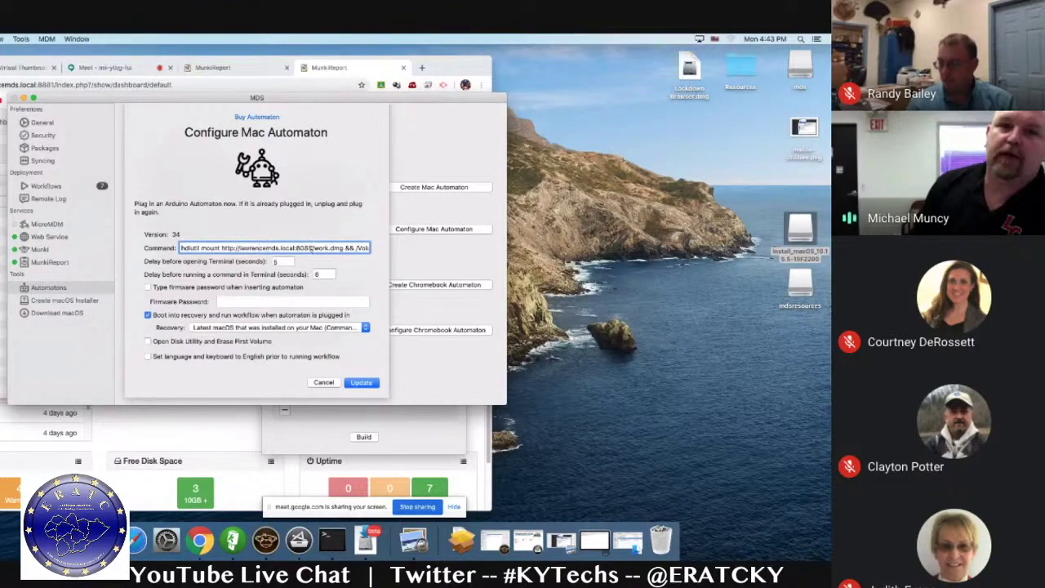
{"action": "left_click_drag", "start_coordinate": [310, 247], "coordinate": [336, 248]}
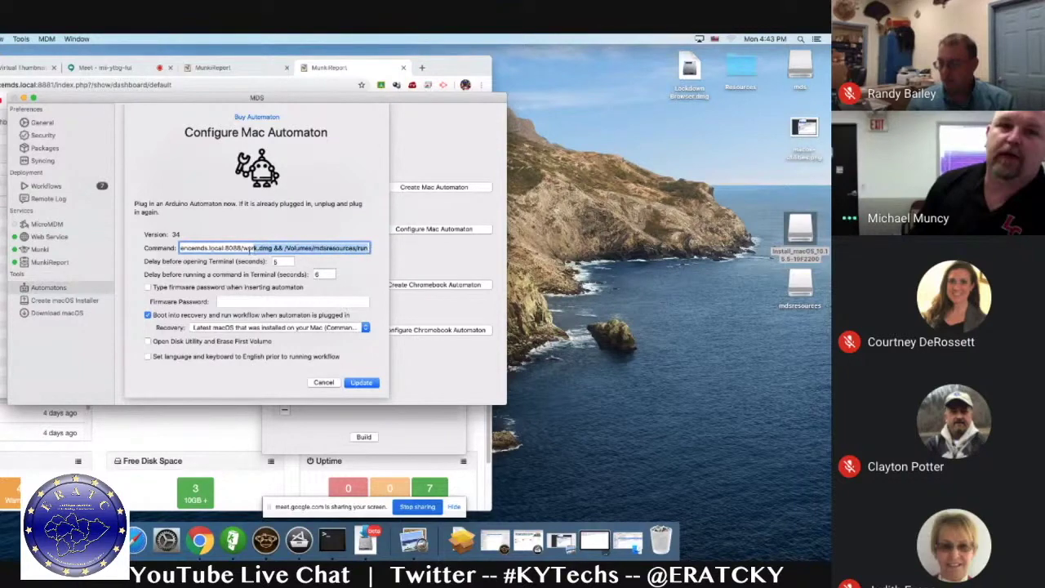
{"action": "left_click_drag", "start_coordinate": [253, 247], "coordinate": [131, 248]}
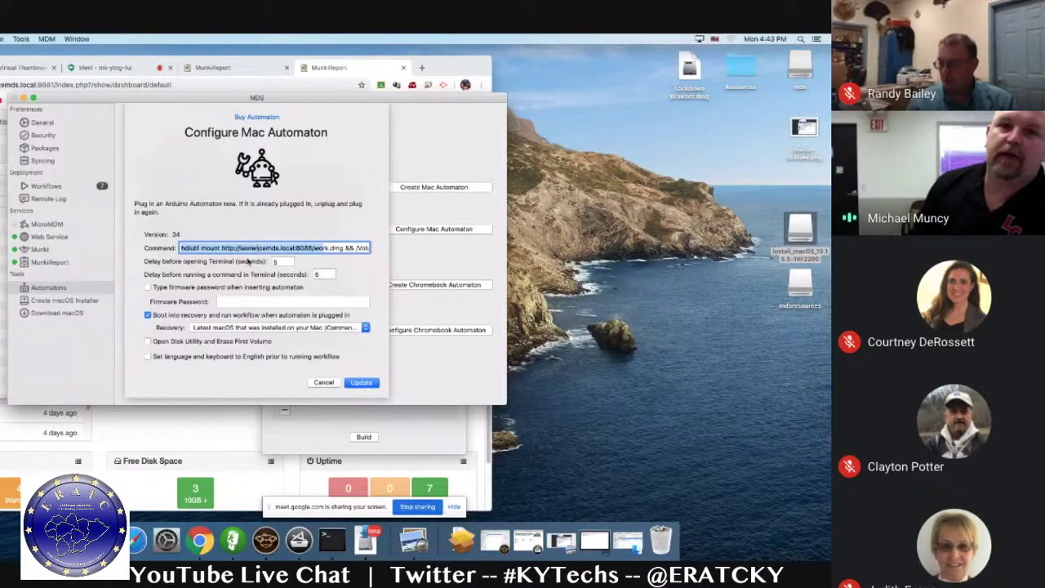
{"action": "left_click", "coordinate": [347, 248]}
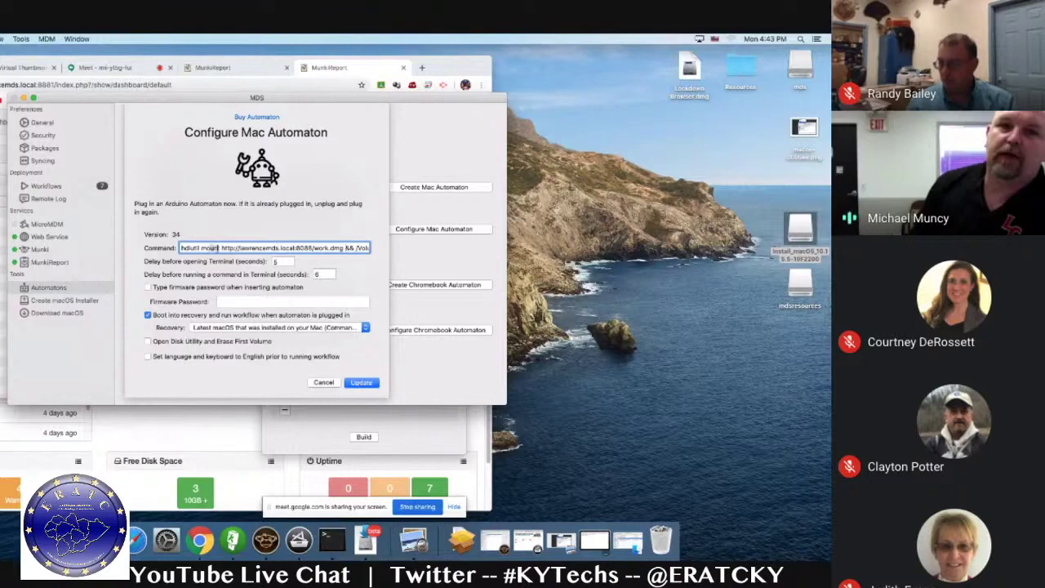
{"action": "left_click_drag", "start_coordinate": [329, 248], "coordinate": [381, 253]}
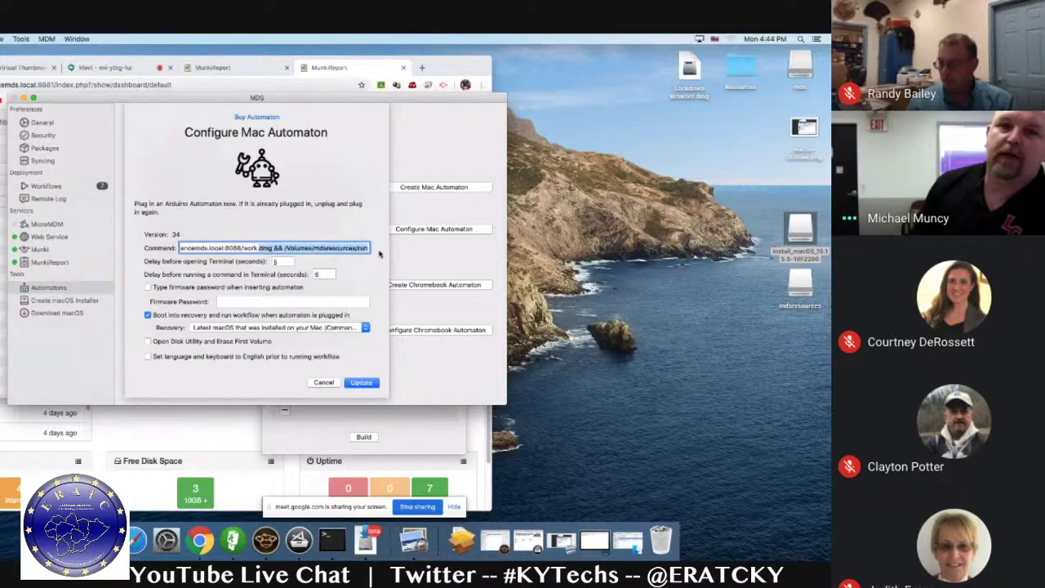
{"action": "left_click", "coordinate": [324, 384]}
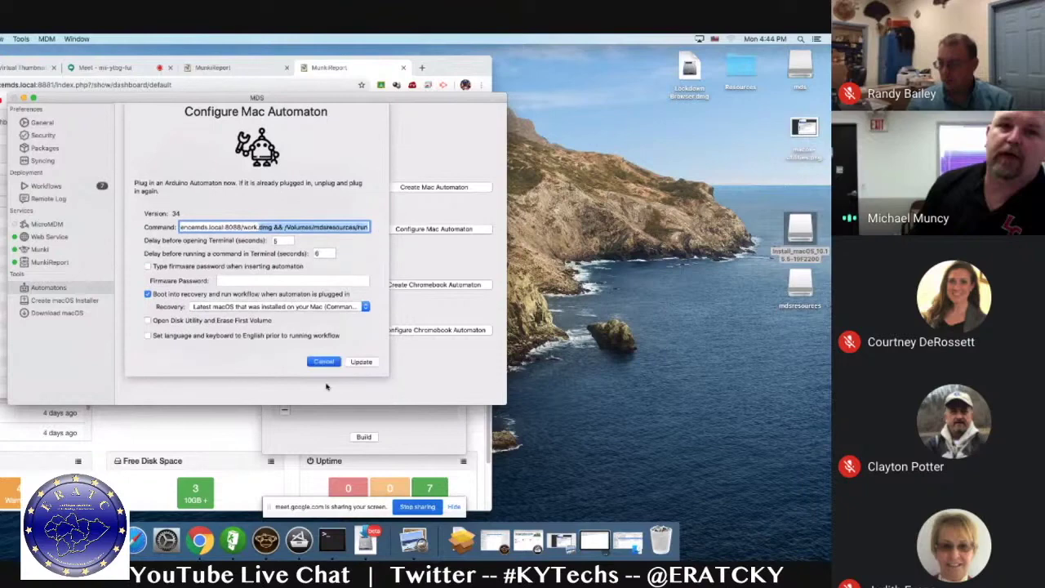
- In Create macOS Installer, select Install macOS Catalina and target volume /Volumes/mds
{"action": "left_click", "coordinate": [55, 300]}
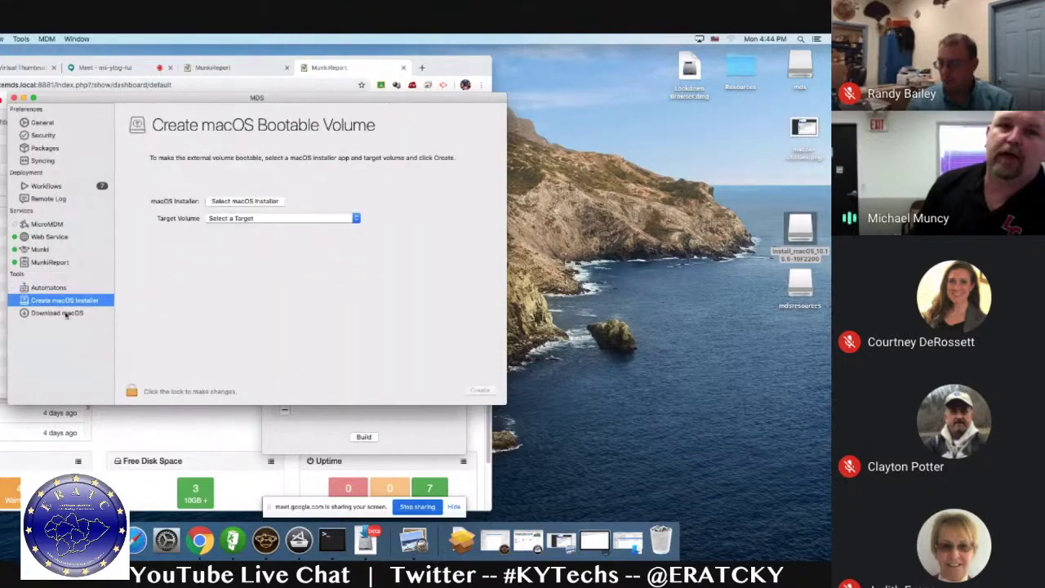
{"action": "left_click", "coordinate": [65, 313]}
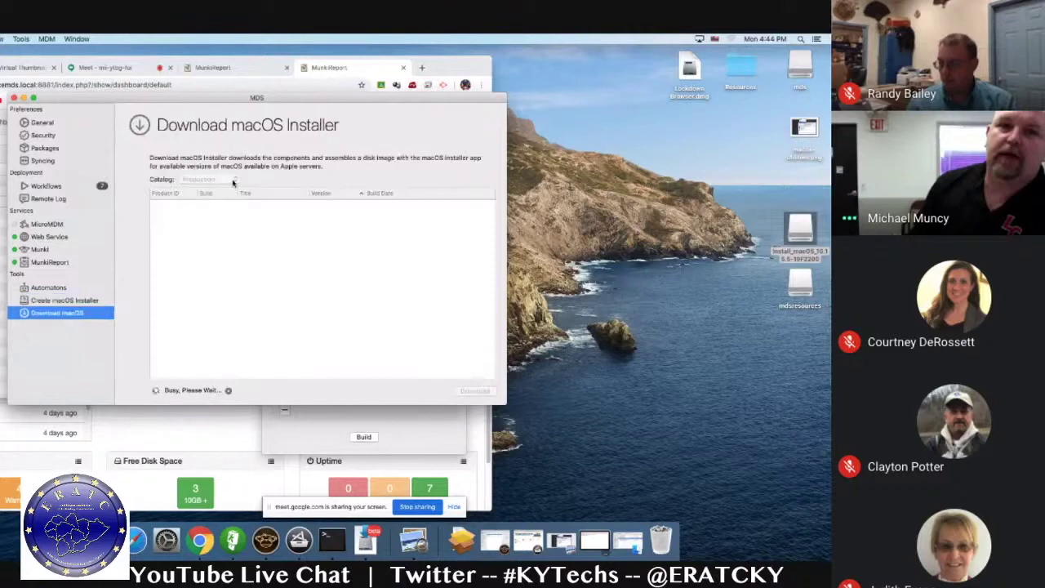
{"action": "left_click", "coordinate": [76, 302]}
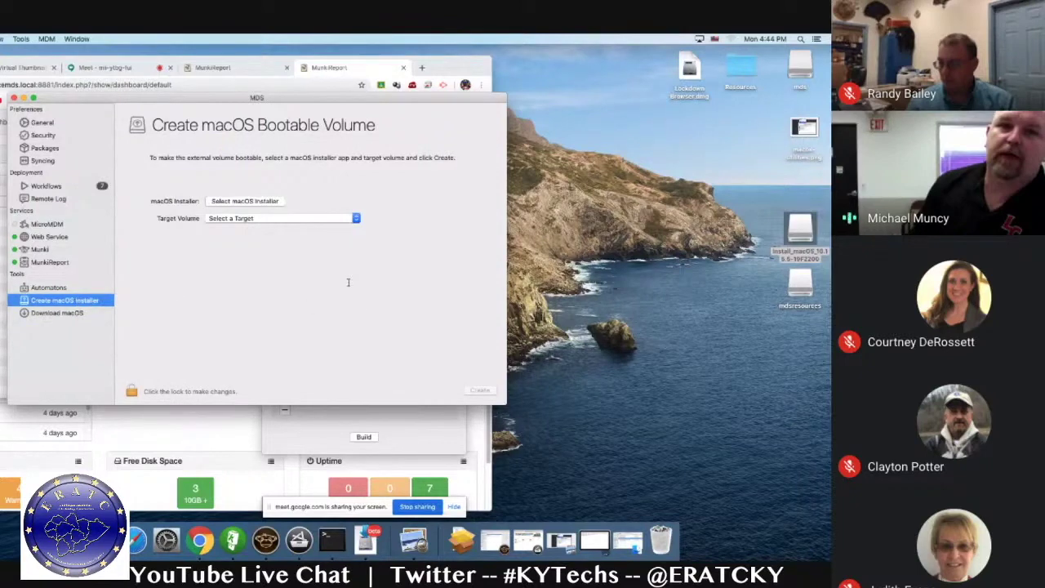
{"action": "left_click", "coordinate": [261, 201]}
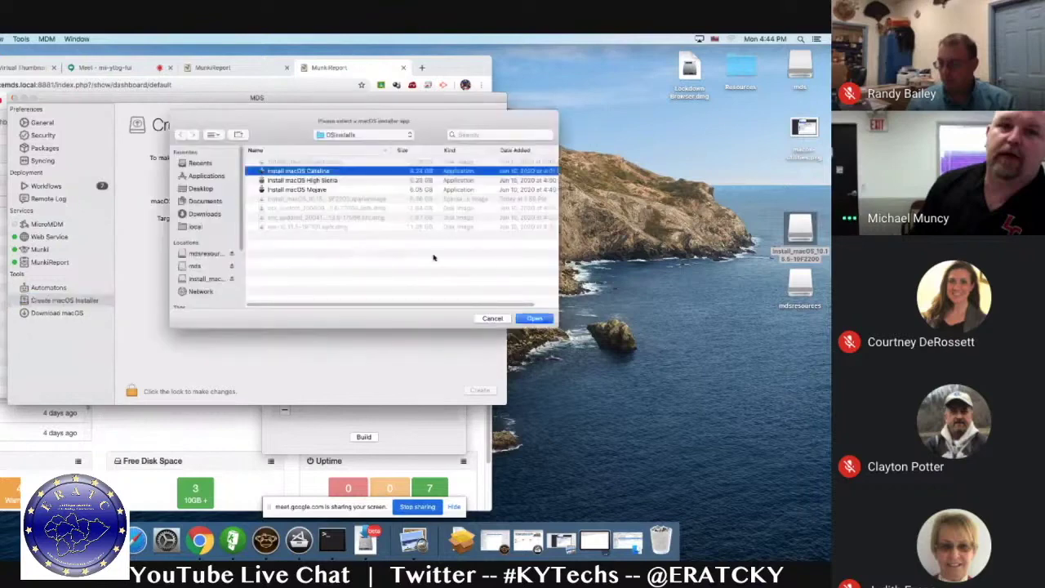
{"action": "left_click", "coordinate": [540, 319]}
{"action": "left_click", "coordinate": [282, 218]}
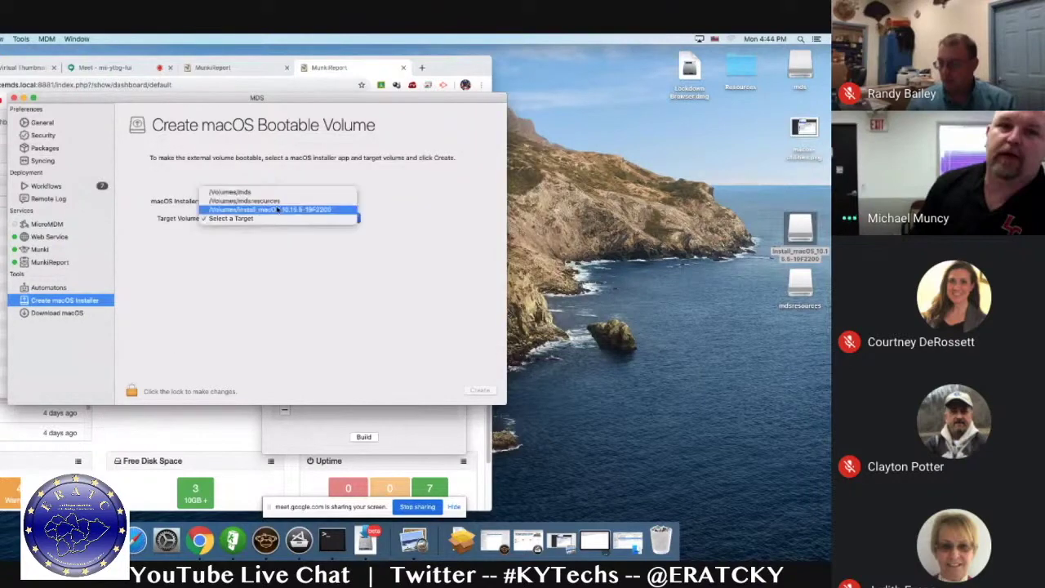
{"action": "left_click", "coordinate": [245, 203]}
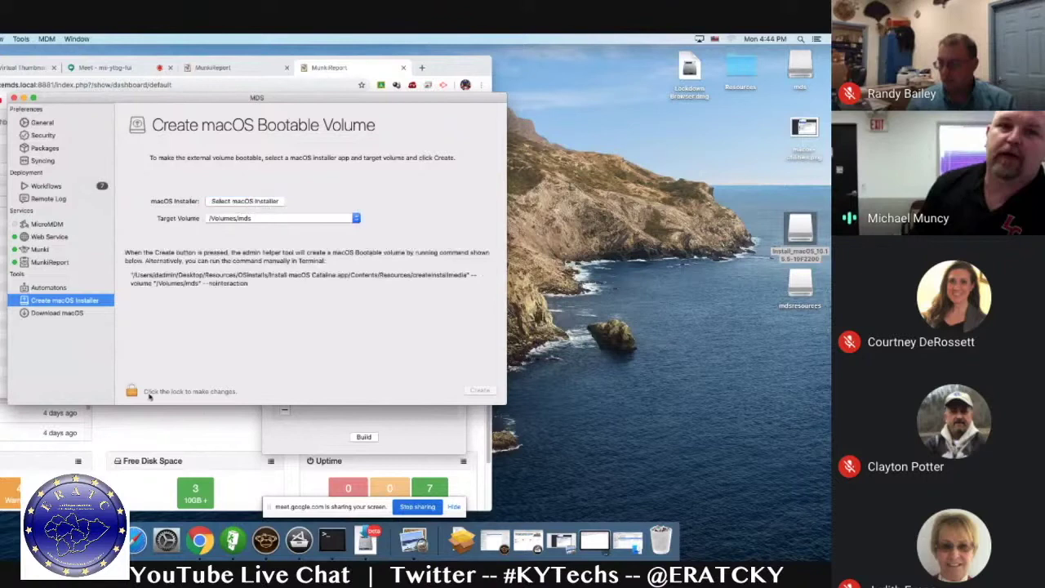
- Unlock the pane with the administrator password and inspect the generated createinstallmedia command
{"action": "left_click", "coordinate": [132, 391]}
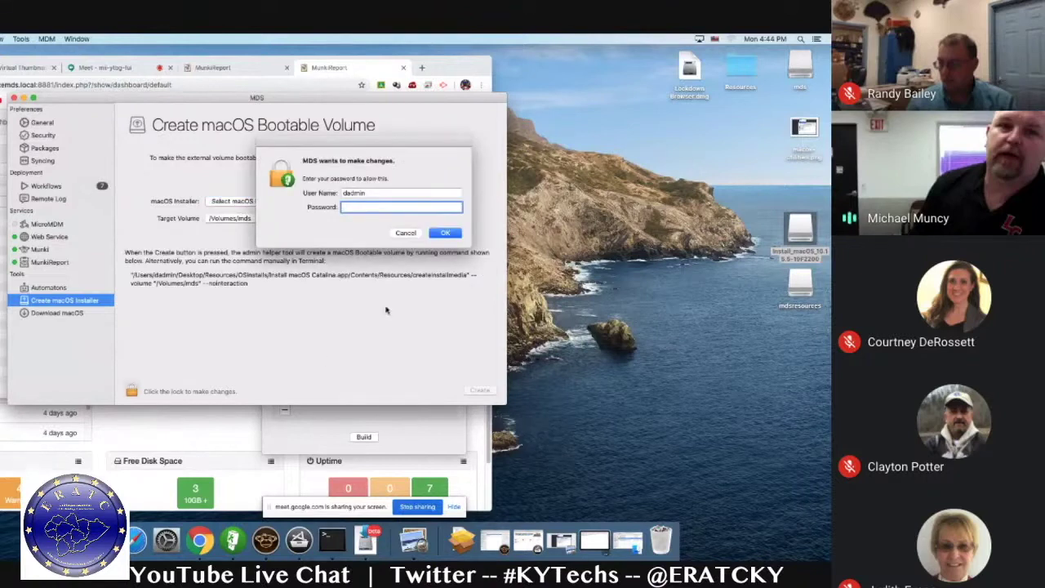
{"action": "type", "text": "••••••••"}
{"action": "key", "text": "Return"}
{"action": "left_click", "coordinate": [159, 277]}
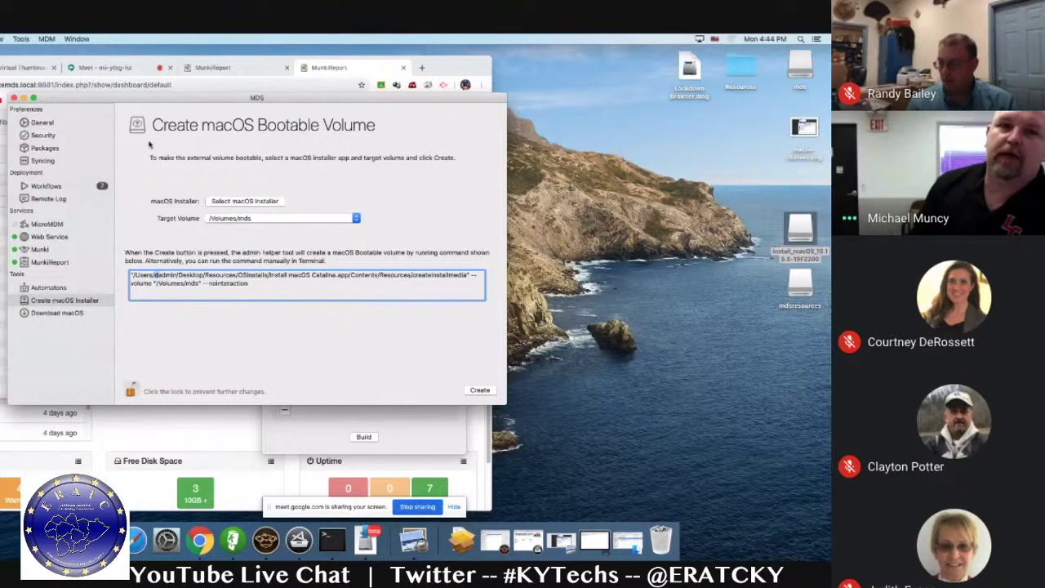
- Return MDS to the Workflows list, minimise it, and bring up the Google Meet presentation tab
{"action": "left_click", "coordinate": [50, 197]}
{"action": "left_click", "coordinate": [56, 186]}
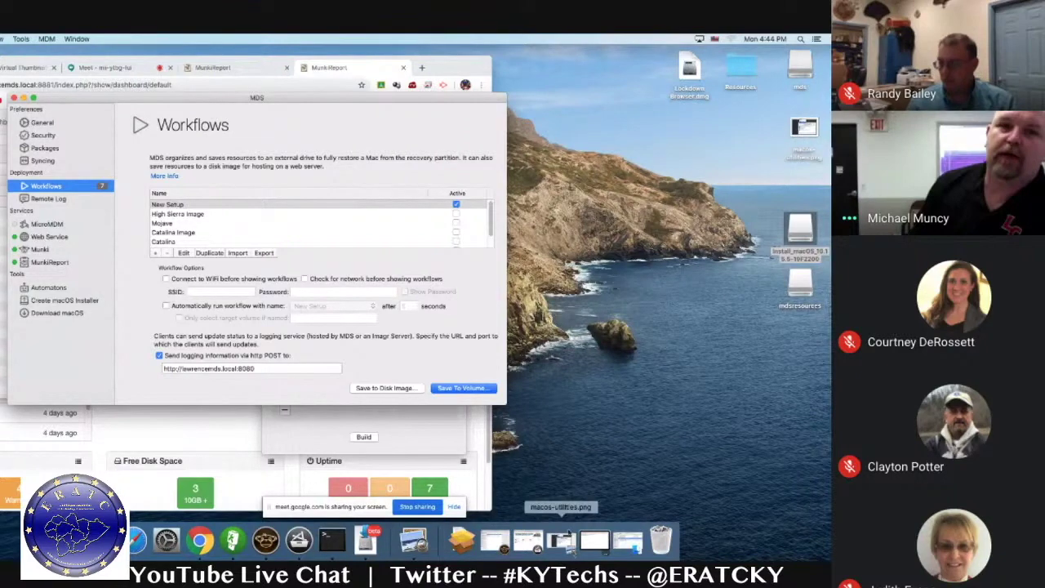
{"action": "left_click", "coordinate": [32, 98]}
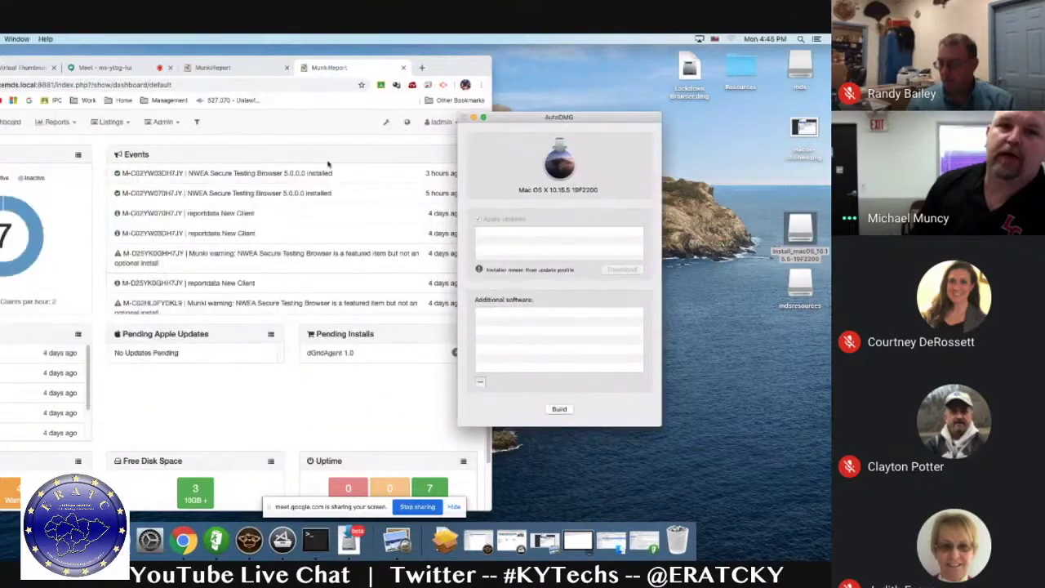
{"action": "left_click", "coordinate": [92, 68]}
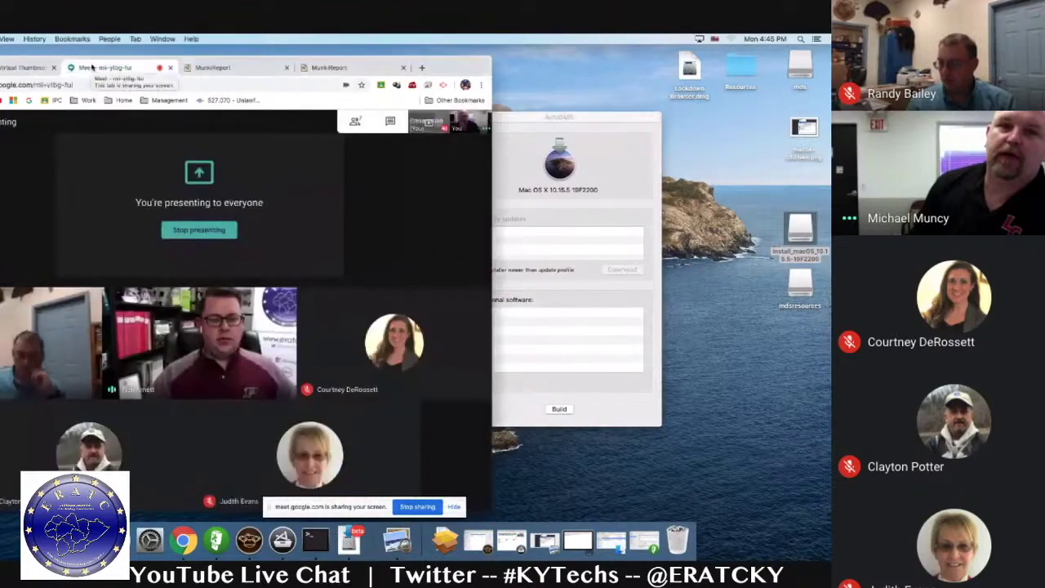